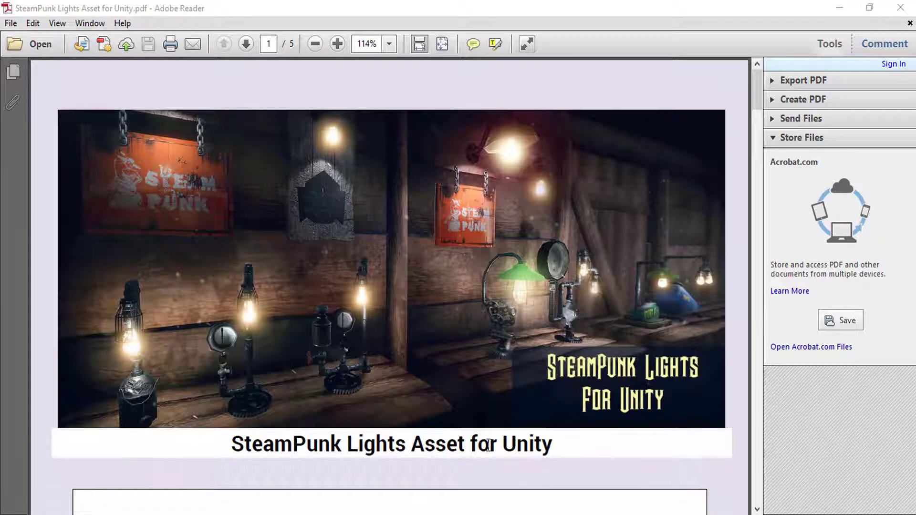
Step: Switch to the Unity scene and examine the steampunk lamp models, selecting the SP_light_08 lamp
{"action": "left_click", "coordinate": [839, 8]}
{"action": "scroll", "coordinate": [424, 224], "scroll_direction": "down", "scroll_amount": 5}
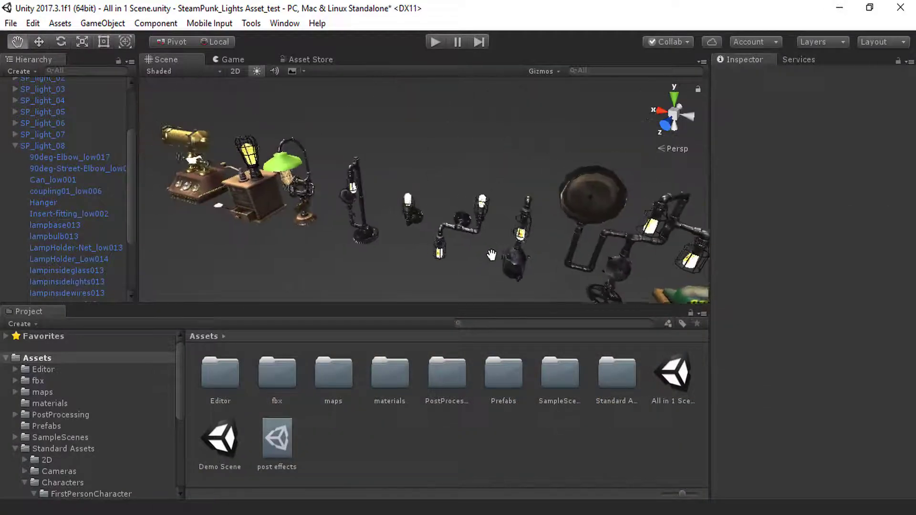
{"action": "left_click_drag", "start_coordinate": [491, 255], "coordinate": [330, 210]}
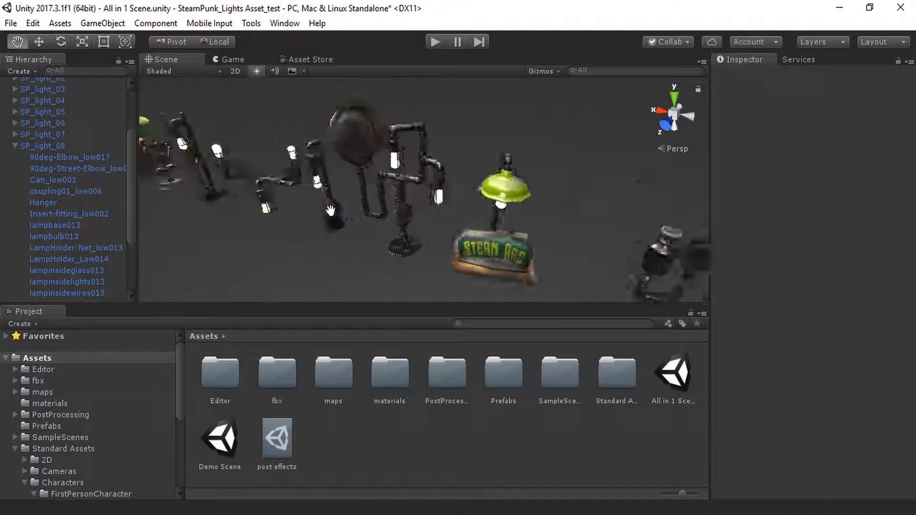
{"action": "middle_click_drag", "start_coordinate": [330, 210], "coordinate": [452, 240]}
{"action": "scroll", "coordinate": [507, 216], "scroll_direction": "up", "scroll_amount": 4}
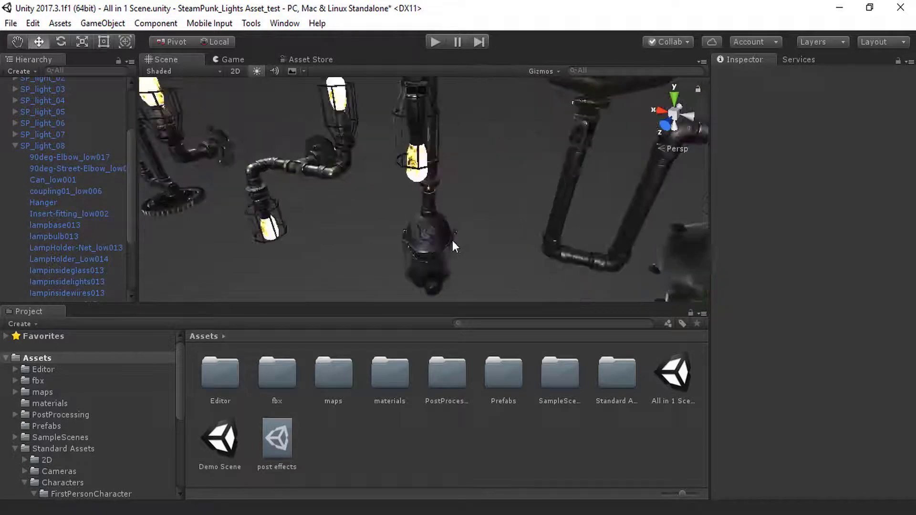
{"action": "scroll", "coordinate": [438, 229], "scroll_direction": "up", "scroll_amount": 3}
{"action": "scroll", "coordinate": [436, 229], "scroll_direction": "down", "scroll_amount": 3}
{"action": "left_click", "coordinate": [435, 252]}
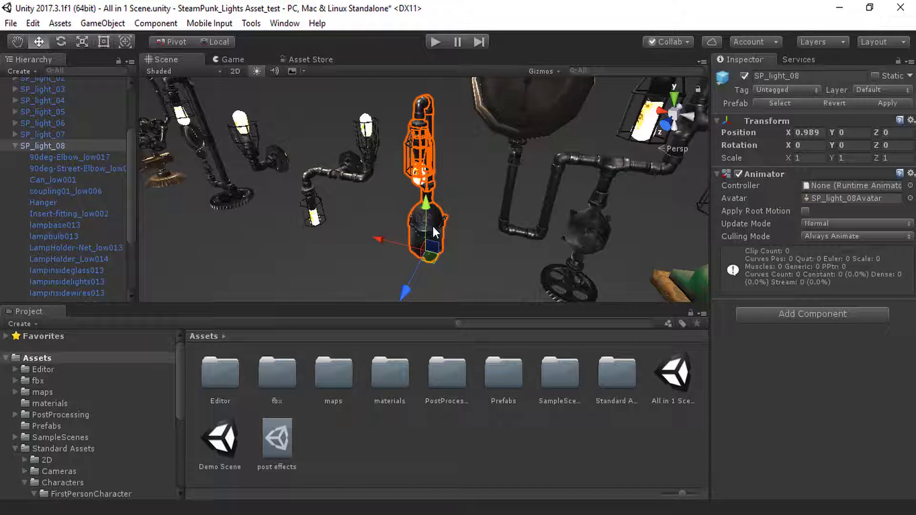
{"action": "middle_click_drag", "start_coordinate": [445, 158], "coordinate": [406, 161]}
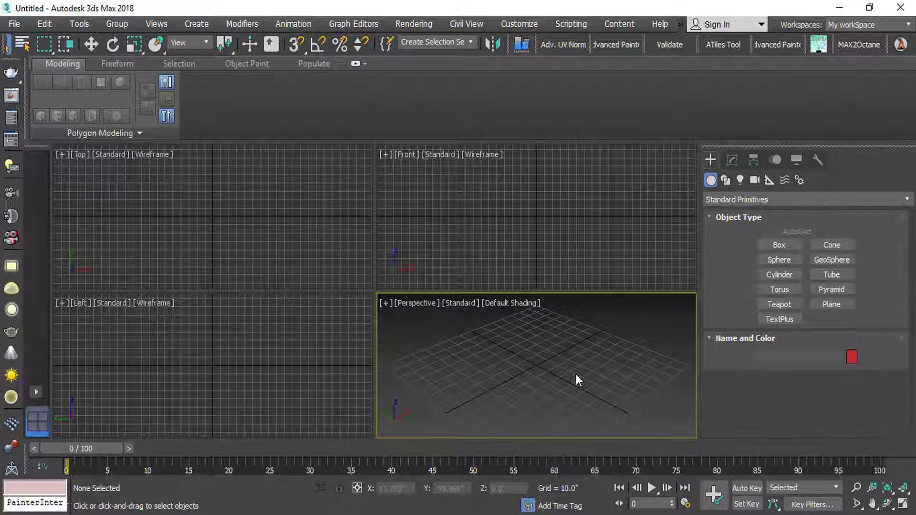
Step: Switch to 3ds Max and import SP_light_08.FBX from the completed lights folder into the empty scene
{"action": "left_click", "coordinate": [14, 23]}
{"action": "mouse_move", "coordinate": [72, 218]}
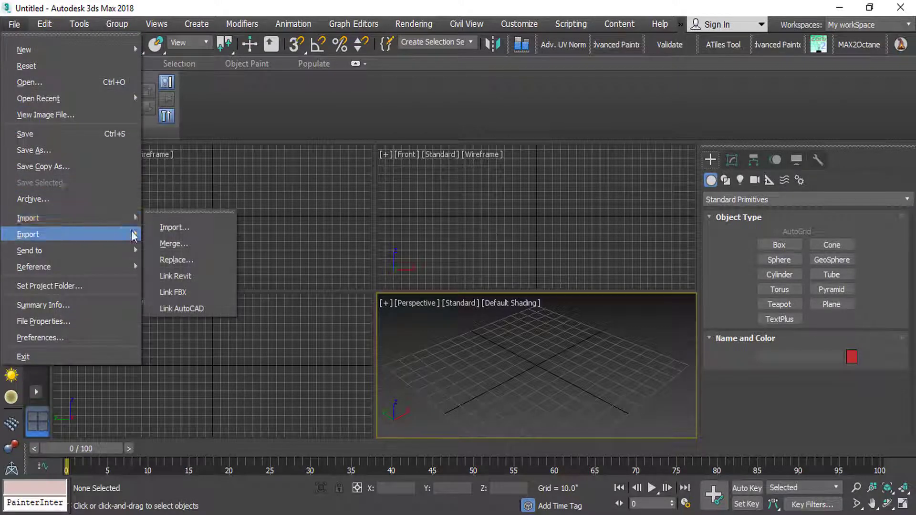
{"action": "left_click", "coordinate": [185, 227]}
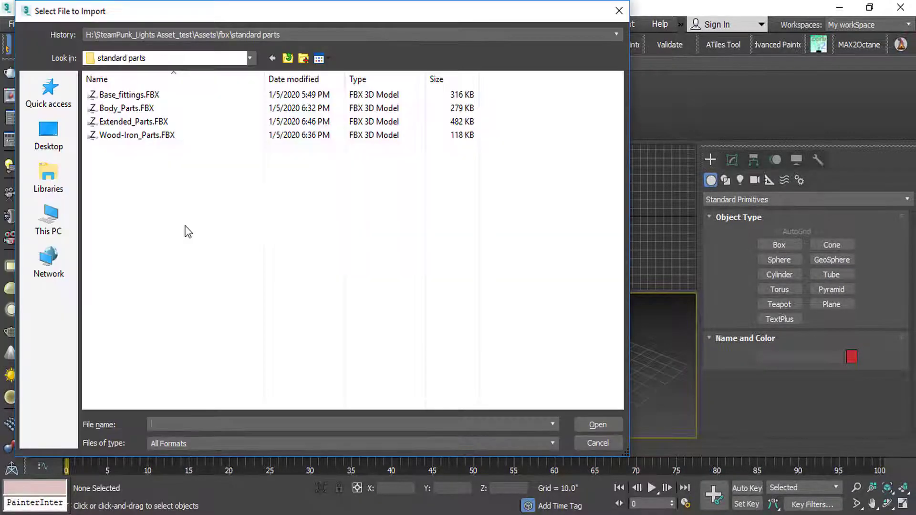
{"action": "left_click", "coordinate": [278, 62]}
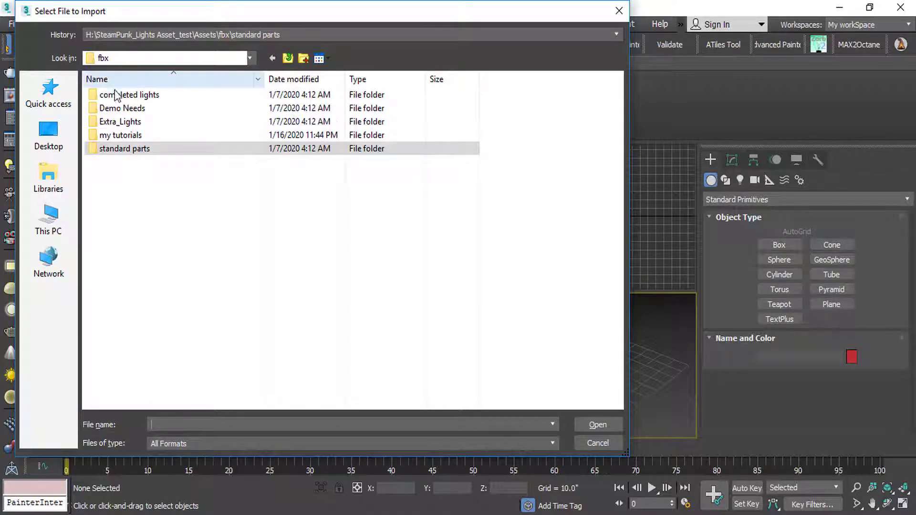
{"action": "double_click", "coordinate": [128, 96]}
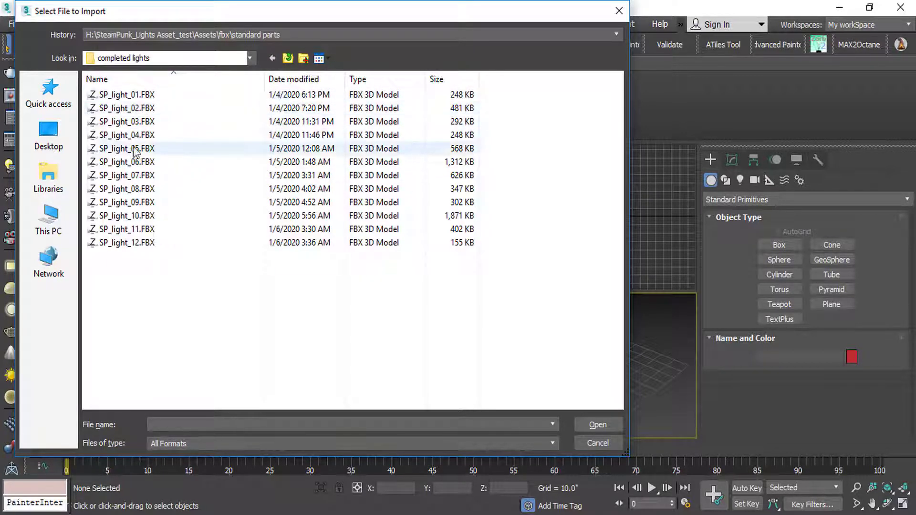
{"action": "double_click", "coordinate": [130, 190]}
{"action": "left_click", "coordinate": [505, 427]}
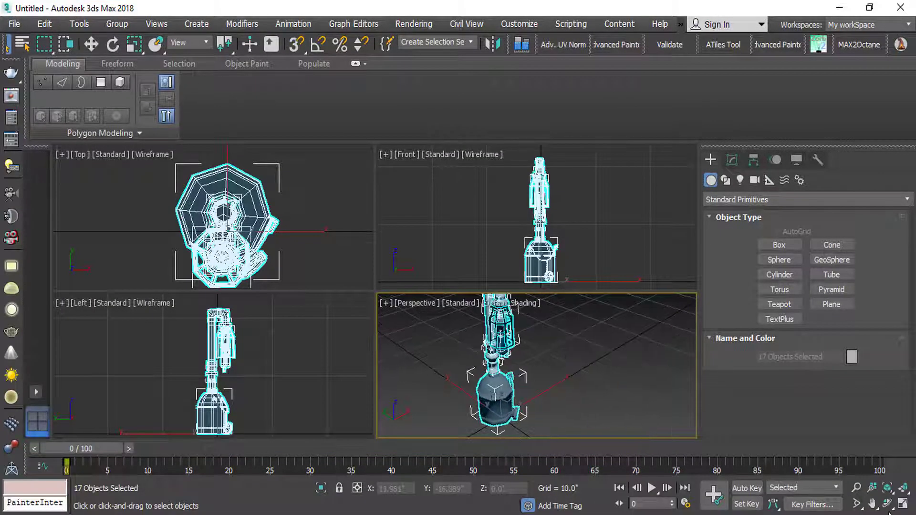
Step: Maximize the Perspective viewport and orbit around the imported lamp until the whole model is in view
{"action": "left_click", "coordinate": [901, 504]}
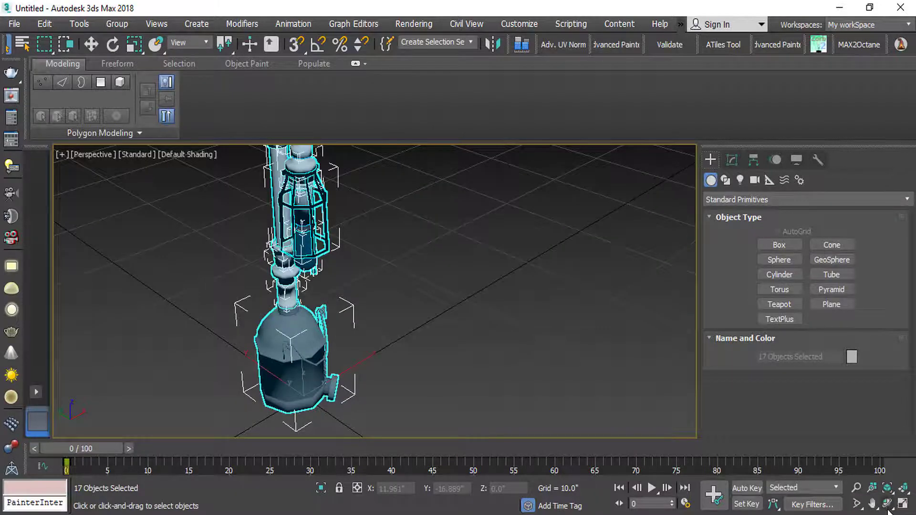
{"action": "left_click", "coordinate": [886, 503]}
{"action": "left_click_drag", "start_coordinate": [529, 377], "coordinate": [257, 332]}
{"action": "right_click", "coordinate": [256, 333]}
{"action": "scroll", "coordinate": [323, 303], "scroll_direction": "down", "scroll_amount": 2}
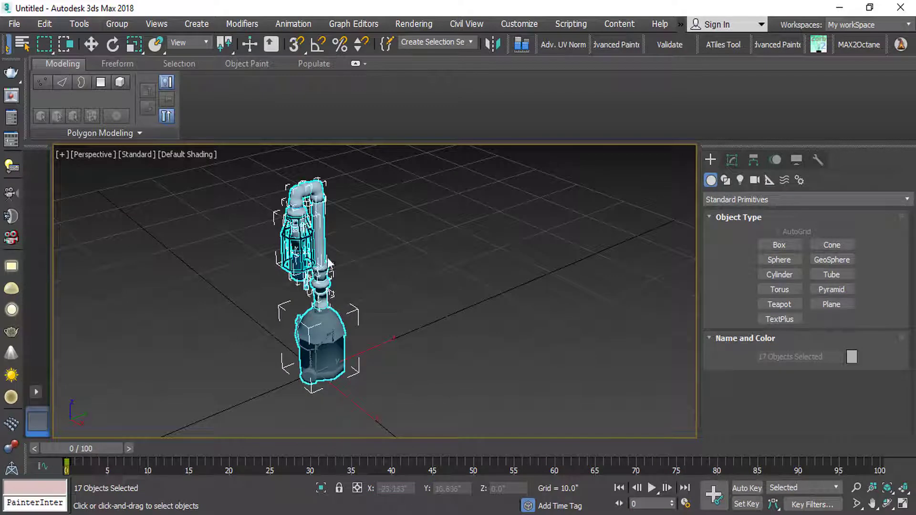
Step: Import Base_fittings.FBX from the standard parts folder into the scene with the lamp
{"action": "left_click", "coordinate": [14, 25]}
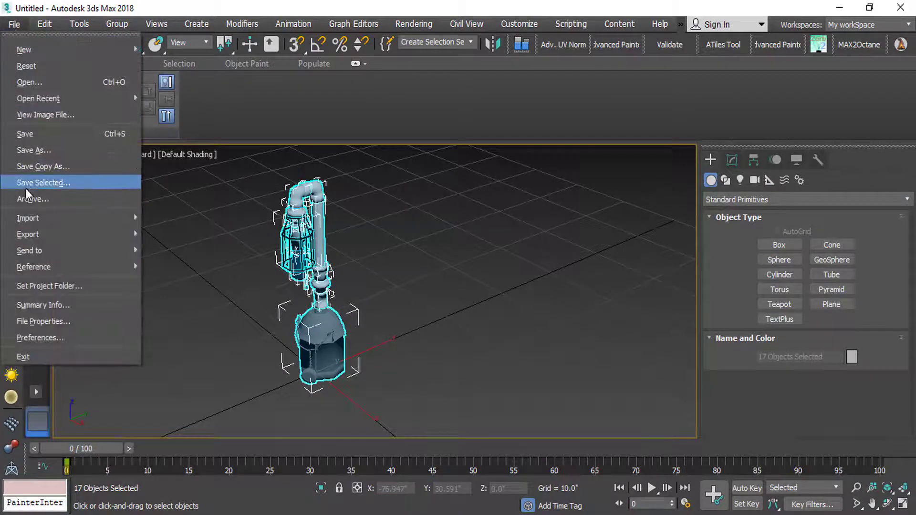
{"action": "mouse_move", "coordinate": [27, 223]}
{"action": "left_click", "coordinate": [175, 228]}
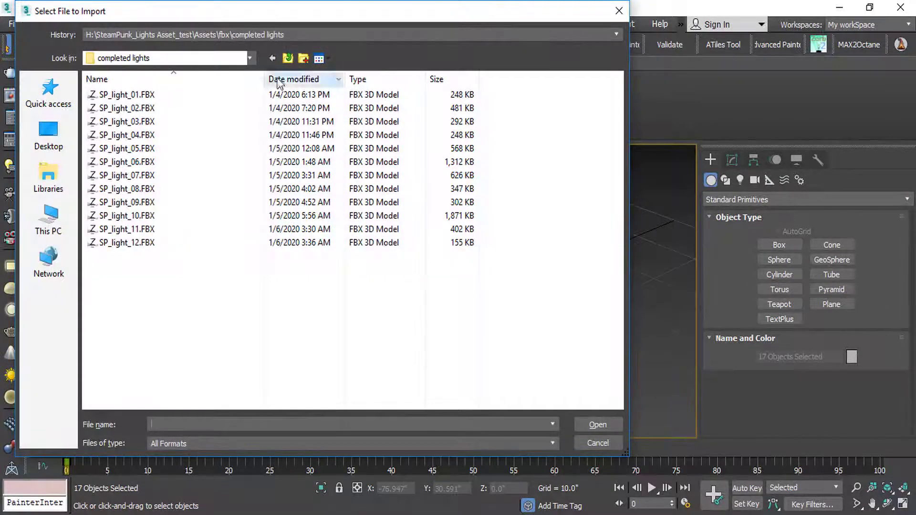
{"action": "left_click", "coordinate": [288, 59]}
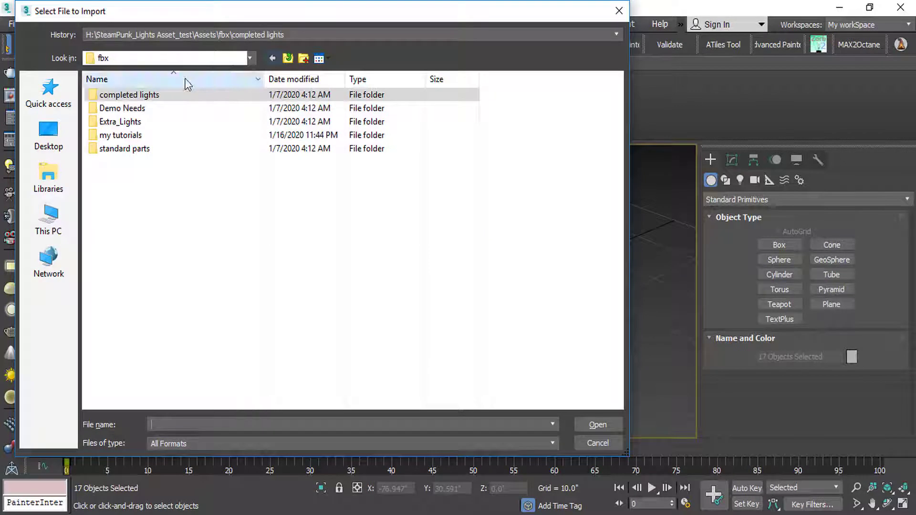
{"action": "left_click", "coordinate": [109, 148]}
{"action": "double_click", "coordinate": [109, 148]}
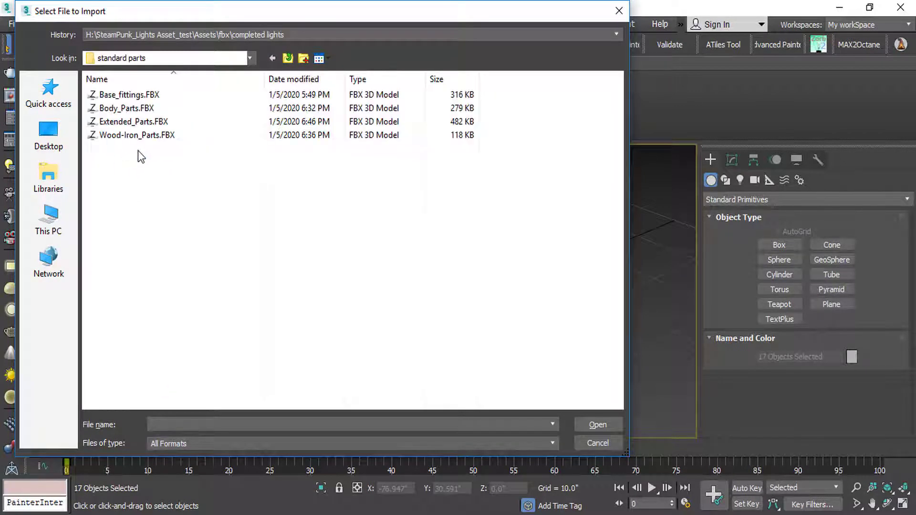
{"action": "double_click", "coordinate": [105, 95]}
{"action": "left_click", "coordinate": [494, 431]}
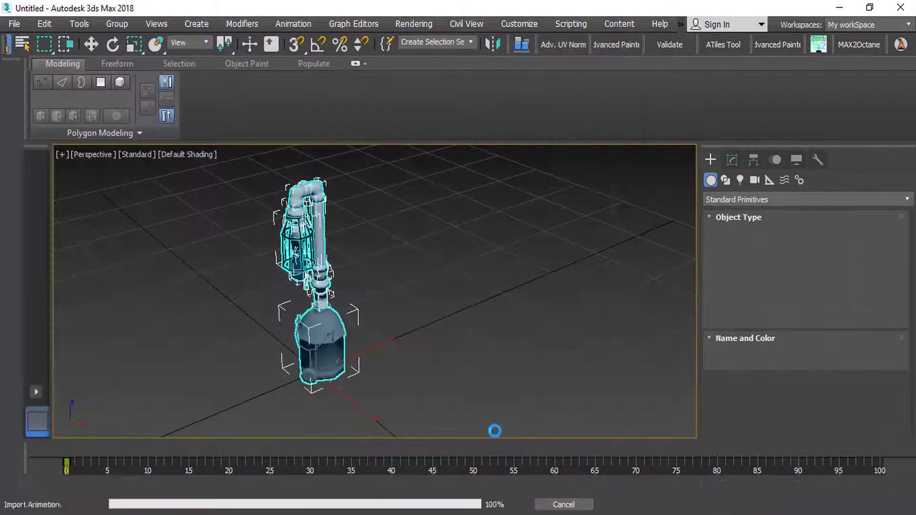
Step: Examine the imported fittings and the street elbow at the upper end of the lamp's pipe
{"action": "scroll", "coordinate": [363, 222], "scroll_direction": "down", "scroll_amount": 5}
{"action": "middle_click_drag", "start_coordinate": [503, 293], "coordinate": [414, 260]}
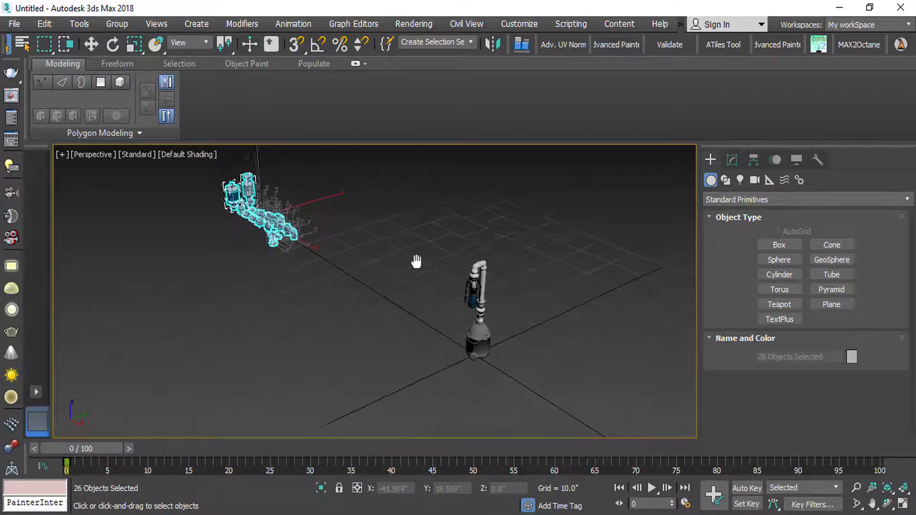
{"action": "scroll", "coordinate": [470, 272], "scroll_direction": "up", "scroll_amount": 5}
{"action": "scroll", "coordinate": [431, 304], "scroll_direction": "up", "scroll_amount": 5}
{"action": "middle_click_drag", "start_coordinate": [358, 241], "coordinate": [225, 207]}
{"action": "left_click", "coordinate": [286, 225]}
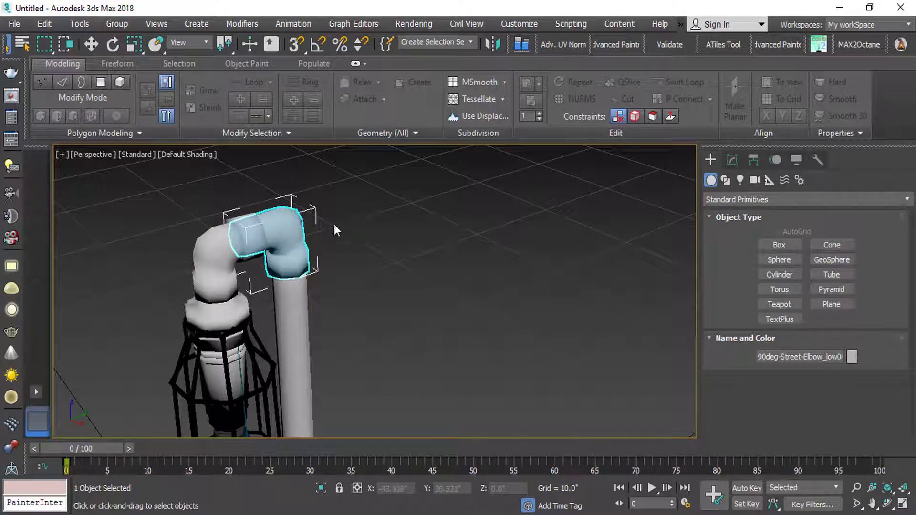
{"action": "scroll", "coordinate": [265, 288], "scroll_direction": "down", "scroll_amount": 3}
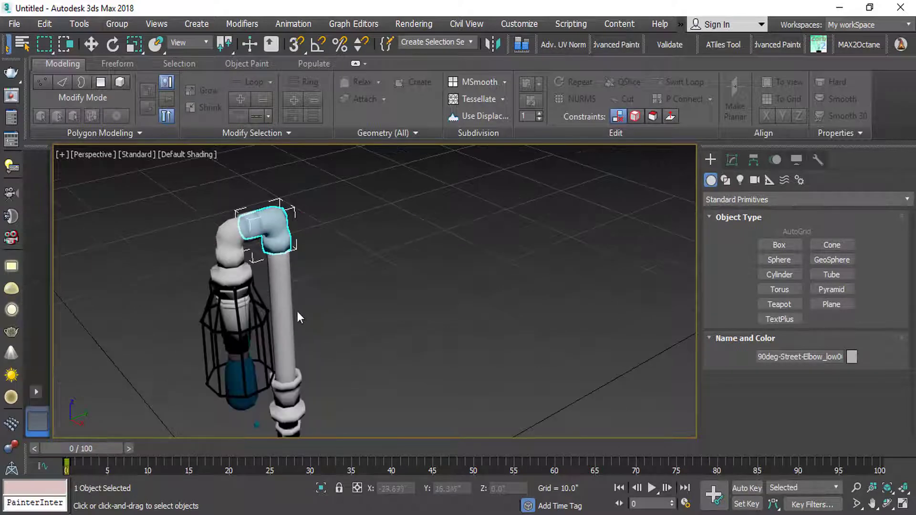
{"action": "scroll", "coordinate": [288, 313], "scroll_direction": "down", "scroll_amount": 6}
Step: Clone the Tee_low fitting from the base fittings, placing the copy about 23.6" away along the X axis
{"action": "middle_click_drag", "start_coordinate": [138, 290], "coordinate": [352, 325]}
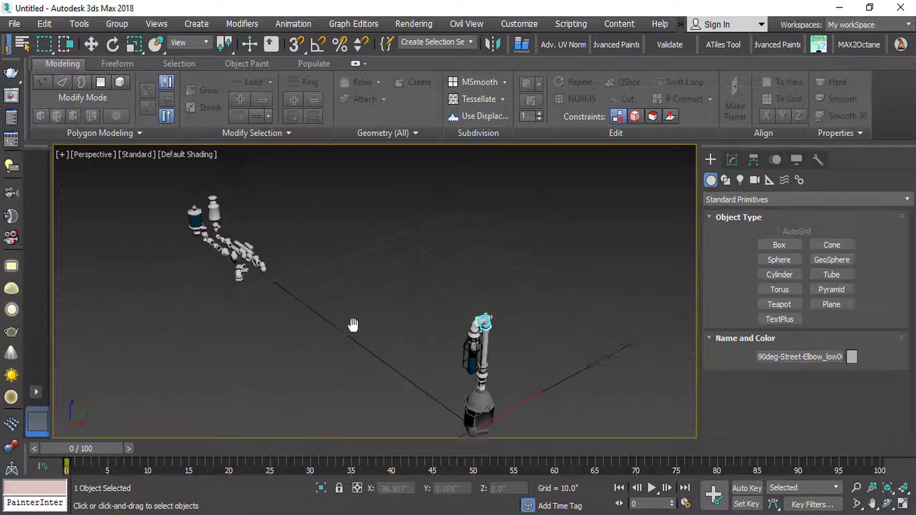
{"action": "scroll", "coordinate": [237, 246], "scroll_direction": "up", "scroll_amount": 7}
{"action": "left_click", "coordinate": [182, 212]}
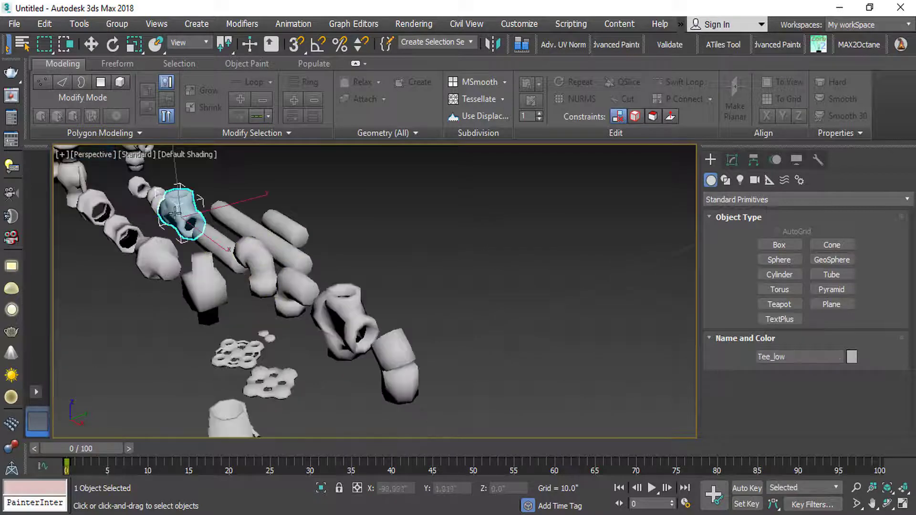
{"action": "scroll", "coordinate": [189, 220], "scroll_direction": "down", "scroll_amount": 3}
{"action": "key", "text": "w"}
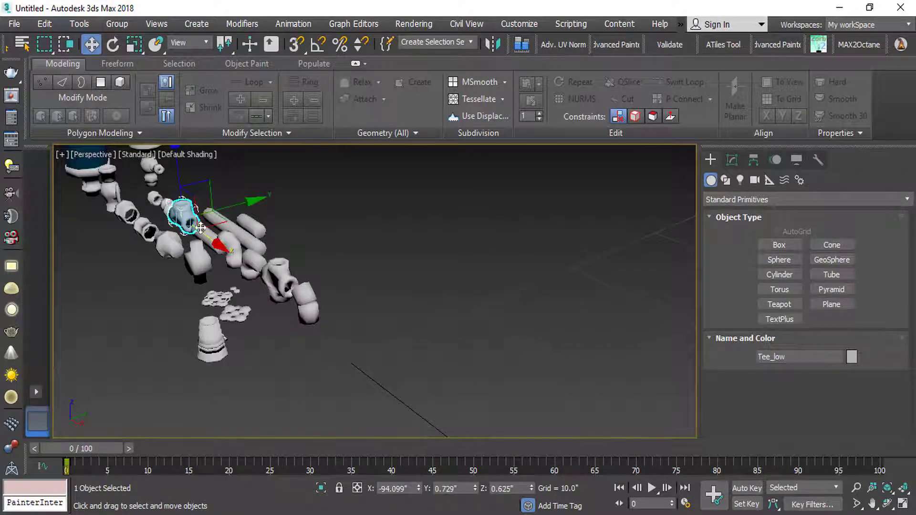
{"action": "mouse_move", "coordinate": [200, 228]}
{"action": "left_mouse_down", "text": "shift"}
{"action": "mouse_move", "coordinate": [321, 302]}
{"action": "mouse_move", "coordinate": [373, 353]}
{"action": "left_mouse_up", "text": "shift"}
{"action": "left_click", "coordinate": [466, 323]}
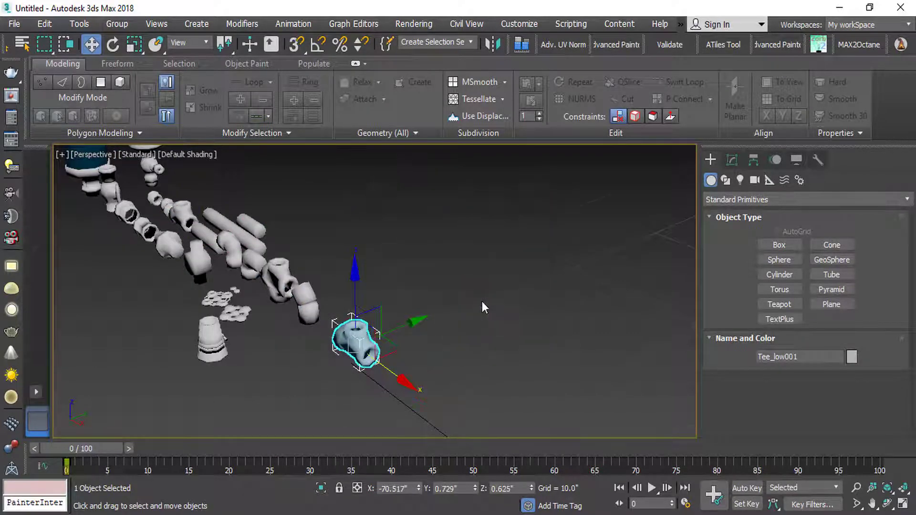
Step: Align the tee copy to the lamp's tall vertical pipe, center to center in X, Y and Z position
{"action": "scroll", "coordinate": [483, 305], "scroll_direction": "down", "scroll_amount": 3}
{"action": "middle_click_drag", "start_coordinate": [483, 305], "coordinate": [163, 207]}
{"action": "scroll", "coordinate": [429, 329], "scroll_direction": "up", "scroll_amount": 2}
{"action": "key", "text": "alt+a"}
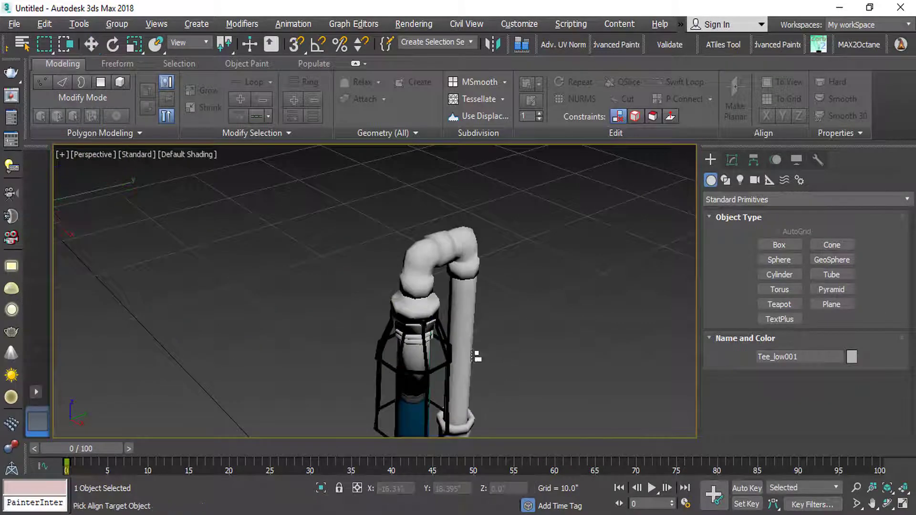
{"action": "left_click", "coordinate": [475, 356]}
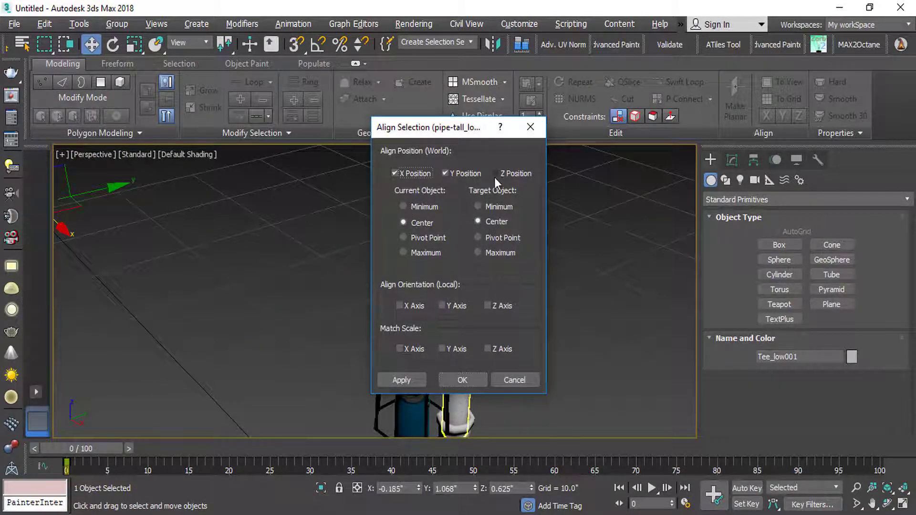
{"action": "left_click", "coordinate": [462, 380]}
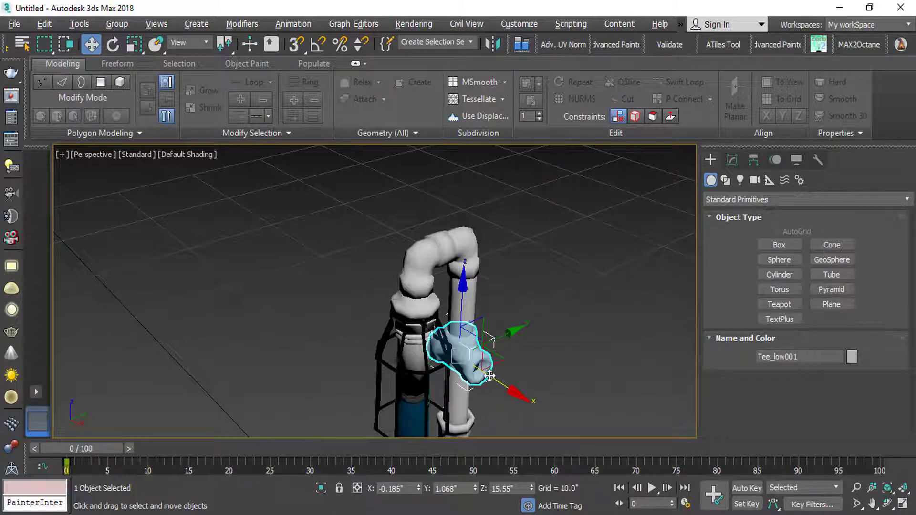
Step: Check how the tee sits on the lamp's tall vertical pipe and delete that pipe
{"action": "middle_click_drag", "start_coordinate": [489, 376], "coordinate": [526, 344], "text": "alt"}
{"action": "scroll", "coordinate": [454, 362], "scroll_direction": "up", "scroll_amount": 3}
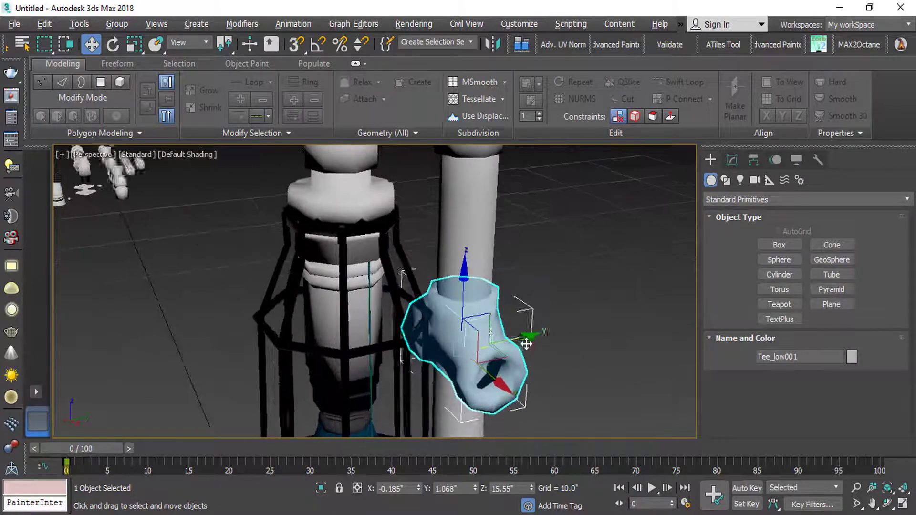
{"action": "scroll", "coordinate": [472, 324], "scroll_direction": "down", "scroll_amount": 5}
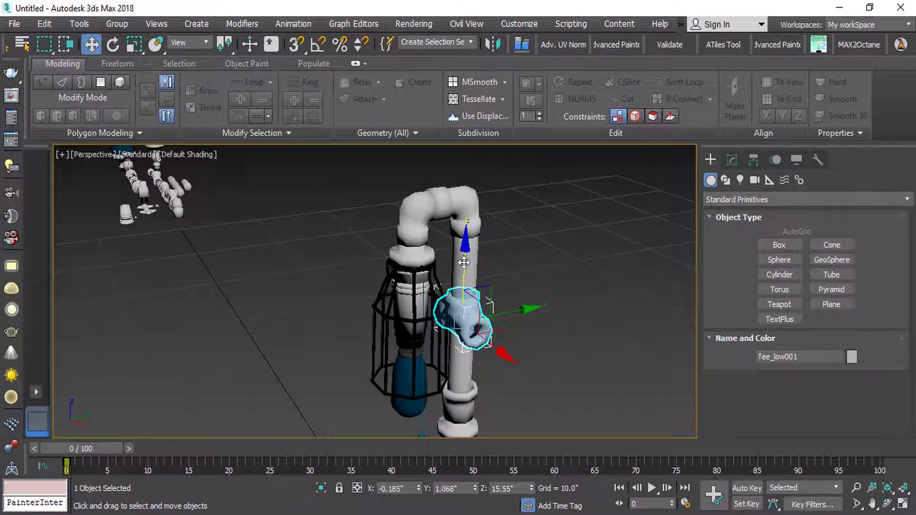
{"action": "middle_click_drag", "start_coordinate": [214, 307], "coordinate": [141, 289], "text": "alt"}
{"action": "left_click", "coordinate": [509, 294]}
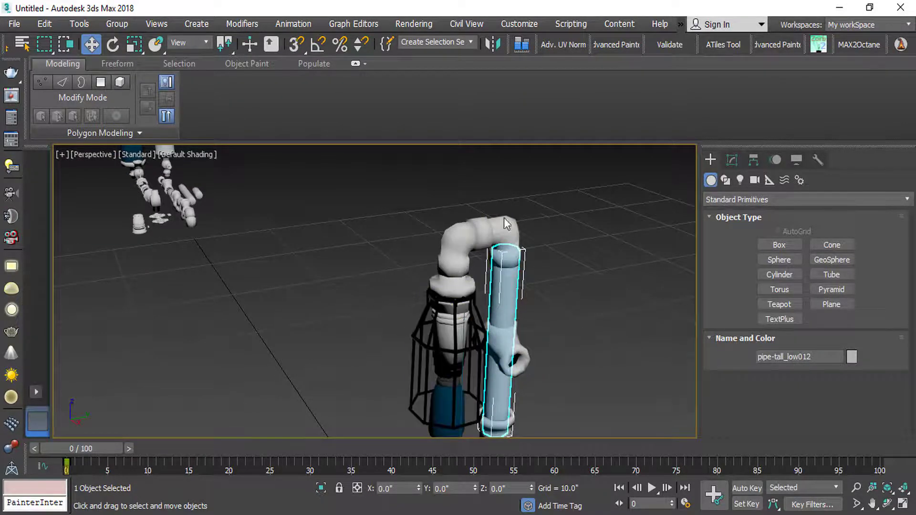
{"action": "key", "text": "Delete"}
Step: Clone the pipe-Medium_low pipe from the base fittings, placing the copy about 21.8" away along the X axis
{"action": "middle_click_drag", "start_coordinate": [205, 254], "coordinate": [328, 313]}
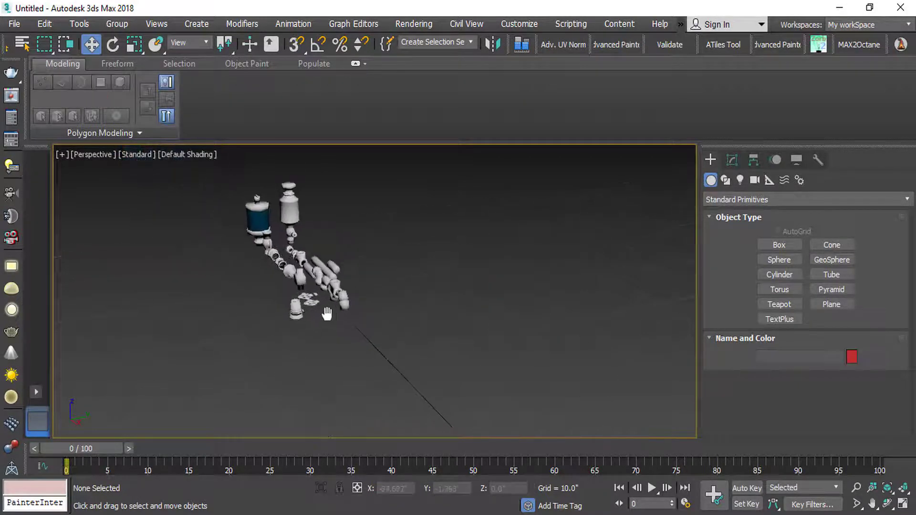
{"action": "scroll", "coordinate": [330, 271], "scroll_direction": "up", "scroll_amount": 6}
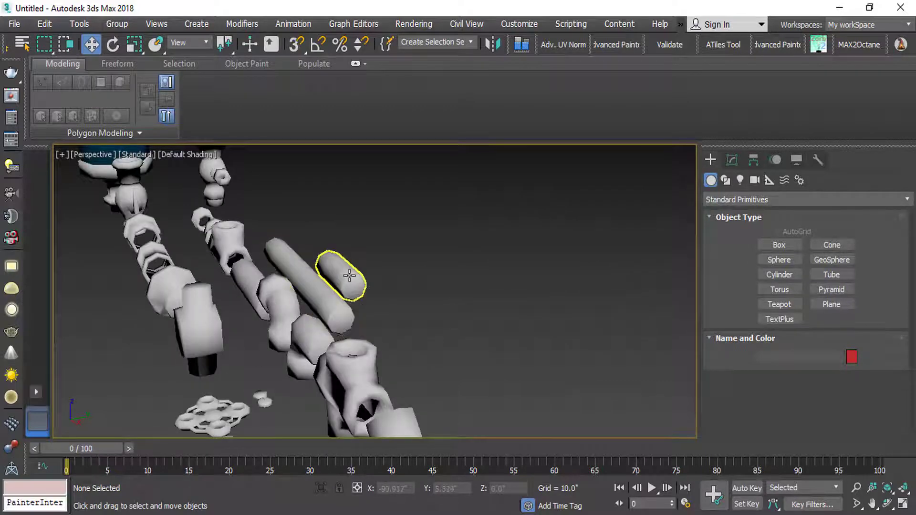
{"action": "left_click", "coordinate": [339, 278]}
{"action": "scroll", "coordinate": [315, 284], "scroll_direction": "down", "scroll_amount": 4}
{"action": "scroll", "coordinate": [315, 284], "scroll_direction": "up", "scroll_amount": 2}
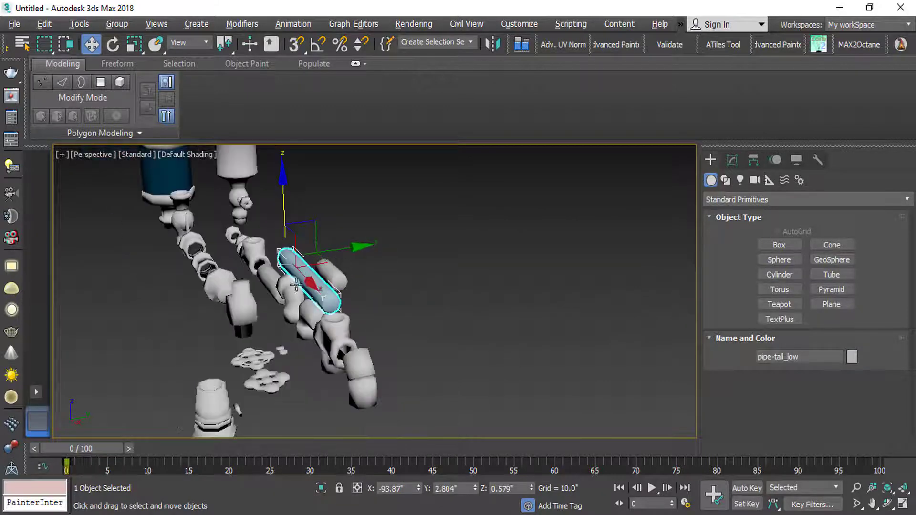
{"action": "middle_click_drag", "start_coordinate": [296, 285], "coordinate": [278, 299], "text": "alt"}
{"action": "left_click", "coordinate": [277, 301]}
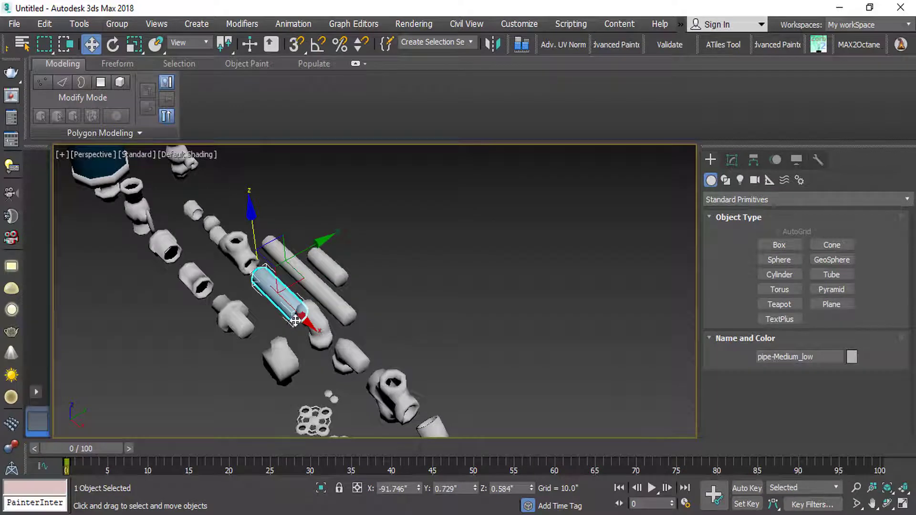
{"action": "left_click_drag", "start_coordinate": [305, 322], "coordinate": [522, 479], "text": "shift"}
{"action": "left_click", "coordinate": [453, 328]}
{"action": "middle_click_drag", "start_coordinate": [456, 334], "coordinate": [335, 225]}
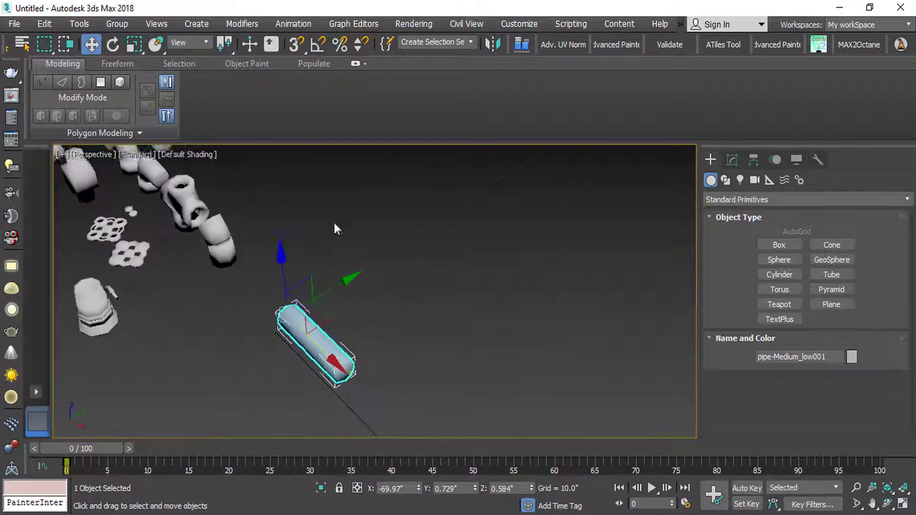
Step: Align the medium pipe copy to the lamp's tee, center to center in X, Y and Z position
{"action": "scroll", "coordinate": [335, 225], "scroll_direction": "down", "scroll_amount": 3}
{"action": "middle_click_drag", "start_coordinate": [446, 359], "coordinate": [287, 310]}
{"action": "scroll", "coordinate": [286, 310], "scroll_direction": "down", "scroll_amount": 4}
{"action": "middle_click_drag", "start_coordinate": [395, 353], "coordinate": [381, 317]}
{"action": "scroll", "coordinate": [335, 338], "scroll_direction": "up", "scroll_amount": 3}
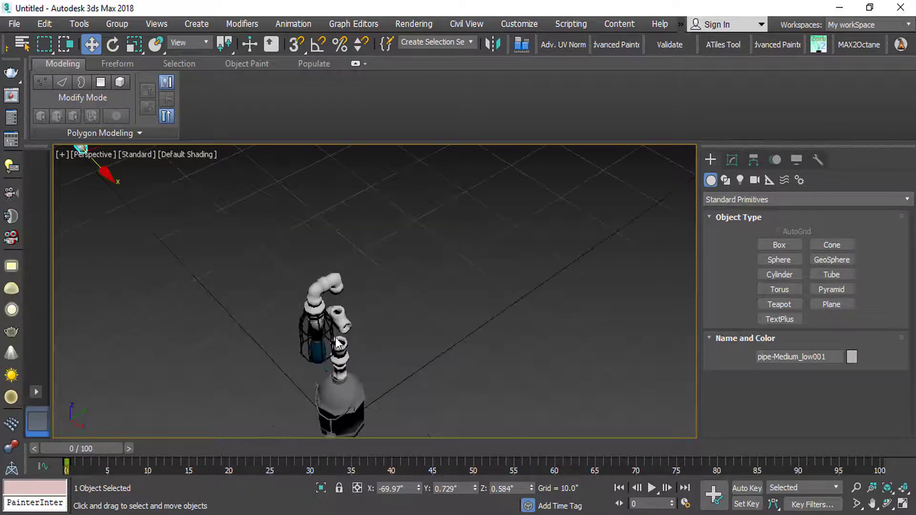
{"action": "scroll", "coordinate": [336, 343], "scroll_direction": "up", "scroll_amount": 3}
{"action": "key", "text": "alt+a"}
{"action": "left_click", "coordinate": [334, 294]}
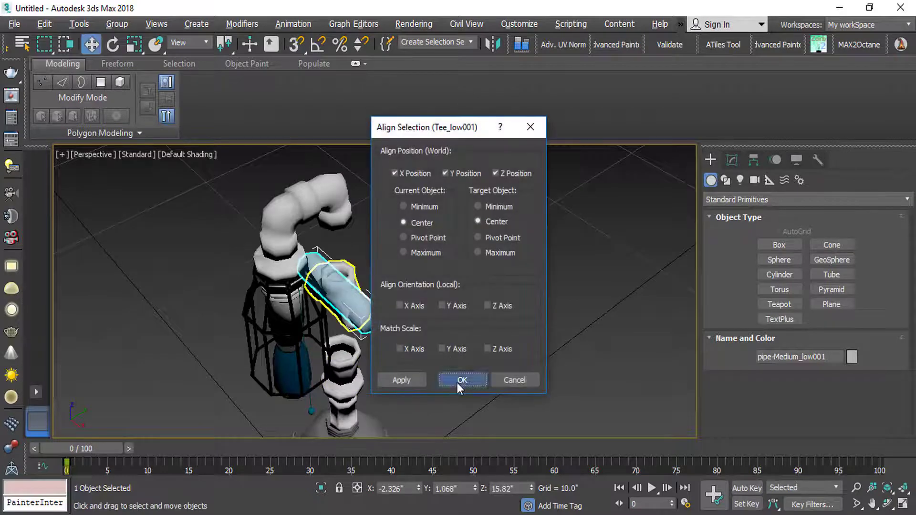
{"action": "left_click", "coordinate": [462, 380]}
Step: Rotate the medium pipe copy upright and align it to the tee's center again
{"action": "key", "text": "e"}
{"action": "left_click_drag", "start_coordinate": [352, 254], "coordinate": [329, 205]}
{"action": "key", "text": "alt+a"}
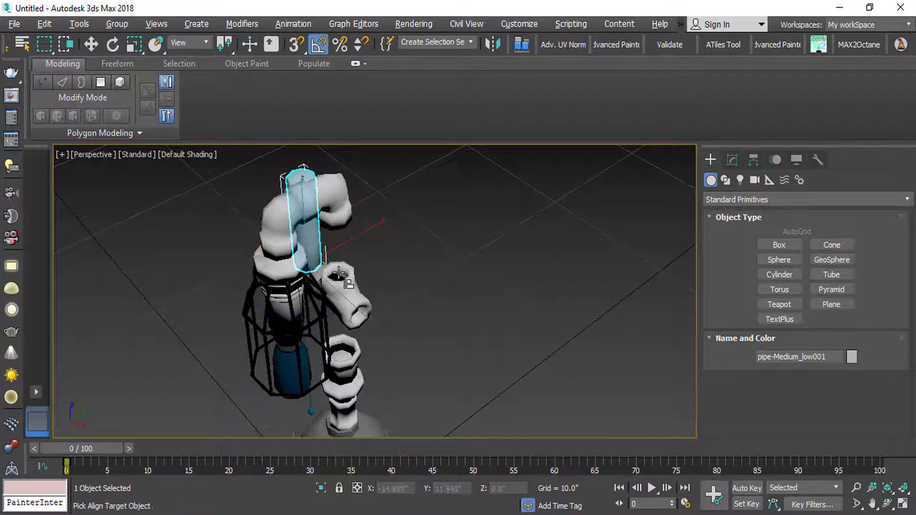
{"action": "left_click", "coordinate": [338, 273]}
{"action": "left_click", "coordinate": [462, 381]}
Step: Raise the upright pipe about 2.6" along Z so its lower end sits in the tee's upper opening
{"action": "key", "text": "w"}
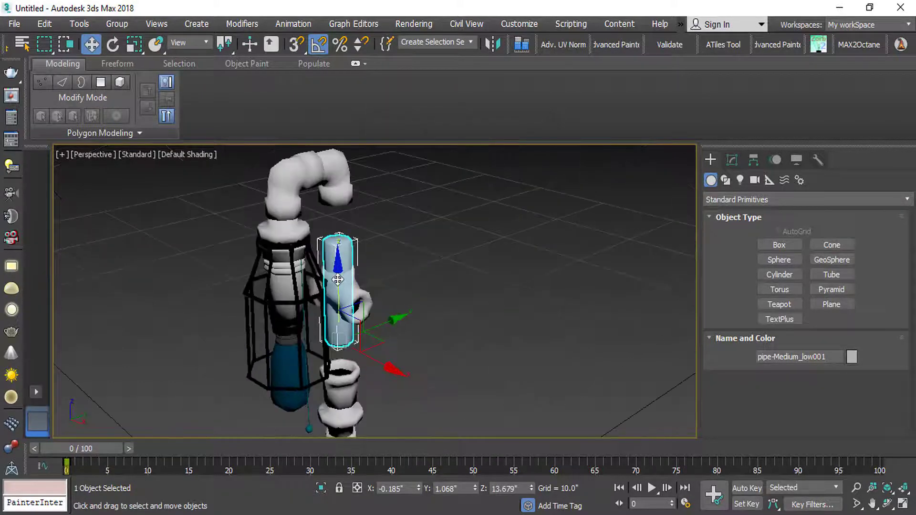
{"action": "left_click_drag", "start_coordinate": [337, 280], "coordinate": [340, 218]}
{"action": "middle_click_drag", "start_coordinate": [341, 218], "coordinate": [355, 246], "text": "alt"}
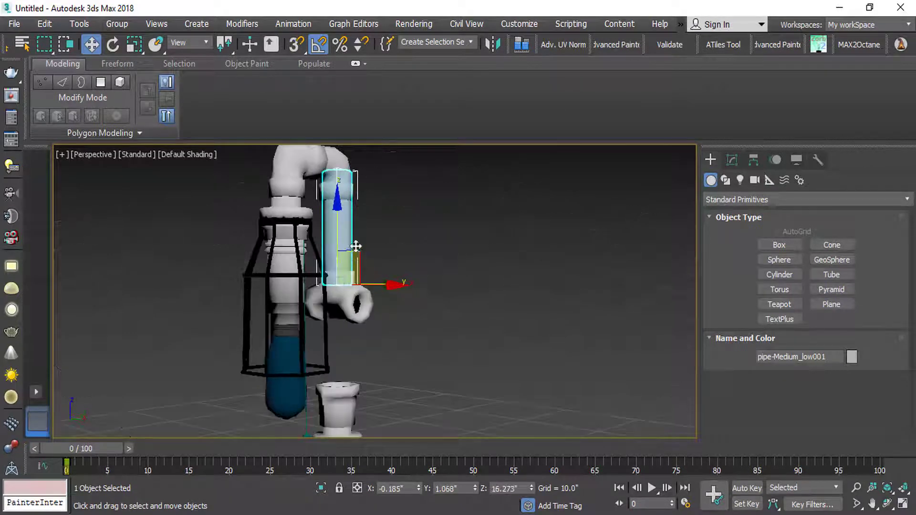
Step: Clone the upright pipe downward to bridge the gap between the tee and the lower fitting, and display edged faces
{"action": "mouse_move", "coordinate": [339, 226]}
{"action": "left_mouse_down", "text": "shift"}
{"action": "mouse_move", "coordinate": [338, 336]}
{"action": "mouse_move", "coordinate": [351, 364]}
{"action": "left_mouse_up", "text": "shift"}
{"action": "left_click", "coordinate": [460, 327]}
{"action": "scroll", "coordinate": [330, 393], "scroll_direction": "up", "scroll_amount": 5}
{"action": "key", "text": "F4"}
{"action": "middle_click_drag", "start_coordinate": [350, 269], "coordinate": [324, 428]}
Step: Lower the upper vertical pipe, the elbows and the whole caged lamp assembly together by about 0.19" into the tee
{"action": "left_click", "coordinate": [338, 321]}
{"action": "left_click", "coordinate": [323, 231], "text": "ctrl"}
{"action": "scroll", "coordinate": [321, 268], "scroll_direction": "down", "scroll_amount": 5}
{"action": "middle_click_drag", "start_coordinate": [320, 267], "coordinate": [260, 274], "text": "alt"}
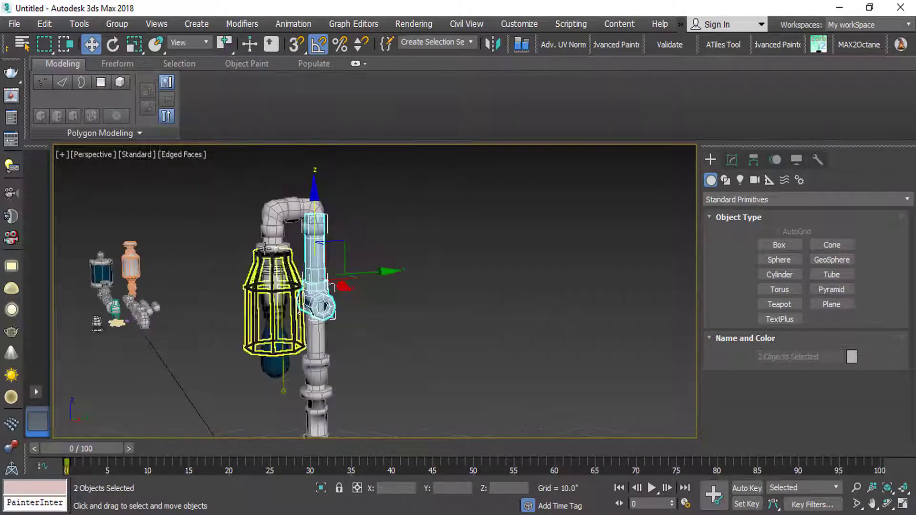
{"action": "left_click_drag", "start_coordinate": [234, 182], "coordinate": [284, 377], "text": "ctrl"}
{"action": "scroll", "coordinate": [282, 353], "scroll_direction": "up", "scroll_amount": 4}
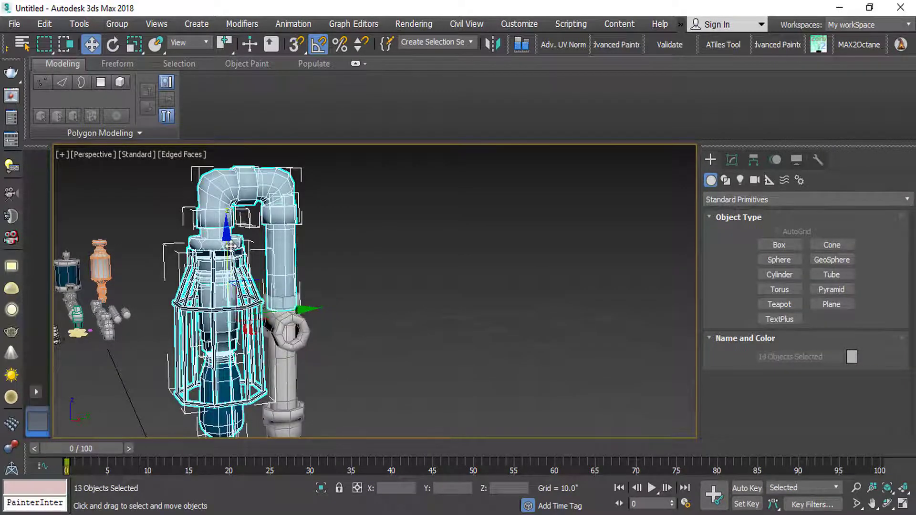
{"action": "left_click_drag", "start_coordinate": [230, 246], "coordinate": [228, 257]}
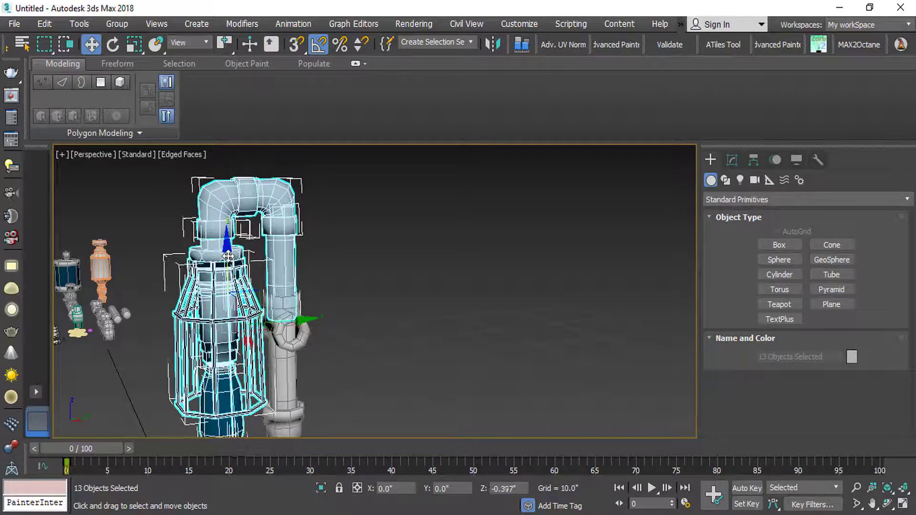
{"action": "middle_click_drag", "start_coordinate": [236, 381], "coordinate": [366, 353], "text": "alt"}
{"action": "left_click", "coordinate": [368, 353]}
Step: Clone the upper vertical pipe rotated to horizontal, and align the copy to the tee's center
{"action": "middle_click_drag", "start_coordinate": [305, 355], "coordinate": [332, 289]}
{"action": "left_click", "coordinate": [297, 199]}
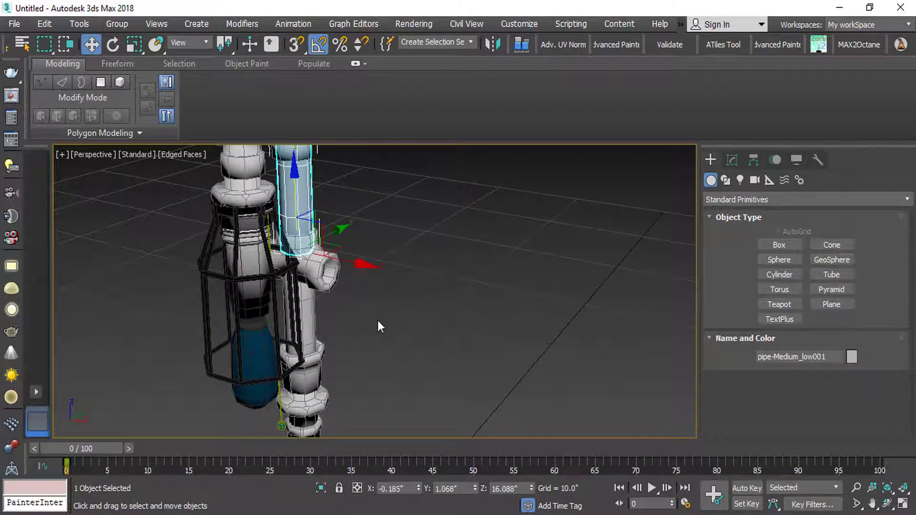
{"action": "key", "text": "e"}
{"action": "left_click_drag", "start_coordinate": [349, 229], "coordinate": [371, 284], "text": "shift"}
{"action": "left_click", "coordinate": [464, 323]}
{"action": "key", "text": "alt+a"}
{"action": "left_click", "coordinate": [328, 284]}
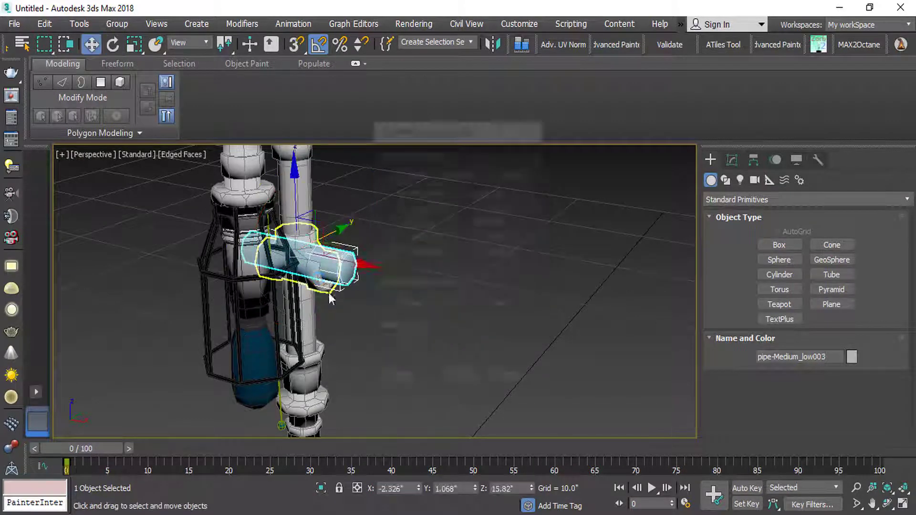
{"action": "left_click", "coordinate": [466, 379]}
Step: Move the horizontal pipe out along X into the tee's side opening and lower it about 0.25"
{"action": "scroll", "coordinate": [335, 264], "scroll_direction": "up", "scroll_amount": 3}
{"action": "left_click_drag", "start_coordinate": [263, 253], "coordinate": [346, 286]}
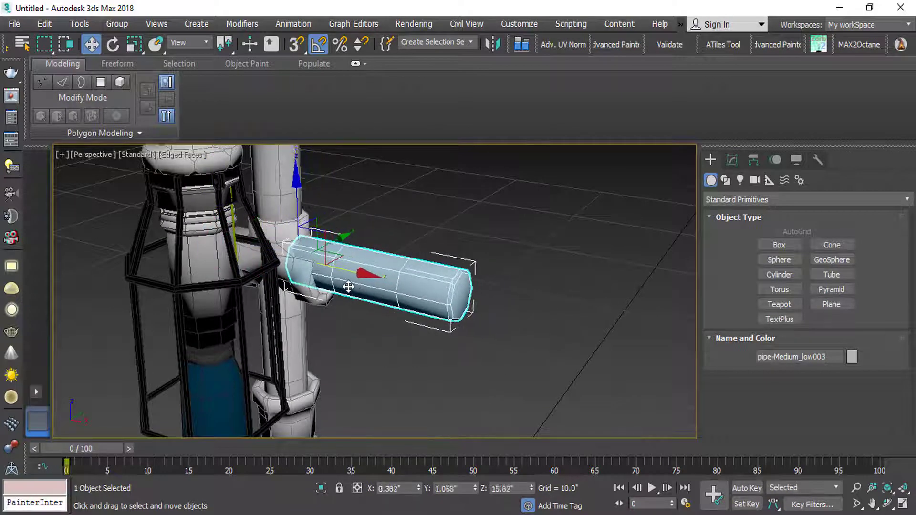
{"action": "scroll", "coordinate": [347, 286], "scroll_direction": "up", "scroll_amount": 2}
{"action": "left_click_drag", "start_coordinate": [282, 201], "coordinate": [286, 217]}
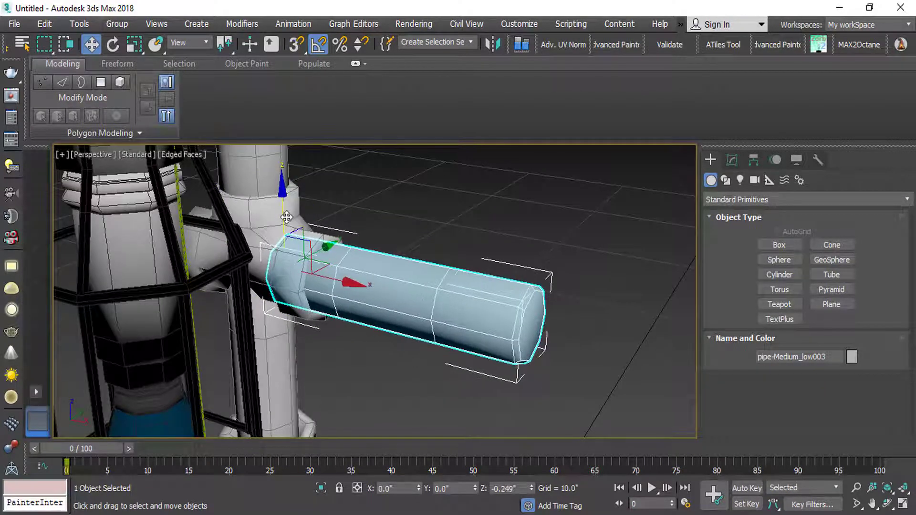
{"action": "scroll", "coordinate": [286, 217], "scroll_direction": "down", "scroll_amount": 4}
{"action": "scroll", "coordinate": [286, 217], "scroll_direction": "up", "scroll_amount": 1}
{"action": "middle_click_drag", "start_coordinate": [293, 265], "coordinate": [286, 329]}
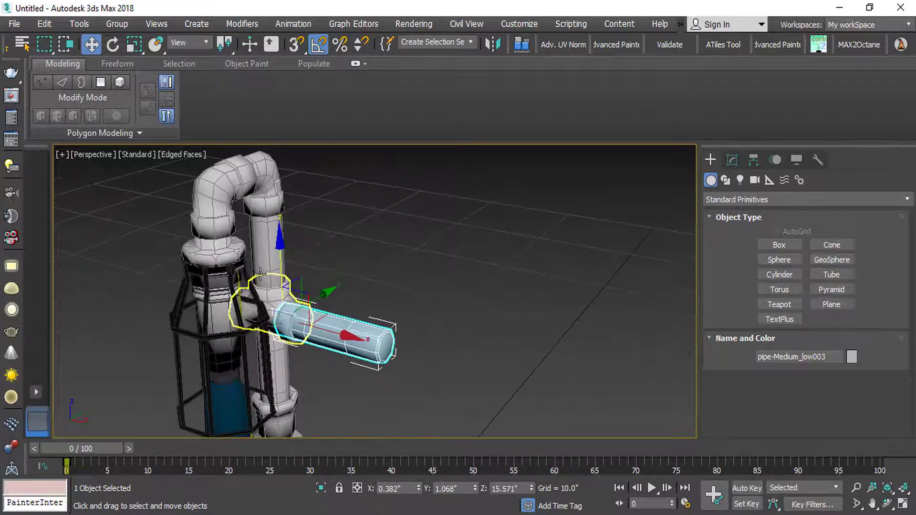
Step: Clone the 90-degree elbow above the caged lamp, placing the copy about 0.84" higher along Z
{"action": "left_click", "coordinate": [226, 215]}
{"action": "scroll", "coordinate": [209, 240], "scroll_direction": "down", "scroll_amount": 4}
{"action": "scroll", "coordinate": [209, 241], "scroll_direction": "up", "scroll_amount": 2}
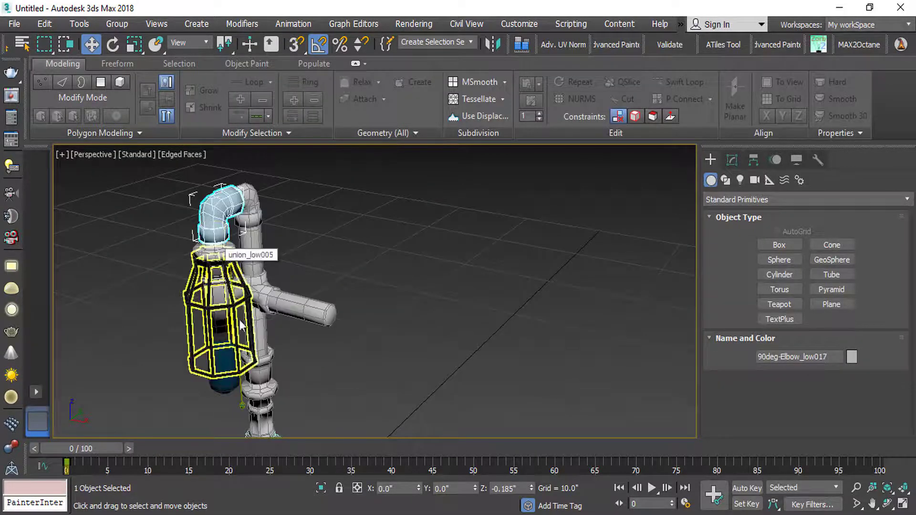
{"action": "left_click_drag", "start_coordinate": [227, 217], "coordinate": [229, 200]}
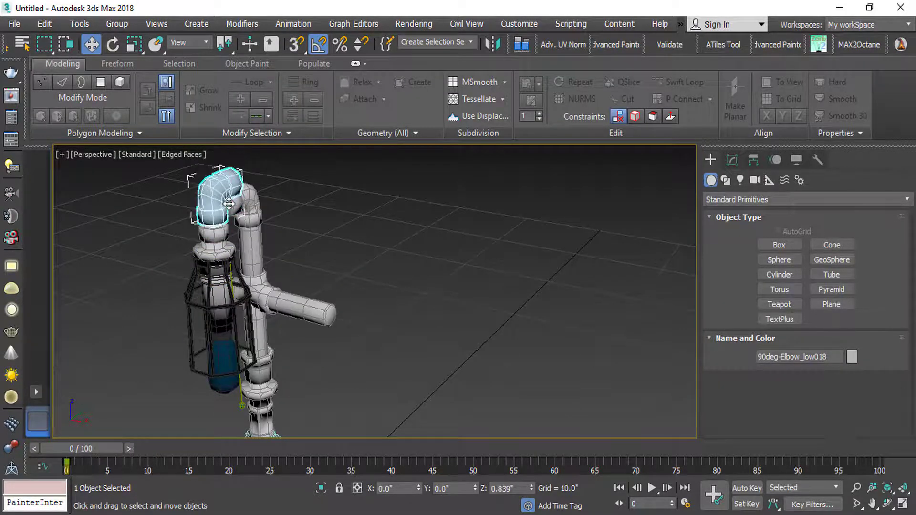
{"action": "left_click", "coordinate": [460, 324]}
Step: Check the elbow copy's pivot and align the copy to the center of the horizontal pipe
{"action": "left_click", "coordinate": [753, 159]}
{"action": "left_click", "coordinate": [806, 258]}
{"action": "left_click", "coordinate": [806, 257]}
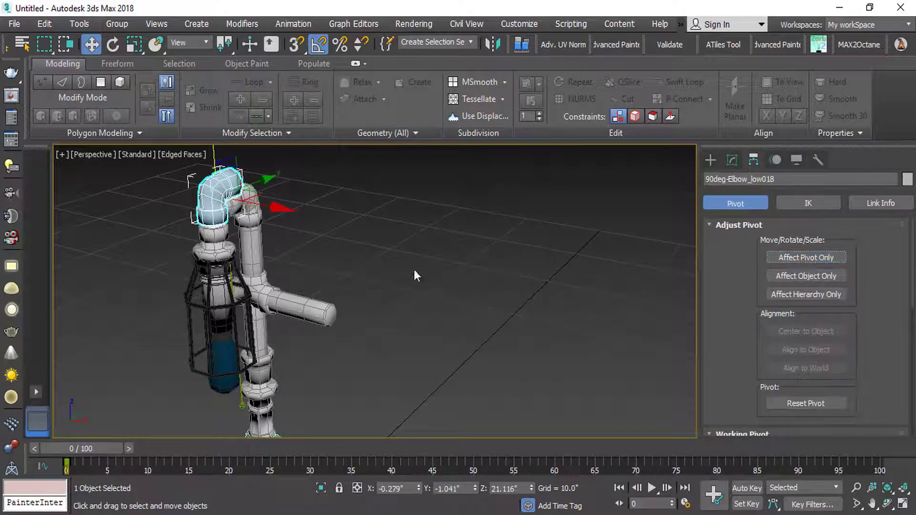
{"action": "key", "text": "alt+a"}
{"action": "left_click", "coordinate": [320, 318]}
{"action": "left_click", "coordinate": [462, 379]}
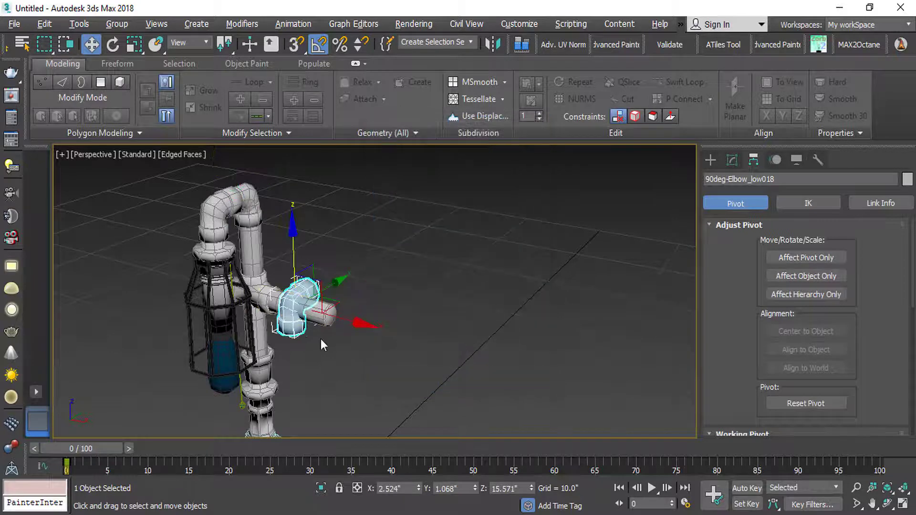
Step: Rotate the elbow copy so one opening points straight up and the other faces the tee along the horizontal pipe
{"action": "key", "text": "e"}
{"action": "left_click_drag", "start_coordinate": [340, 275], "coordinate": [353, 337]}
{"action": "left_click_drag", "start_coordinate": [259, 276], "coordinate": [248, 337]}
{"action": "scroll", "coordinate": [365, 363], "scroll_direction": "up", "scroll_amount": 3}
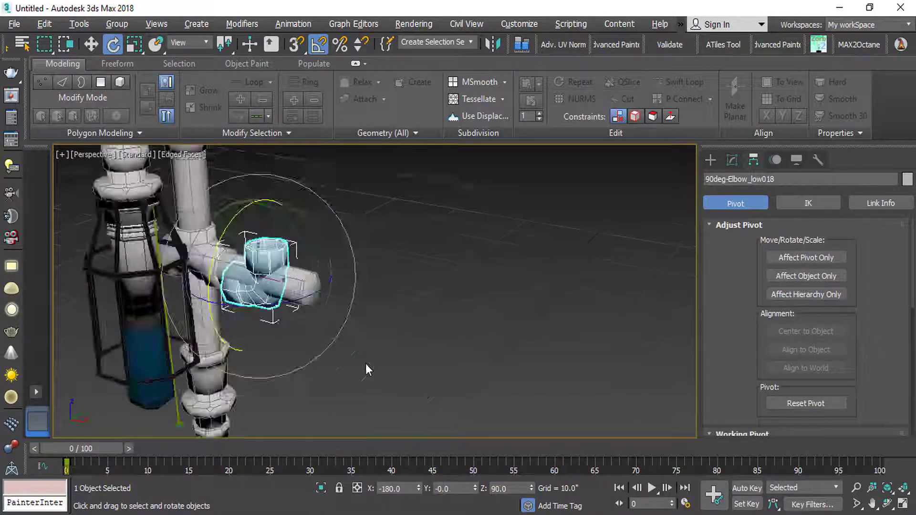
Step: Raise the elbow about 0.44" and move it about 2.87" along X onto the horizontal pipe's free end
{"action": "key", "text": "w"}
{"action": "scroll", "coordinate": [288, 310], "scroll_direction": "up", "scroll_amount": 2}
{"action": "middle_click_drag", "start_coordinate": [289, 310], "coordinate": [353, 334]}
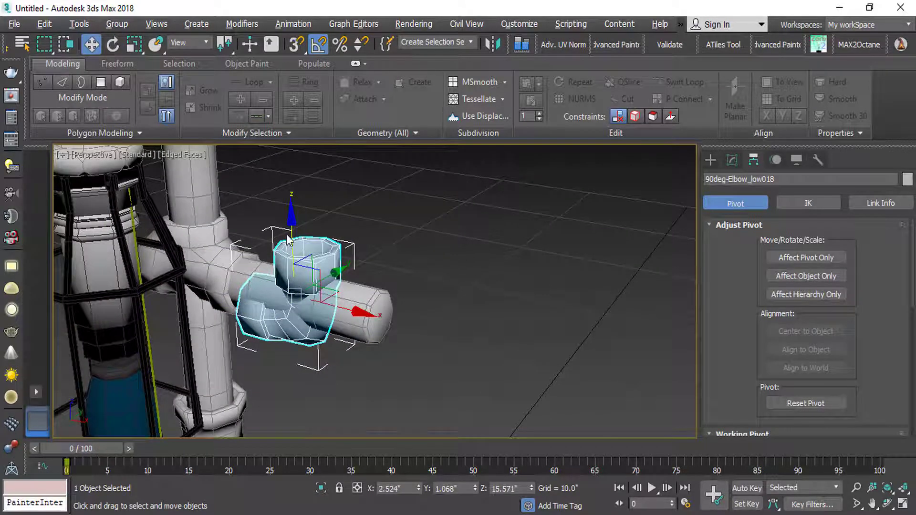
{"action": "left_click_drag", "start_coordinate": [289, 231], "coordinate": [291, 209]}
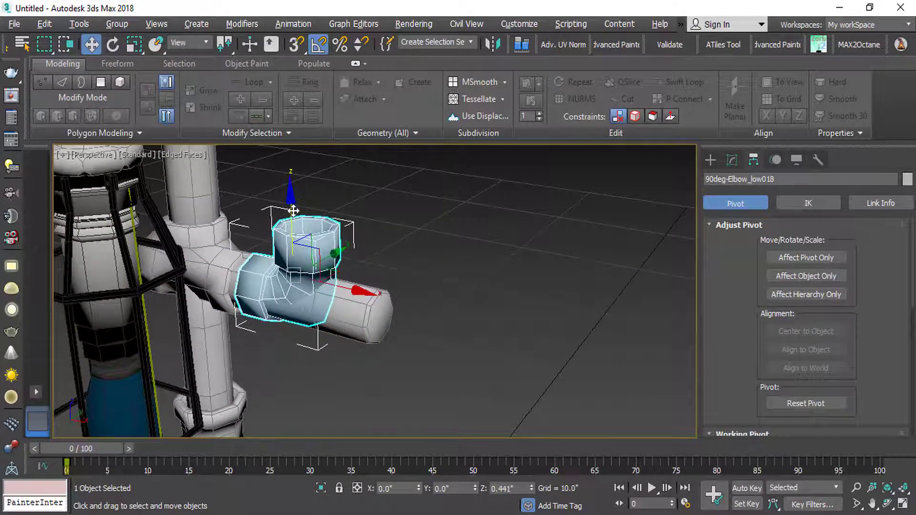
{"action": "left_click_drag", "start_coordinate": [333, 292], "coordinate": [453, 343]}
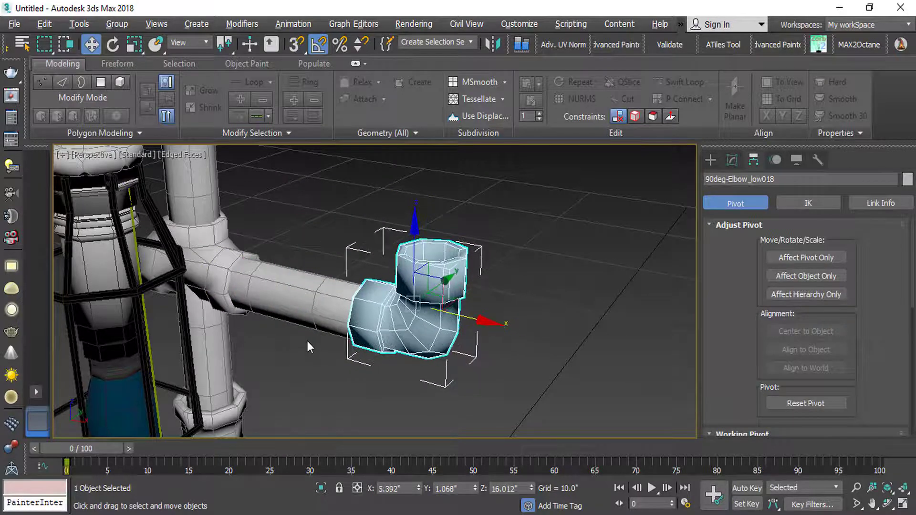
Step: Check the horizontal medium pipe between the tee and the elbow and delete it
{"action": "scroll", "coordinate": [307, 343], "scroll_direction": "down", "scroll_amount": 5}
{"action": "middle_click_drag", "start_coordinate": [328, 345], "coordinate": [363, 347], "text": "alt"}
{"action": "left_click", "coordinate": [281, 329]}
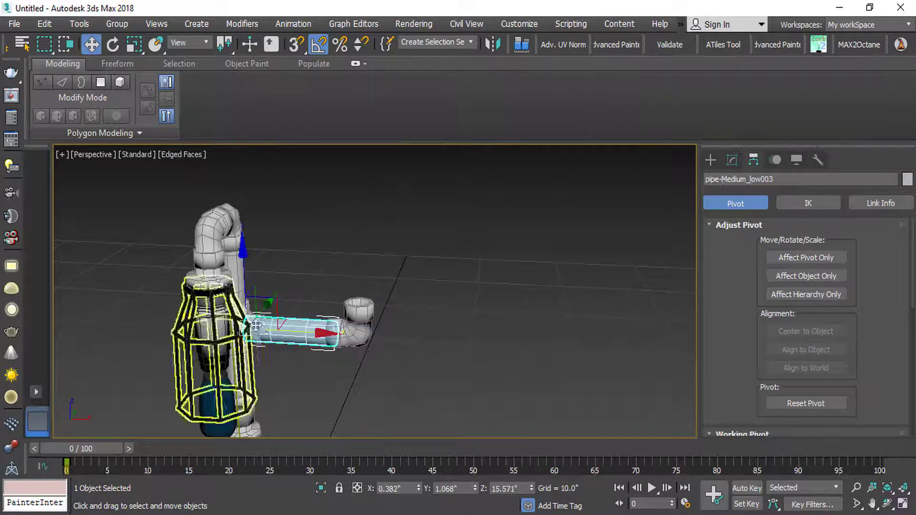
{"action": "scroll", "coordinate": [281, 338], "scroll_direction": "up", "scroll_amount": 2}
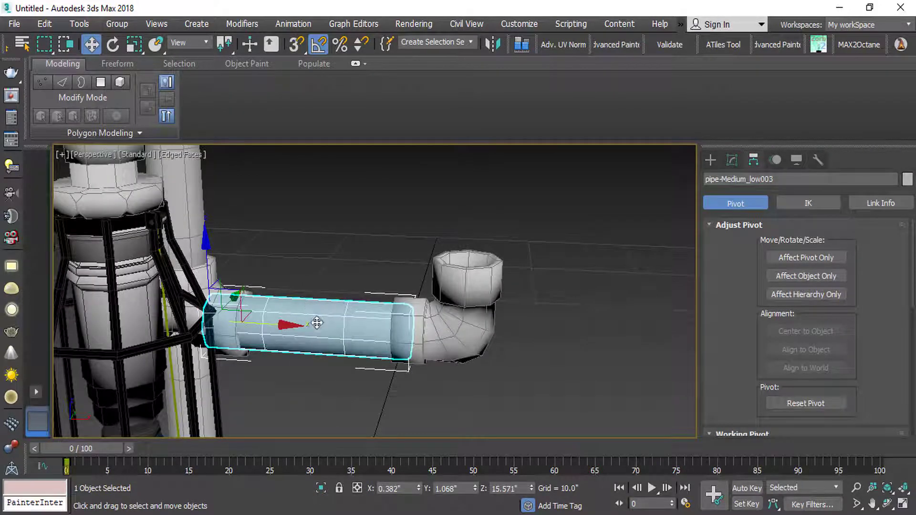
{"action": "scroll", "coordinate": [316, 323], "scroll_direction": "down", "scroll_amount": 5}
{"action": "scroll", "coordinate": [317, 326], "scroll_direction": "up", "scroll_amount": 2}
{"action": "middle_click_drag", "start_coordinate": [316, 329], "coordinate": [358, 344]}
{"action": "key", "text": "Delete"}
Step: Clone the pipe-short_low pipe from the base fittings, placing the copy along the X axis
{"action": "scroll", "coordinate": [313, 325], "scroll_direction": "down", "scroll_amount": 4}
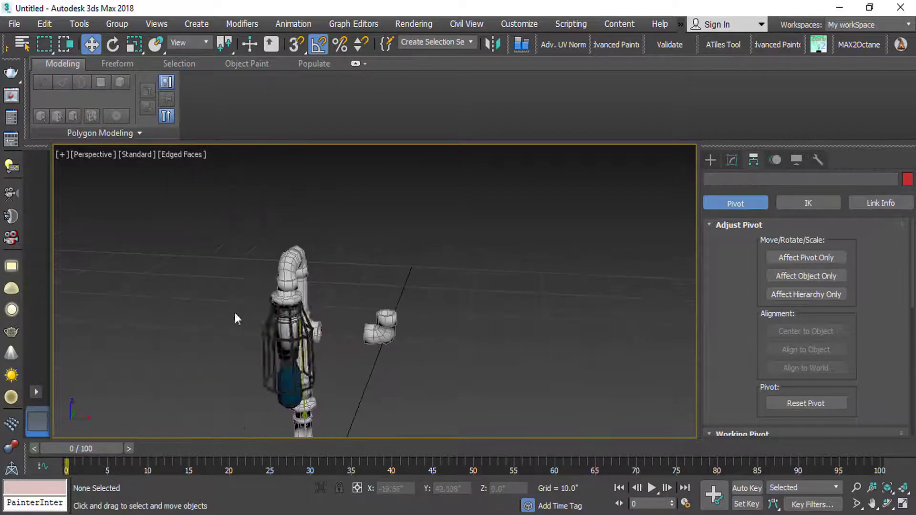
{"action": "middle_click_drag", "start_coordinate": [234, 313], "coordinate": [393, 309]}
{"action": "scroll", "coordinate": [225, 313], "scroll_direction": "down", "scroll_amount": 5}
{"action": "scroll", "coordinate": [260, 339], "scroll_direction": "up", "scroll_amount": 6}
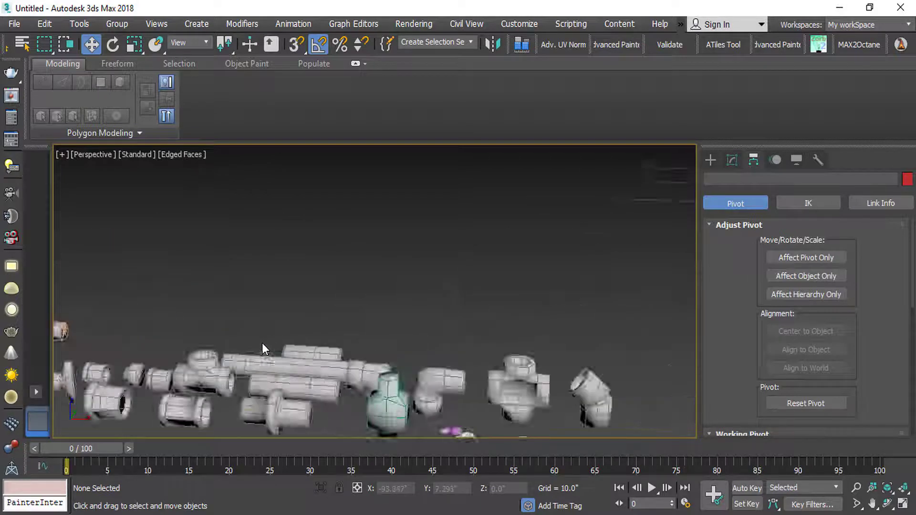
{"action": "left_click", "coordinate": [317, 351]}
{"action": "scroll", "coordinate": [330, 334], "scroll_direction": "down", "scroll_amount": 6}
{"action": "mouse_move", "coordinate": [330, 333]}
{"action": "left_mouse_down", "text": "shift"}
{"action": "mouse_move", "coordinate": [484, 351]}
{"action": "mouse_move", "coordinate": [552, 348]}
{"action": "left_mouse_up", "text": "shift"}
{"action": "left_click", "coordinate": [460, 325]}
Step: Align the short pipe copy to the lamp's tee, center to center in X, Y and Z position
{"action": "middle_click_drag", "start_coordinate": [466, 331], "coordinate": [370, 393]}
{"action": "scroll", "coordinate": [370, 307], "scroll_direction": "up", "scroll_amount": 6}
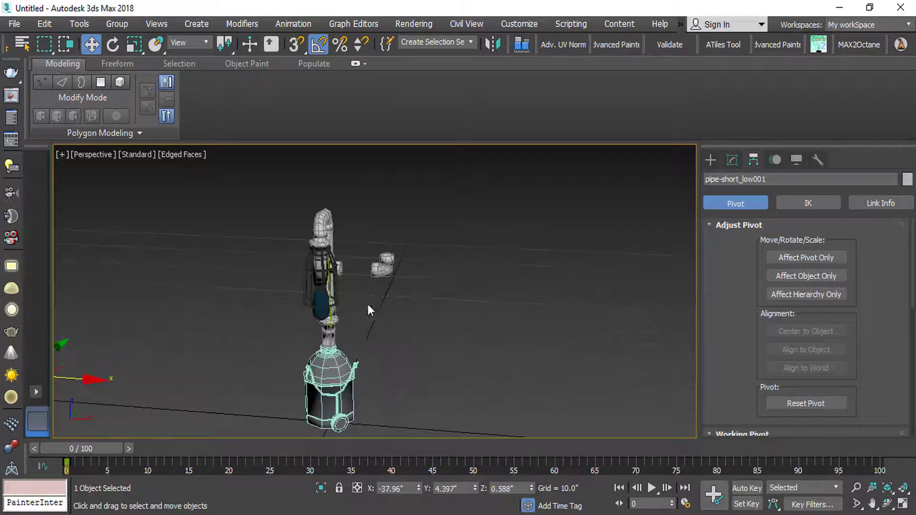
{"action": "left_click", "coordinate": [316, 234]}
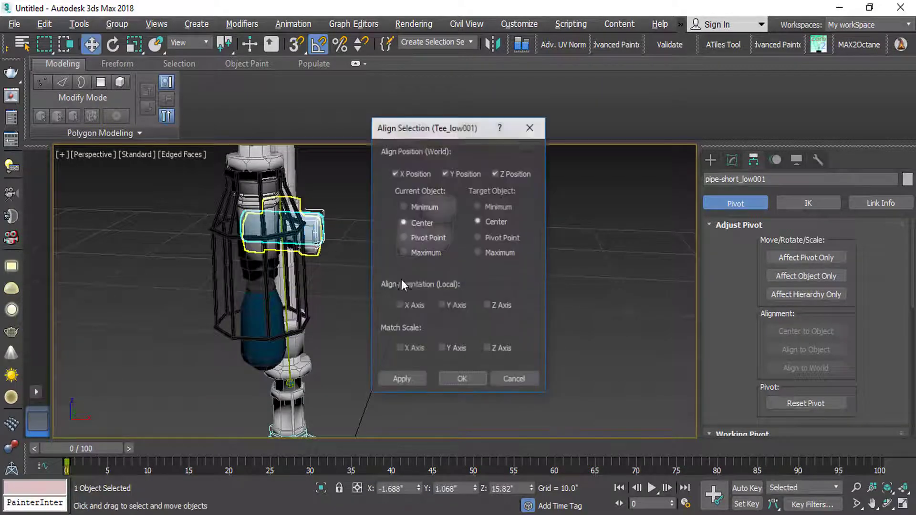
{"action": "left_click", "coordinate": [470, 386]}
Step: Lower the short pipe about 0.27" and move it along X so its end sits in the tee's side opening
{"action": "scroll", "coordinate": [199, 242], "scroll_direction": "up", "scroll_amount": 5}
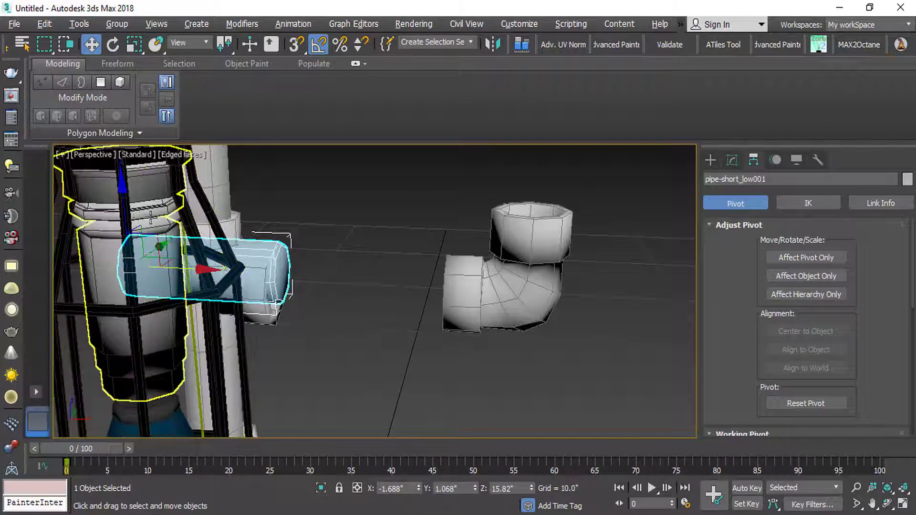
{"action": "left_click_drag", "start_coordinate": [126, 217], "coordinate": [126, 226]}
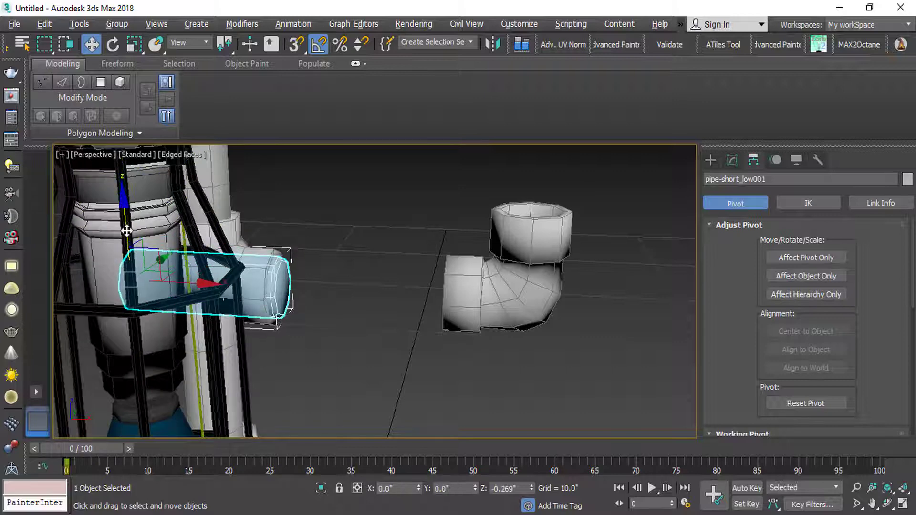
{"action": "left_click_drag", "start_coordinate": [143, 283], "coordinate": [327, 328]}
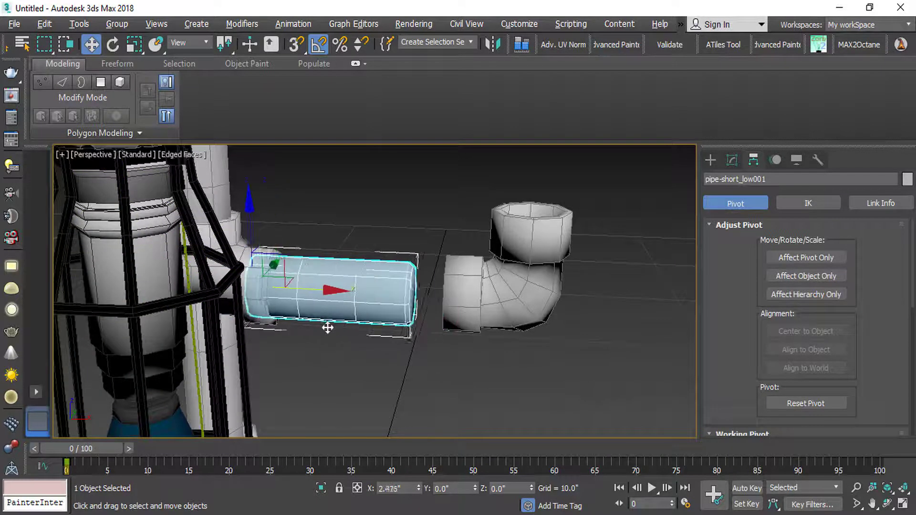
Step: Move the upturned elbow about 1.49" back along X onto the short pipe's free end
{"action": "left_click", "coordinate": [520, 291]}
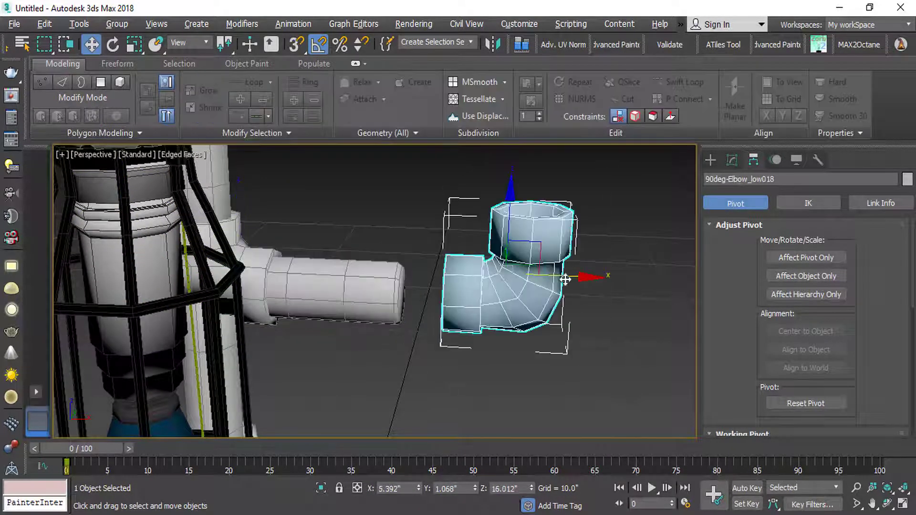
{"action": "left_click_drag", "start_coordinate": [565, 279], "coordinate": [483, 271]}
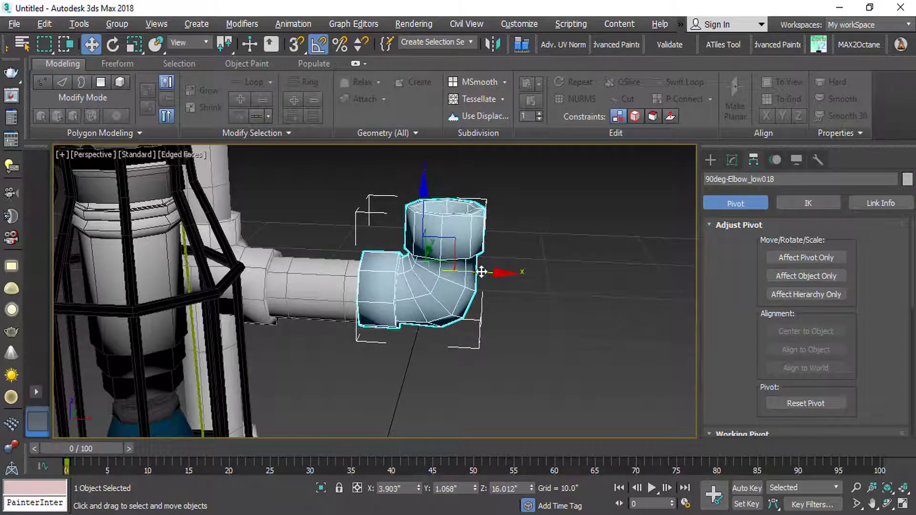
{"action": "left_click", "coordinate": [402, 374]}
Step: Clone the lamp's upper assembly with its medium pipe, top elbows, cage and bulb, placing one copy along X over the side branch
{"action": "scroll", "coordinate": [382, 334], "scroll_direction": "down", "scroll_amount": 6}
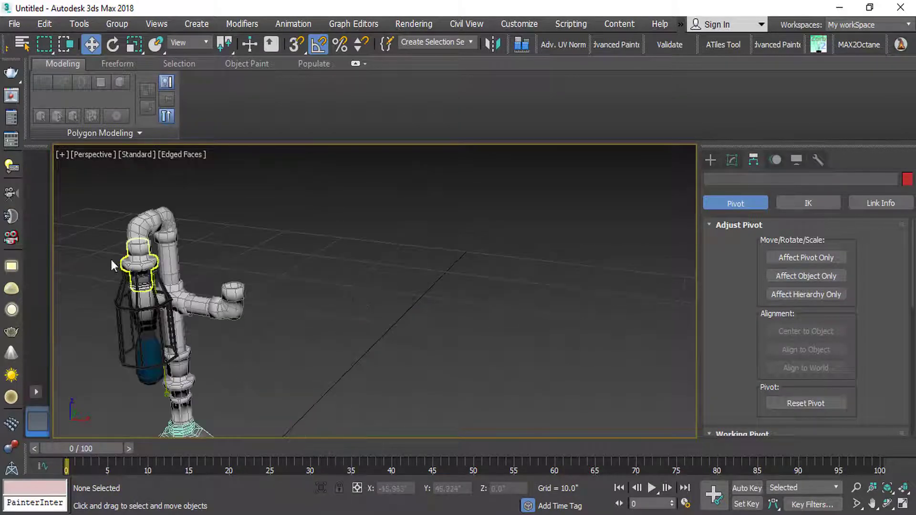
{"action": "scroll", "coordinate": [194, 262], "scroll_direction": "up", "scroll_amount": 4}
{"action": "left_click", "coordinate": [195, 236]}
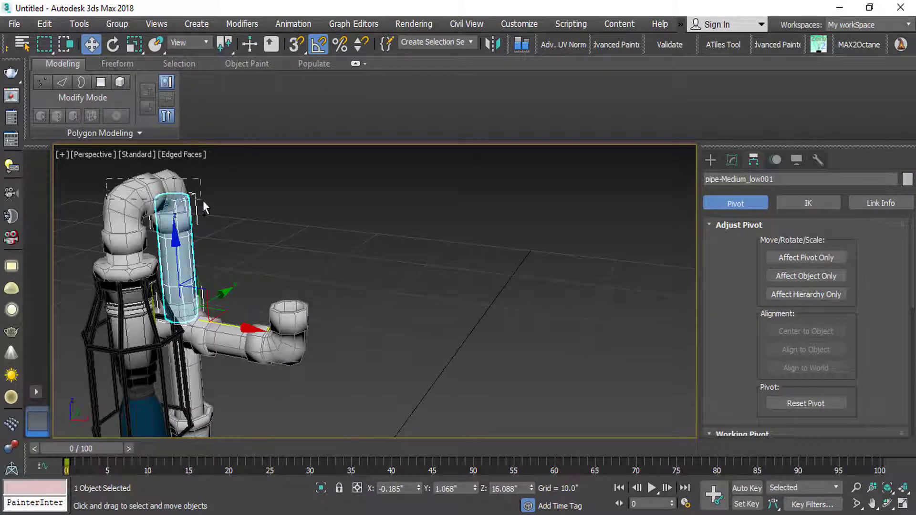
{"action": "left_click", "coordinate": [203, 206], "text": "ctrl"}
{"action": "left_click", "coordinate": [125, 304], "text": "ctrl"}
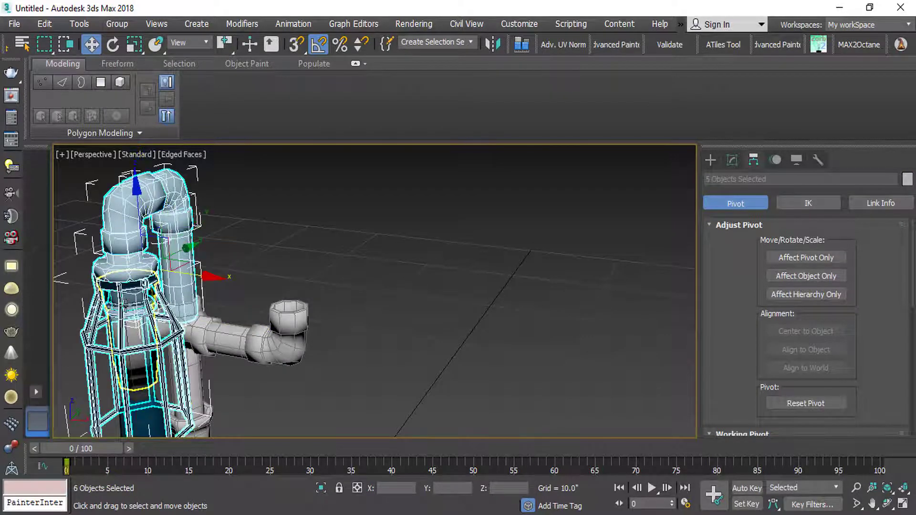
{"action": "scroll", "coordinate": [132, 305], "scroll_direction": "down", "scroll_amount": 5}
{"action": "scroll", "coordinate": [133, 303], "scroll_direction": "up", "scroll_amount": 8}
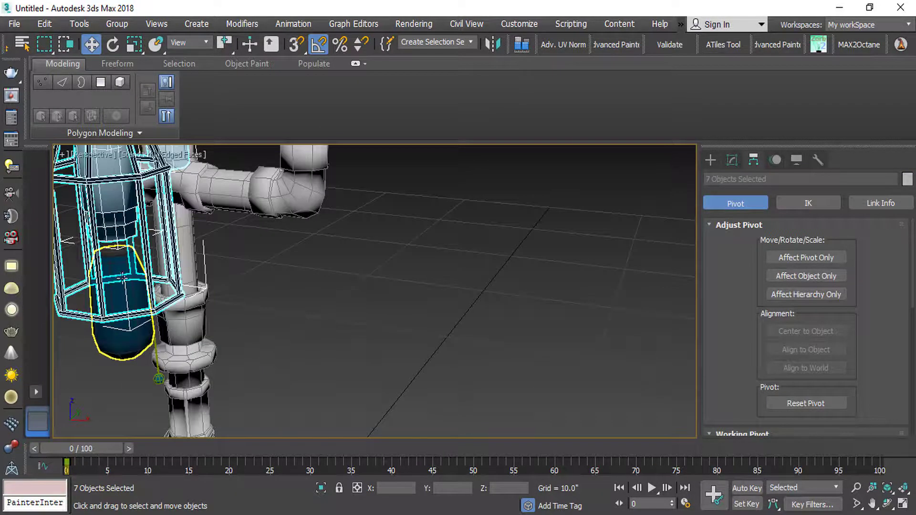
{"action": "scroll", "coordinate": [124, 286], "scroll_direction": "down", "scroll_amount": 8}
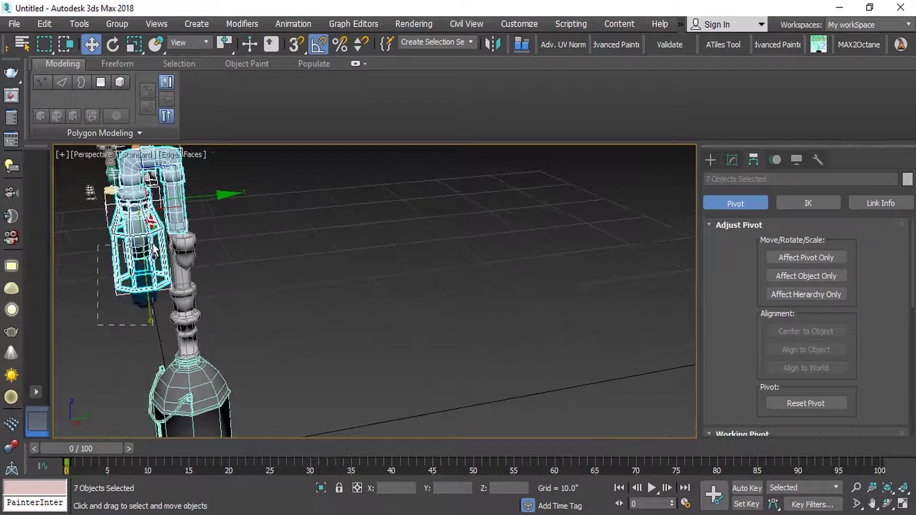
{"action": "middle_click_drag", "start_coordinate": [162, 270], "coordinate": [231, 263], "text": "alt"}
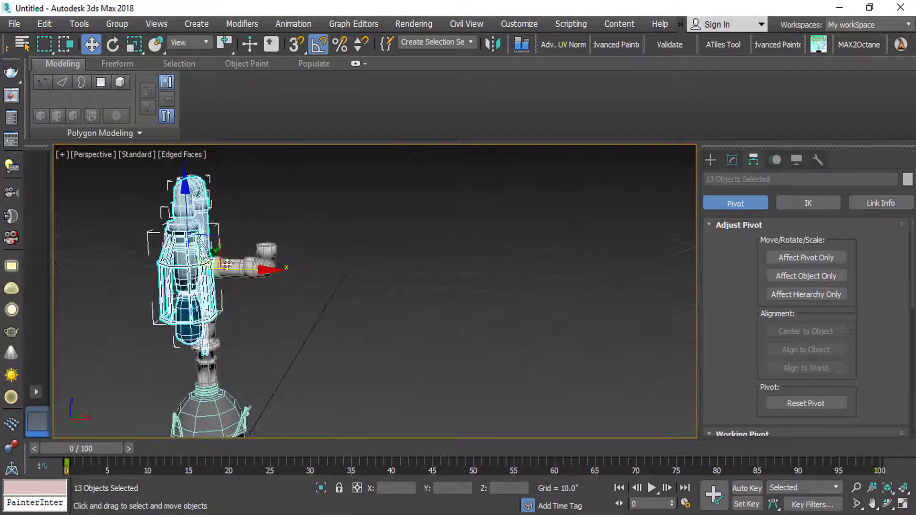
{"action": "mouse_move", "coordinate": [232, 271]}
{"action": "left_mouse_down", "text": "shift"}
{"action": "mouse_move", "coordinate": [348, 281]}
{"action": "mouse_move", "coordinate": [289, 271]}
{"action": "left_mouse_up", "text": "shift"}
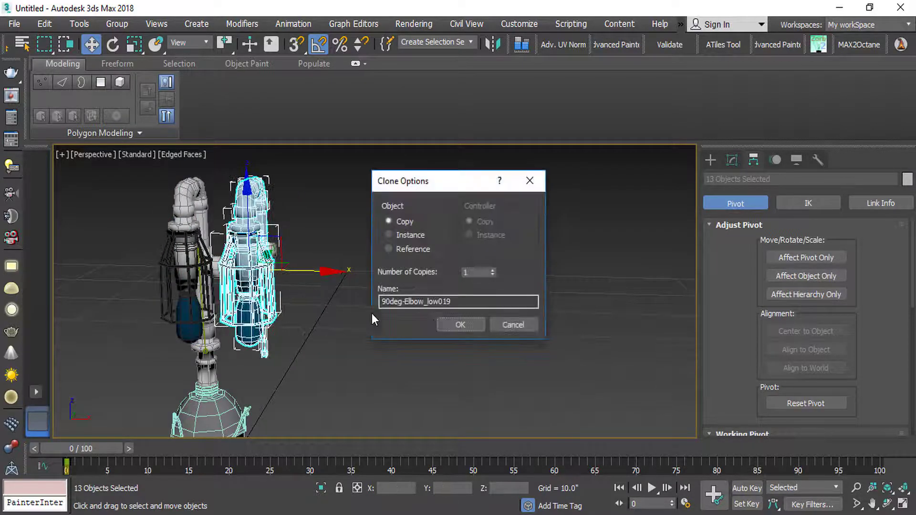
{"action": "left_click", "coordinate": [457, 329]}
Step: Line up the cloned lamp assembly horizontally with the side branch's upturned elbow and raise it along Z above the branch
{"action": "middle_click_drag", "start_coordinate": [257, 270], "coordinate": [195, 261], "text": "alt"}
{"action": "scroll", "coordinate": [272, 260], "scroll_direction": "up", "scroll_amount": 4}
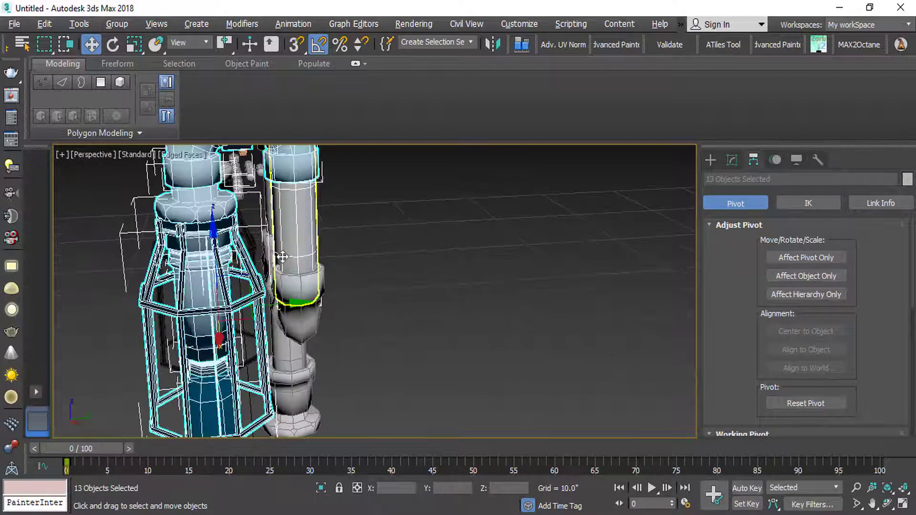
{"action": "mouse_move", "coordinate": [281, 260]}
{"action": "middle_mouse_down", "text": "alt"}
{"action": "mouse_move", "coordinate": [178, 272]}
{"action": "mouse_move", "coordinate": [259, 278]}
{"action": "middle_mouse_up", "text": "alt"}
{"action": "left_click_drag", "start_coordinate": [222, 302], "coordinate": [204, 305]}
{"action": "middle_click_drag", "start_coordinate": [352, 337], "coordinate": [250, 270], "text": "alt"}
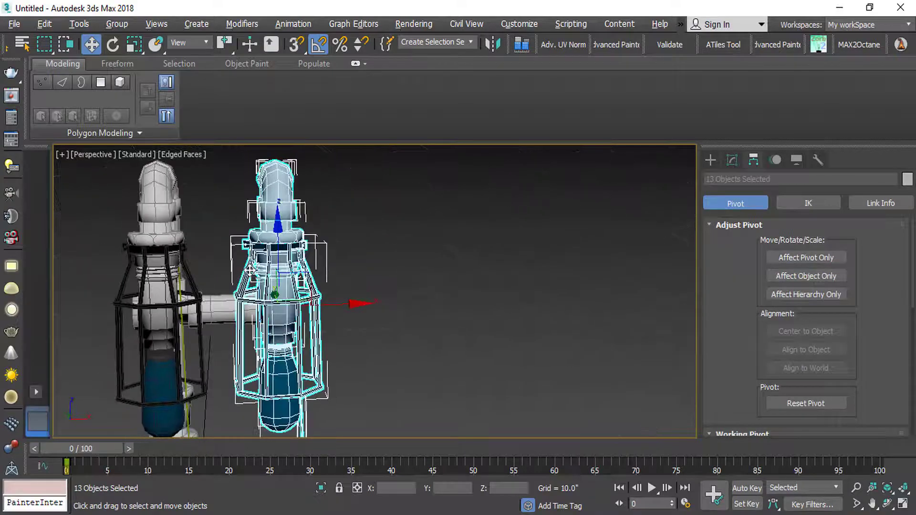
{"action": "mouse_move", "coordinate": [279, 235]}
{"action": "left_mouse_down"}
{"action": "mouse_move", "coordinate": [296, 130]}
{"action": "mouse_move", "coordinate": [296, 150]}
{"action": "left_mouse_up"}
Step: Clone the union_low fitting from the base fittings, placing one copy along the X axis
{"action": "mouse_move", "coordinate": [296, 150]}
{"action": "middle_mouse_down", "text": "alt"}
{"action": "mouse_move", "coordinate": [216, 293]}
{"action": "mouse_move", "coordinate": [216, 259]}
{"action": "mouse_move", "coordinate": [240, 272]}
{"action": "mouse_move", "coordinate": [198, 272]}
{"action": "mouse_move", "coordinate": [176, 241]}
{"action": "mouse_move", "coordinate": [358, 324]}
{"action": "mouse_move", "coordinate": [364, 317]}
{"action": "mouse_move", "coordinate": [158, 355]}
{"action": "mouse_move", "coordinate": [178, 374]}
{"action": "mouse_move", "coordinate": [515, 399]}
{"action": "mouse_move", "coordinate": [462, 372]}
{"action": "middle_mouse_up", "text": "alt"}
{"action": "scroll", "coordinate": [206, 257], "scroll_direction": "up", "scroll_amount": 10}
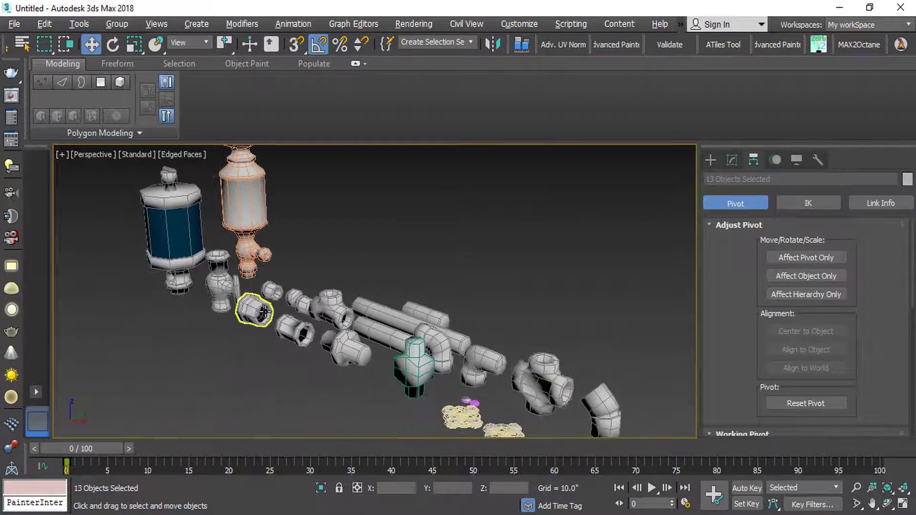
{"action": "middle_click_drag", "start_coordinate": [181, 327], "coordinate": [329, 308]}
{"action": "scroll", "coordinate": [329, 308], "scroll_direction": "down", "scroll_amount": 3}
{"action": "left_click", "coordinate": [317, 288]}
{"action": "scroll", "coordinate": [353, 347], "scroll_direction": "down", "scroll_amount": 3}
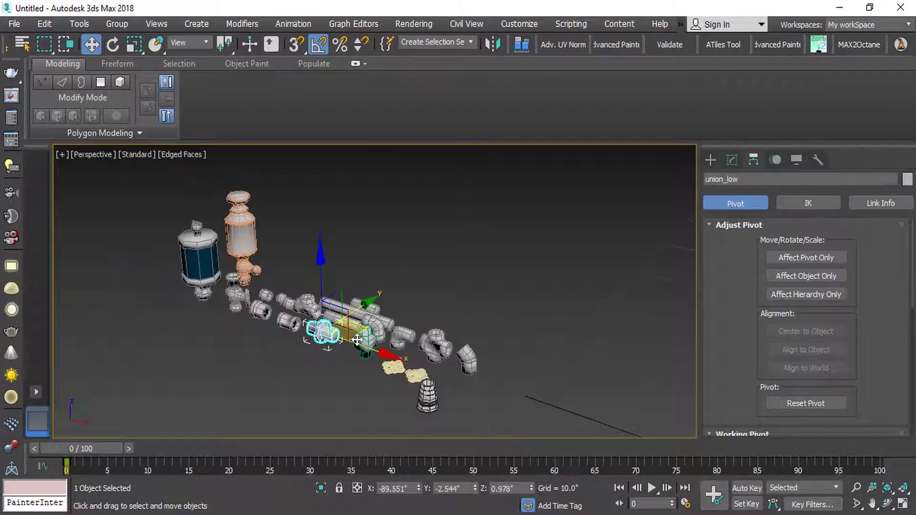
{"action": "left_click_drag", "start_coordinate": [380, 359], "coordinate": [543, 408], "text": "shift"}
{"action": "left_click", "coordinate": [462, 324]}
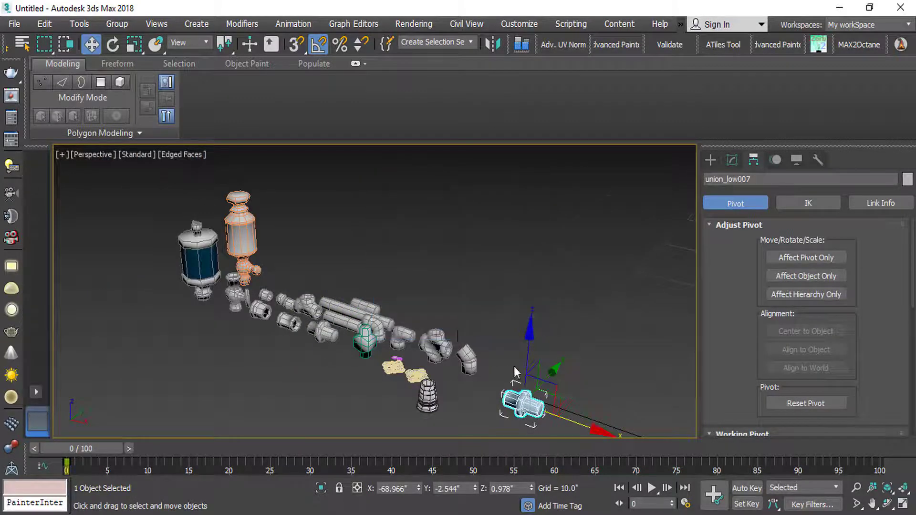
Step: Align the union copy to the side branch's upturned elbow, center to center in X, Y and Z position
{"action": "middle_click_drag", "start_coordinate": [513, 366], "coordinate": [282, 301]}
{"action": "scroll", "coordinate": [283, 301], "scroll_direction": "down", "scroll_amount": 4}
{"action": "middle_click_drag", "start_coordinate": [477, 318], "coordinate": [277, 292]}
{"action": "scroll", "coordinate": [412, 281], "scroll_direction": "up", "scroll_amount": 7}
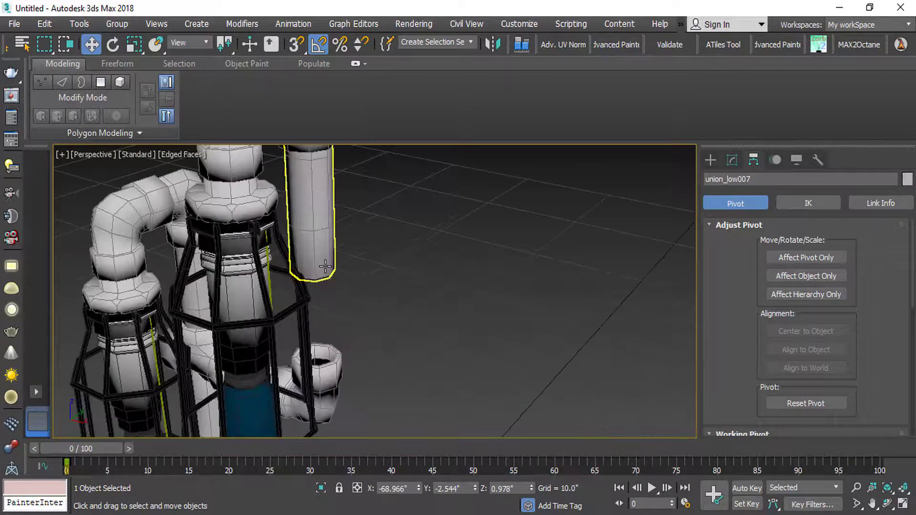
{"action": "key", "text": "alt+a"}
{"action": "left_click", "coordinate": [327, 353]}
{"action": "left_click", "coordinate": [462, 379]}
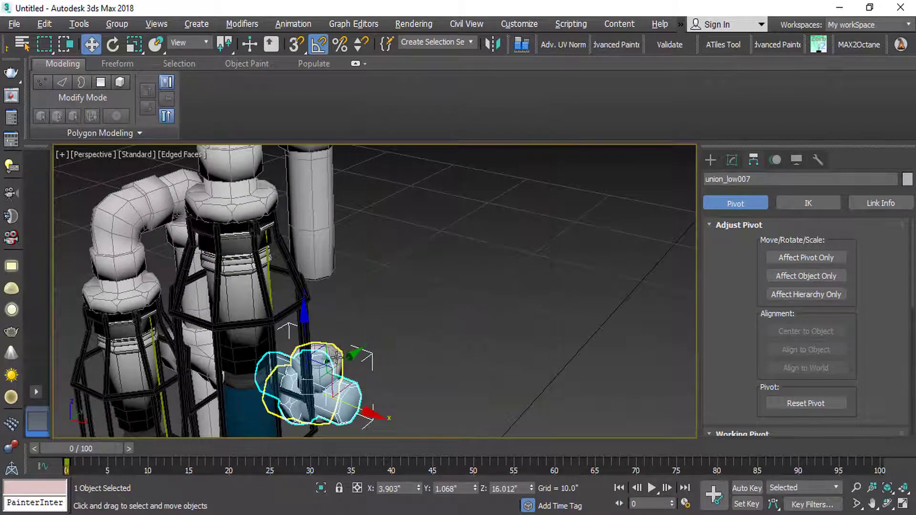
Step: Rotate the union 90° about Y to stand upright, raise it about 1.78", and shift it about 0.41" along X into the elbow's opening
{"action": "left_click_drag", "start_coordinate": [352, 373], "coordinate": [362, 423]}
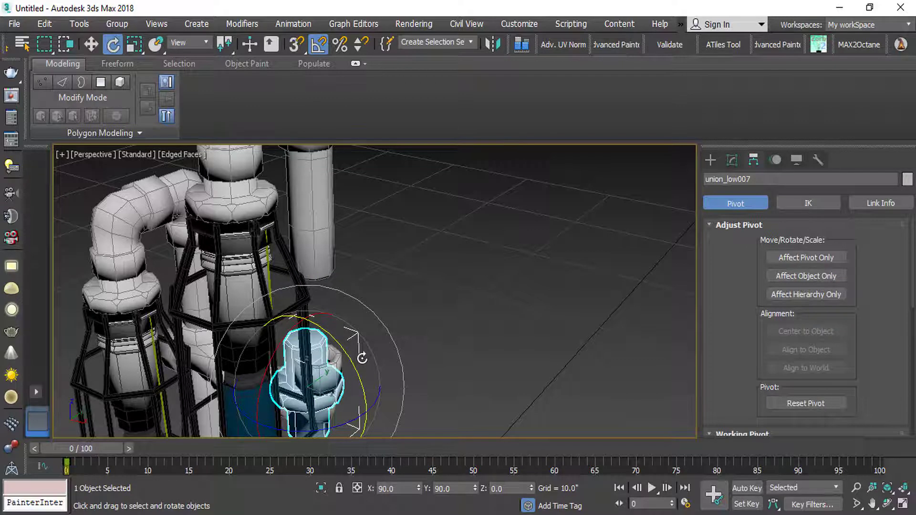
{"action": "left_click_drag", "start_coordinate": [308, 344], "coordinate": [316, 276]}
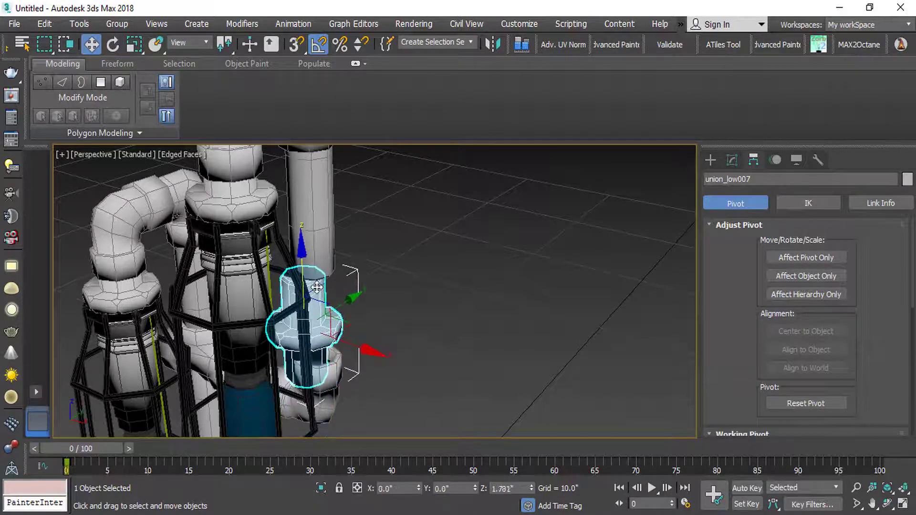
{"action": "middle_click_drag", "start_coordinate": [317, 287], "coordinate": [346, 342], "text": "alt"}
{"action": "left_click_drag", "start_coordinate": [337, 335], "coordinate": [342, 344]}
{"action": "scroll", "coordinate": [342, 342], "scroll_direction": "down", "scroll_amount": 3}
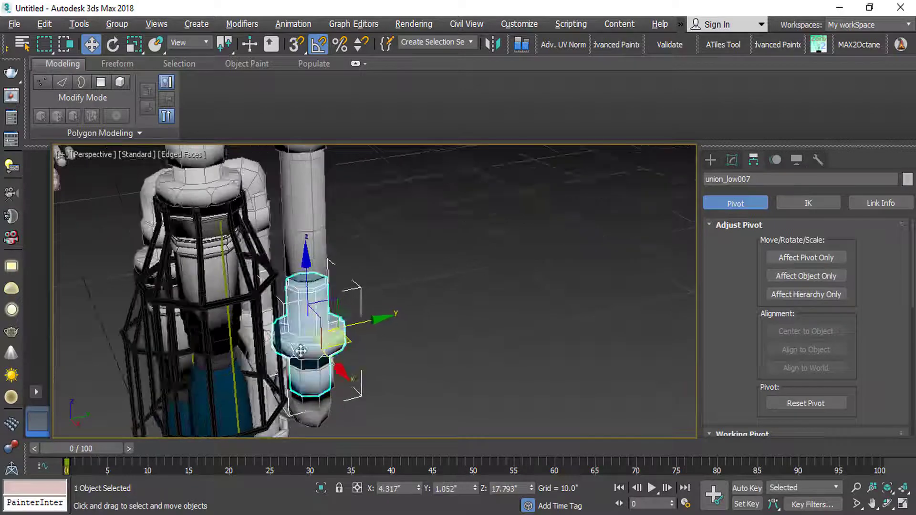
Step: Clone the coupling01_low fitting from the base fittings, placing one copy along the X axis
{"action": "scroll", "coordinate": [350, 379], "scroll_direction": "down", "scroll_amount": 3}
{"action": "middle_click_drag", "start_coordinate": [351, 379], "coordinate": [186, 396], "text": "alt"}
{"action": "scroll", "coordinate": [186, 397], "scroll_direction": "up", "scroll_amount": 5}
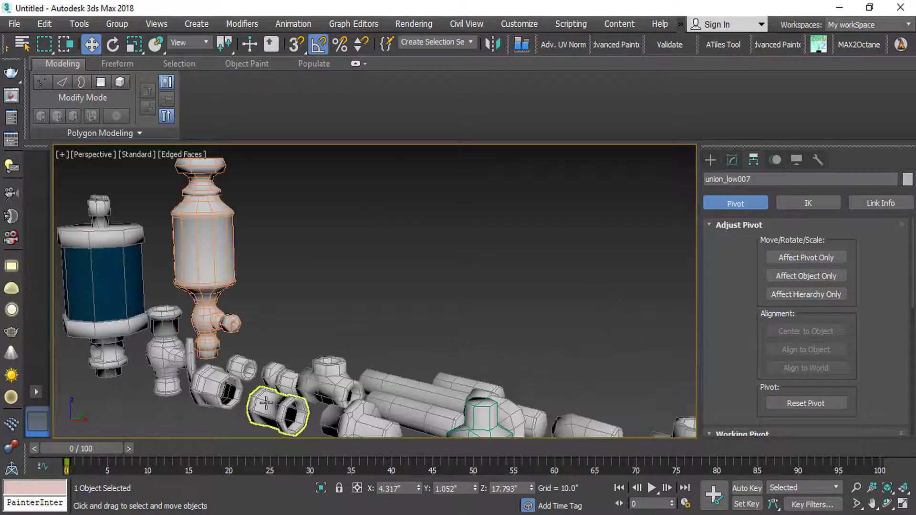
{"action": "scroll", "coordinate": [267, 357], "scroll_direction": "down", "scroll_amount": 1}
{"action": "left_click", "coordinate": [281, 355]}
{"action": "scroll", "coordinate": [292, 343], "scroll_direction": "down", "scroll_amount": 5}
{"action": "mouse_move", "coordinate": [292, 342]}
{"action": "left_mouse_down", "text": "shift"}
{"action": "mouse_move", "coordinate": [364, 374]}
{"action": "mouse_move", "coordinate": [496, 376]}
{"action": "left_mouse_up", "text": "shift"}
{"action": "left_click", "coordinate": [461, 323]}
Step: Align the coupling copy to the upright union, center to center in X, Y and Z position
{"action": "middle_click_drag", "start_coordinate": [462, 323], "coordinate": [293, 327]}
{"action": "scroll", "coordinate": [353, 327], "scroll_direction": "down", "scroll_amount": 3}
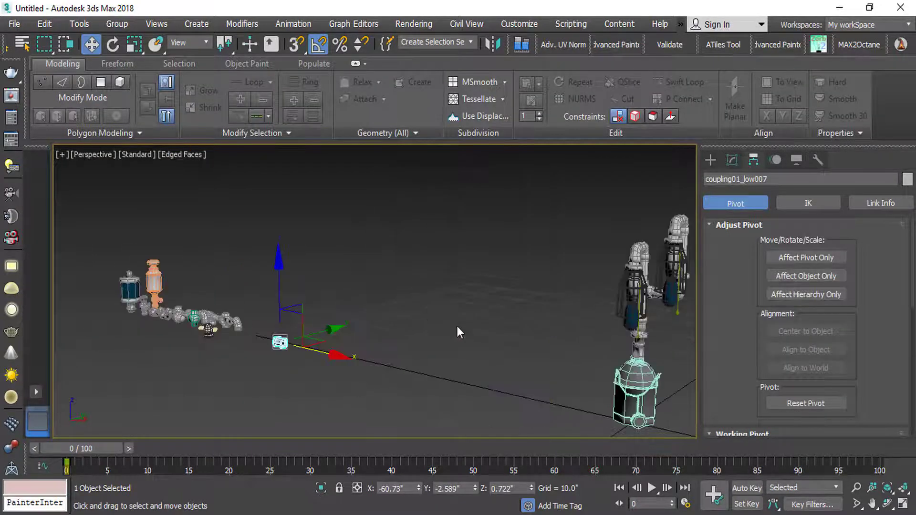
{"action": "middle_click_drag", "start_coordinate": [637, 329], "coordinate": [434, 324]}
{"action": "scroll", "coordinate": [365, 314], "scroll_direction": "up", "scroll_amount": 9}
{"action": "scroll", "coordinate": [316, 313], "scroll_direction": "down", "scroll_amount": 7}
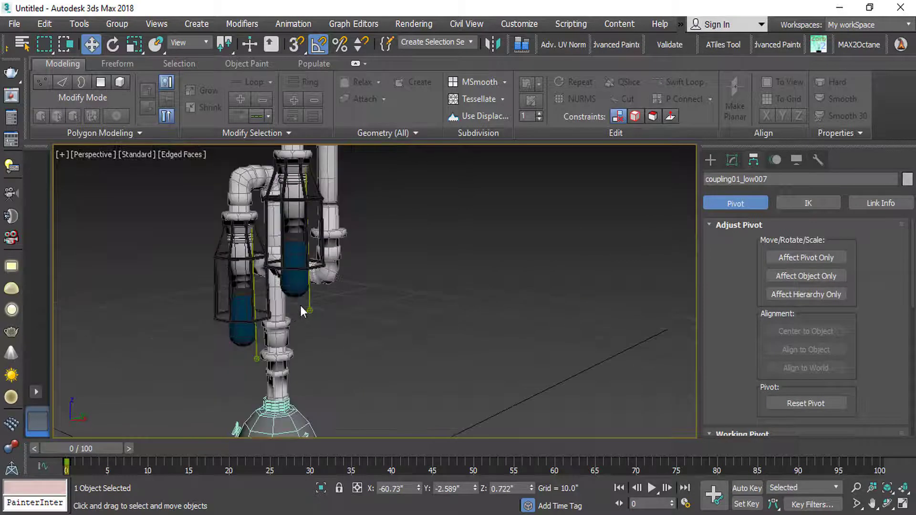
{"action": "left_click", "coordinate": [285, 271]}
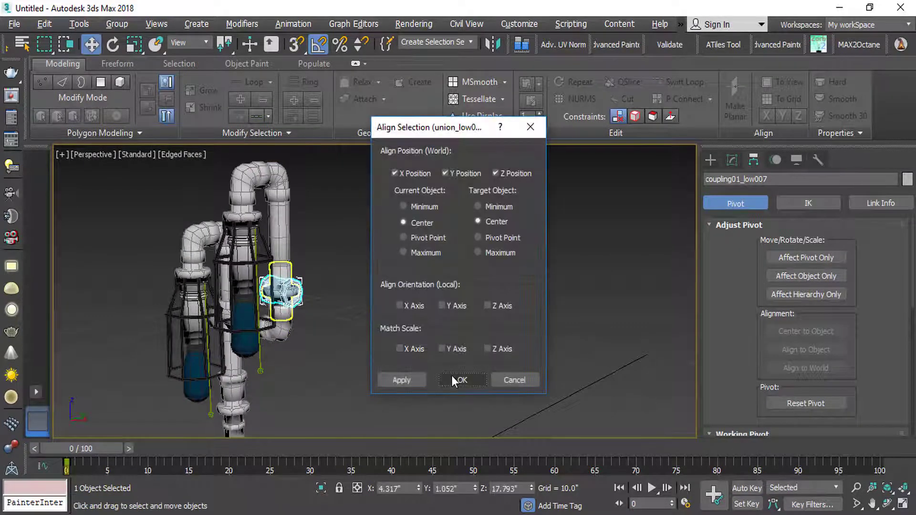
{"action": "left_click", "coordinate": [459, 378]}
Step: Rotate the coupling 90° about Y to stand upright and raise it about 1.77" onto the union's upper end
{"action": "scroll", "coordinate": [329, 276], "scroll_direction": "up", "scroll_amount": 6}
{"action": "key", "text": "e"}
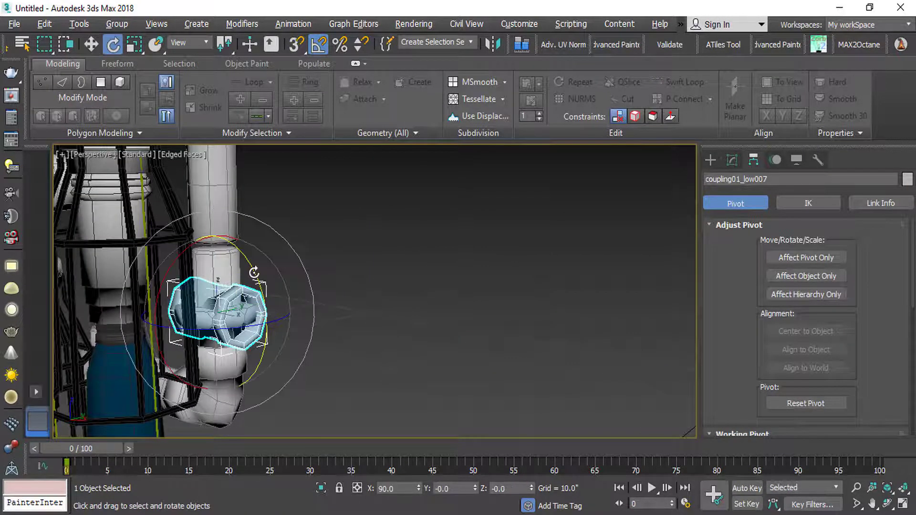
{"action": "left_click_drag", "start_coordinate": [253, 272], "coordinate": [256, 298]}
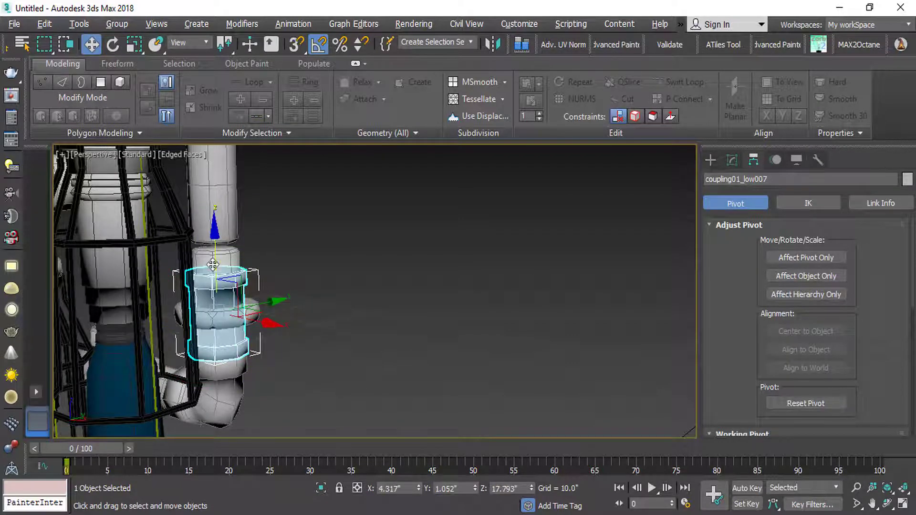
{"action": "left_click_drag", "start_coordinate": [216, 247], "coordinate": [237, 176]}
{"action": "scroll", "coordinate": [251, 221], "scroll_direction": "down", "scroll_amount": 4}
{"action": "middle_click_drag", "start_coordinate": [250, 226], "coordinate": [327, 323], "text": "alt"}
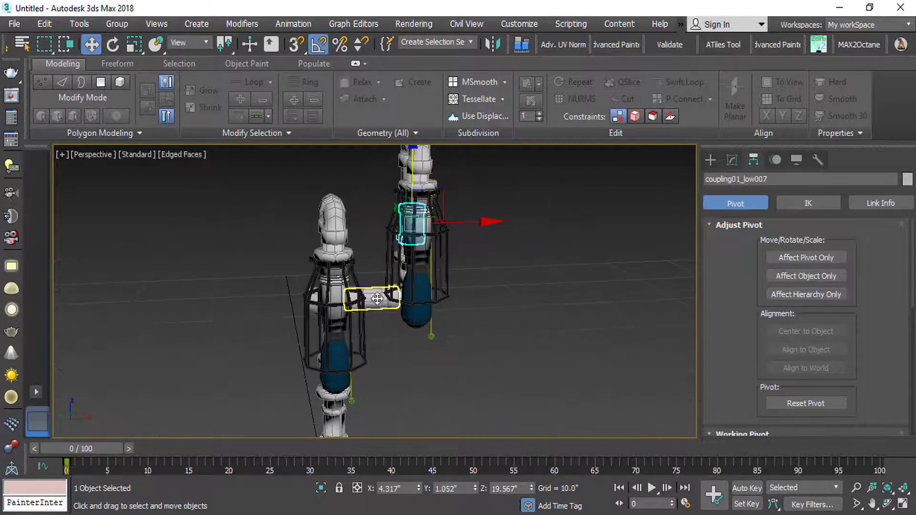
Step: Clone the side branch's short pipe about 4.34" back along X to the opposite side of the lamp's tee
{"action": "left_click", "coordinate": [376, 298]}
{"action": "middle_click_drag", "start_coordinate": [376, 299], "coordinate": [432, 345]}
{"action": "scroll", "coordinate": [432, 344], "scroll_direction": "up", "scroll_amount": 2}
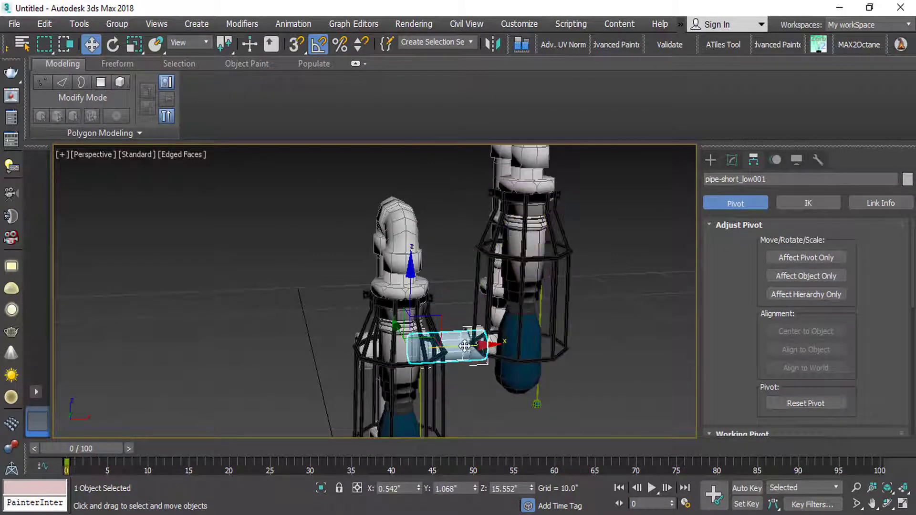
{"action": "left_click_drag", "start_coordinate": [464, 345], "coordinate": [337, 353], "text": "shift"}
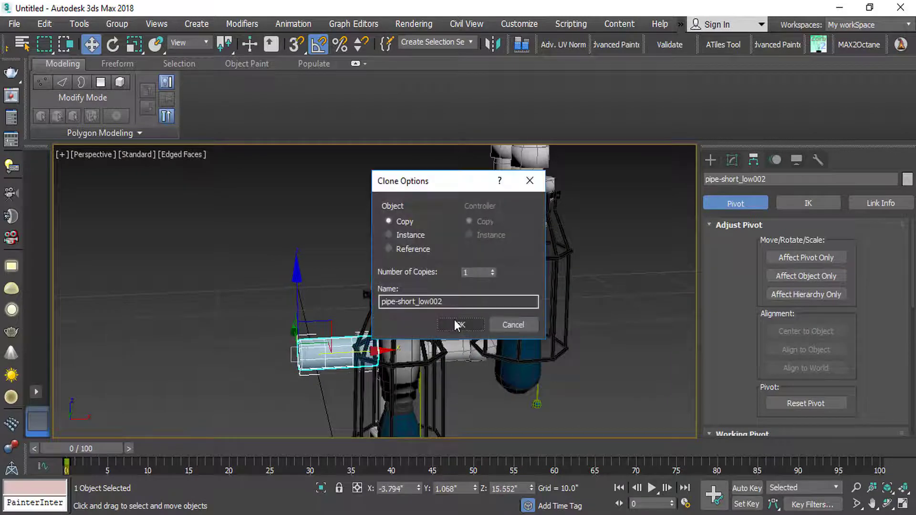
{"action": "left_click", "coordinate": [456, 323]}
Step: Clone the lamp's tee about 4.58" back along X onto the new short pipe's free end
{"action": "mouse_move", "coordinate": [374, 351]}
{"action": "middle_mouse_down", "text": "alt"}
{"action": "mouse_move", "coordinate": [392, 362]}
{"action": "mouse_move", "coordinate": [363, 359]}
{"action": "mouse_move", "coordinate": [420, 329]}
{"action": "mouse_move", "coordinate": [410, 313]}
{"action": "middle_mouse_up", "text": "alt"}
{"action": "left_click", "coordinate": [420, 302]}
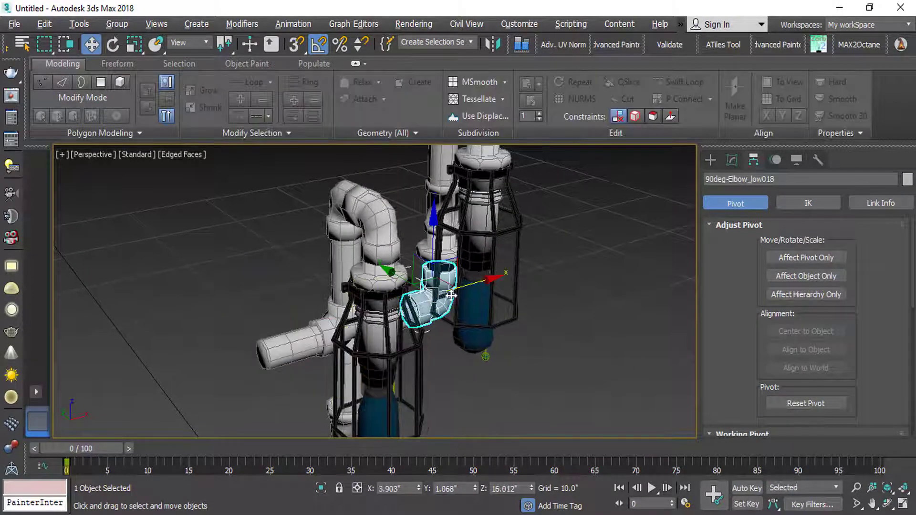
{"action": "left_click", "coordinate": [342, 311]}
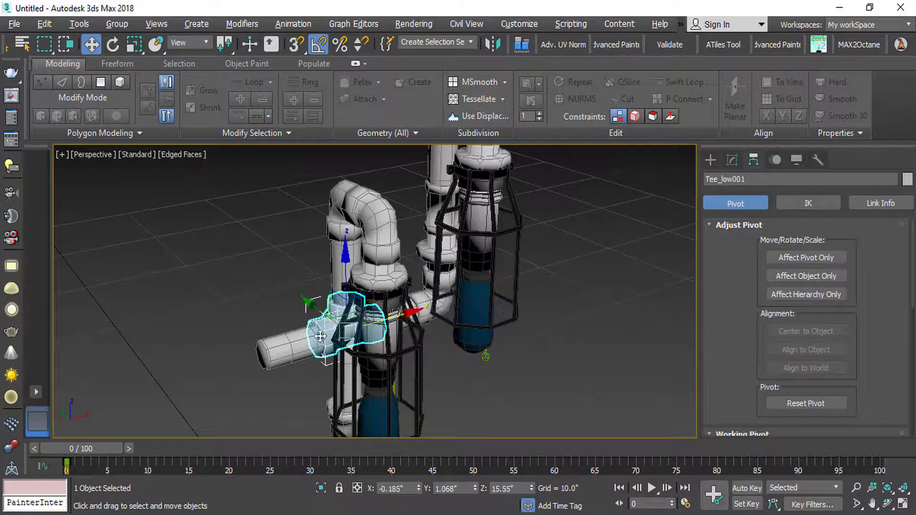
{"action": "middle_click_drag", "start_coordinate": [342, 311], "coordinate": [376, 312], "text": "alt"}
{"action": "left_click_drag", "start_coordinate": [432, 297], "coordinate": [330, 310], "text": "shift"}
{"action": "left_click", "coordinate": [460, 324]}
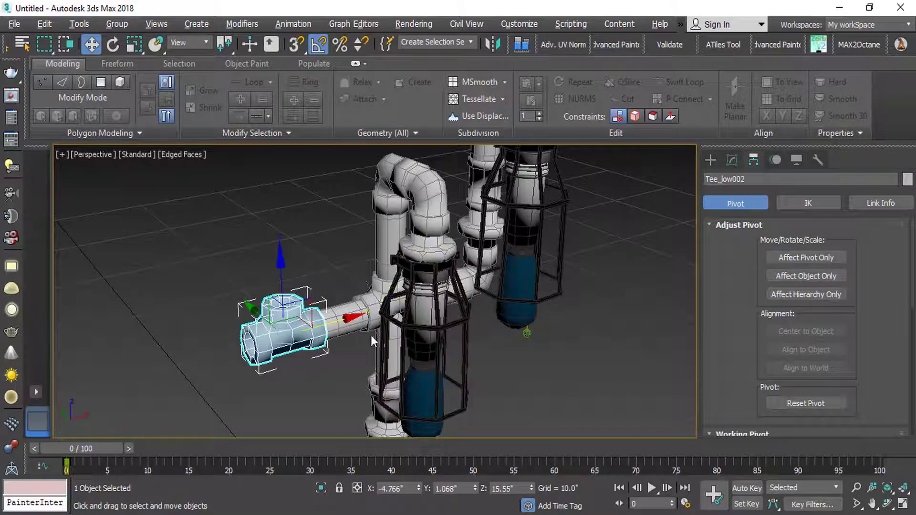
Step: Rotate the cloned tee 90° about Y so its through-run is vertical and its side opening faces the short pipe
{"action": "left_click_drag", "start_coordinate": [224, 309], "coordinate": [248, 266]}
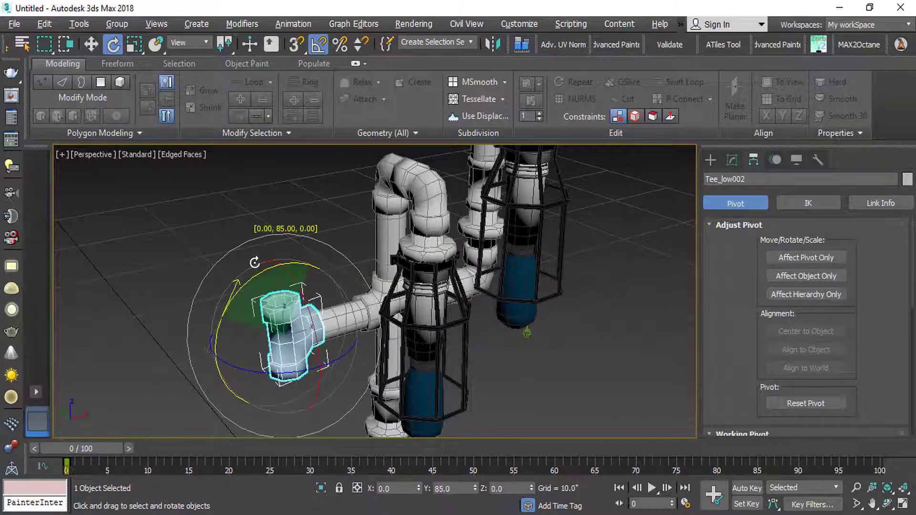
{"action": "scroll", "coordinate": [353, 346], "scroll_direction": "up", "scroll_amount": 3}
{"action": "middle_click_drag", "start_coordinate": [353, 346], "coordinate": [309, 329], "text": "alt"}
{"action": "middle_click_drag", "start_coordinate": [574, 295], "coordinate": [514, 282]}
{"action": "scroll", "coordinate": [491, 307], "scroll_direction": "down", "scroll_amount": 3}
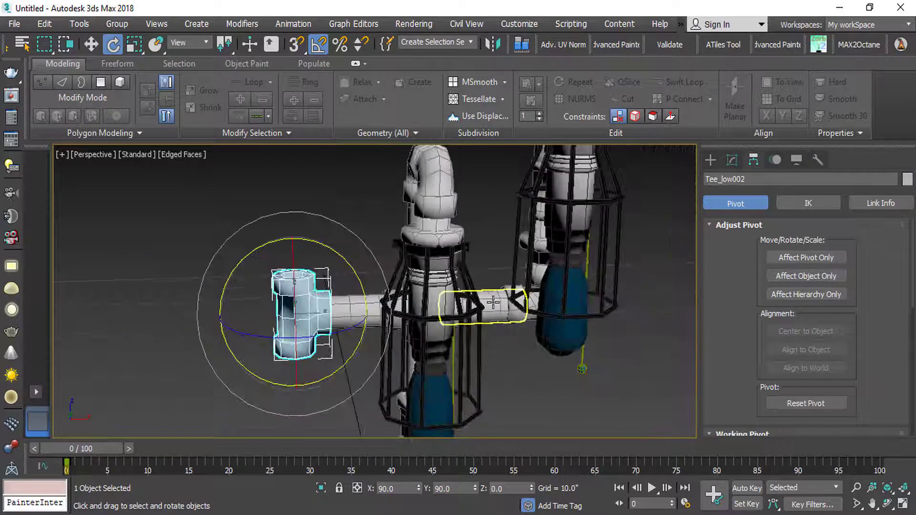
Step: Clone the short pipe beside the end tee by rotating a copy about Y into a vertical position
{"action": "left_click", "coordinate": [362, 210]}
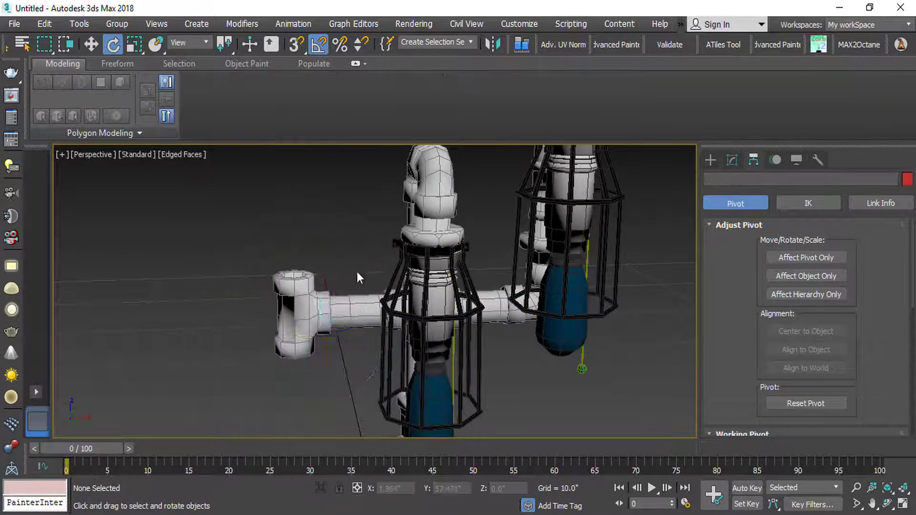
{"action": "left_click", "coordinate": [384, 316]}
{"action": "left_click_drag", "start_coordinate": [374, 272], "coordinate": [371, 343], "text": "shift"}
{"action": "left_click", "coordinate": [462, 322]}
Step: Align the vertical short pipe copy to the end tee, center to center
{"action": "key", "text": "w"}
{"action": "key", "text": "alt+a"}
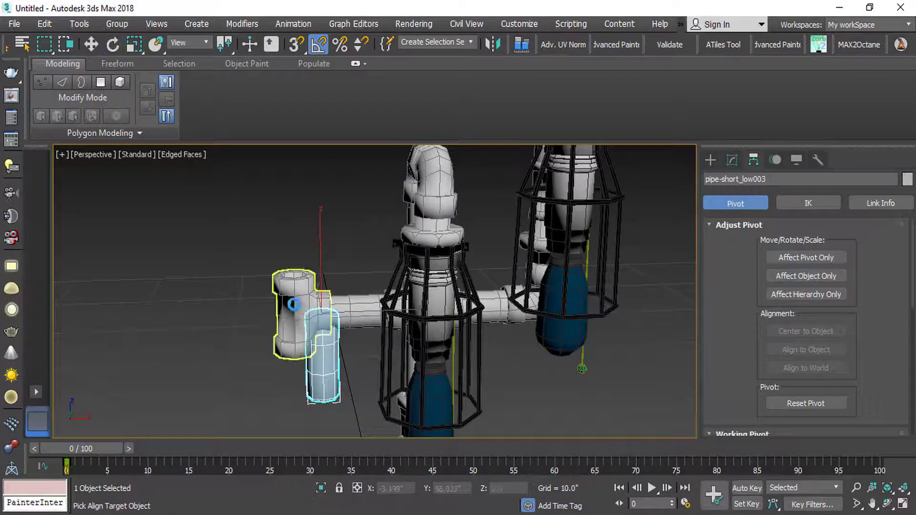
{"action": "left_click", "coordinate": [293, 298]}
{"action": "left_click", "coordinate": [460, 381]}
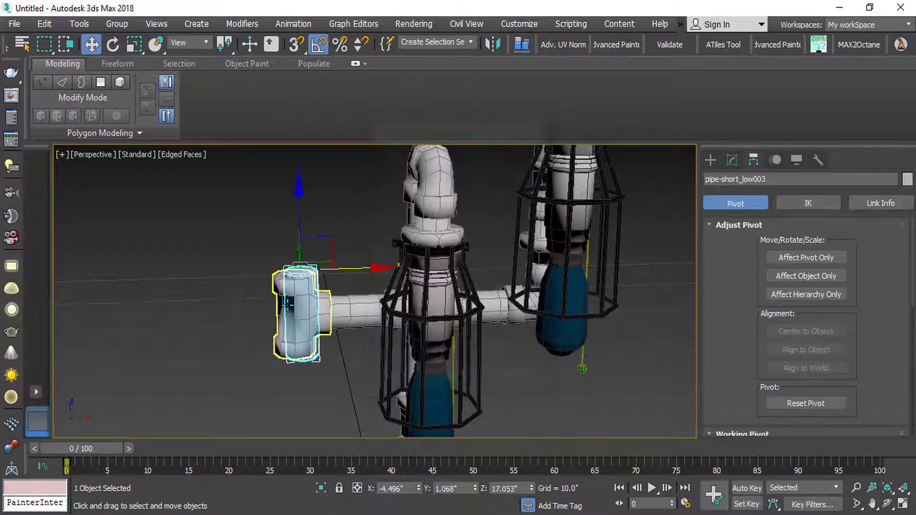
{"action": "scroll", "coordinate": [299, 300], "scroll_direction": "up", "scroll_amount": 3}
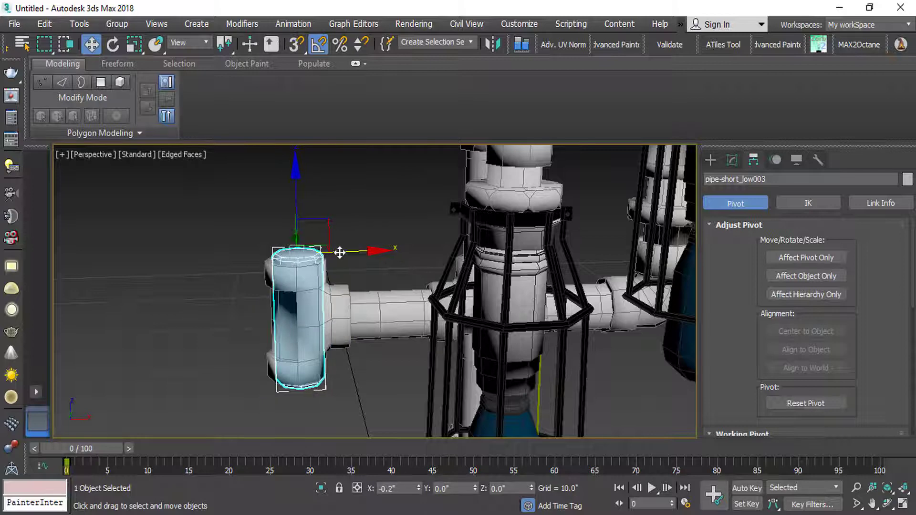
Step: Lower the vertical short pipe to Z about 14.73" so it extends from the end tee's lower opening
{"action": "left_click_drag", "start_coordinate": [340, 252], "coordinate": [339, 252]}
{"action": "scroll", "coordinate": [302, 262], "scroll_direction": "down", "scroll_amount": 2}
{"action": "middle_click_drag", "start_coordinate": [298, 256], "coordinate": [307, 241]}
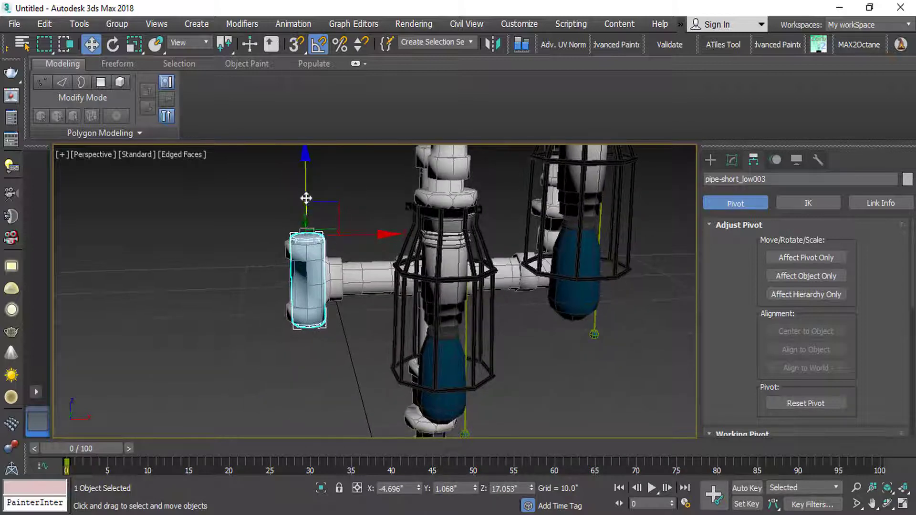
{"action": "middle_click_drag", "start_coordinate": [301, 268], "coordinate": [318, 299], "text": "alt"}
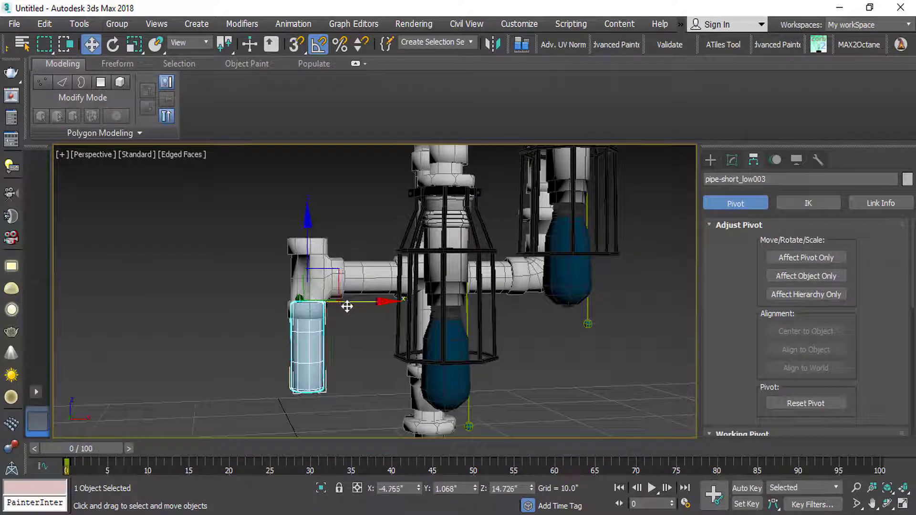
Step: Clone the rear branch's coupling about 10.1" back along X, beside the end tee
{"action": "middle_click_drag", "start_coordinate": [493, 276], "coordinate": [467, 236], "text": "alt"}
{"action": "left_click", "coordinate": [465, 234]}
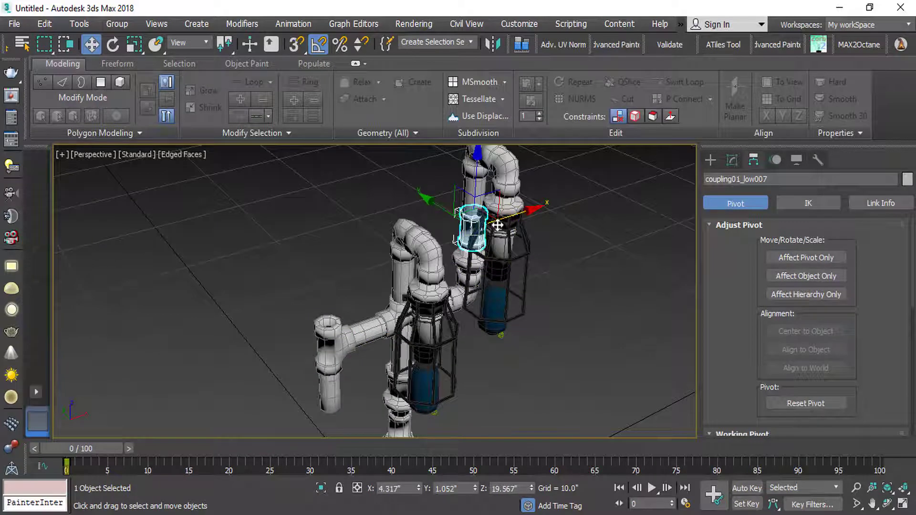
{"action": "left_click_drag", "start_coordinate": [337, 256], "coordinate": [334, 258], "text": "shift"}
{"action": "left_click", "coordinate": [462, 323]}
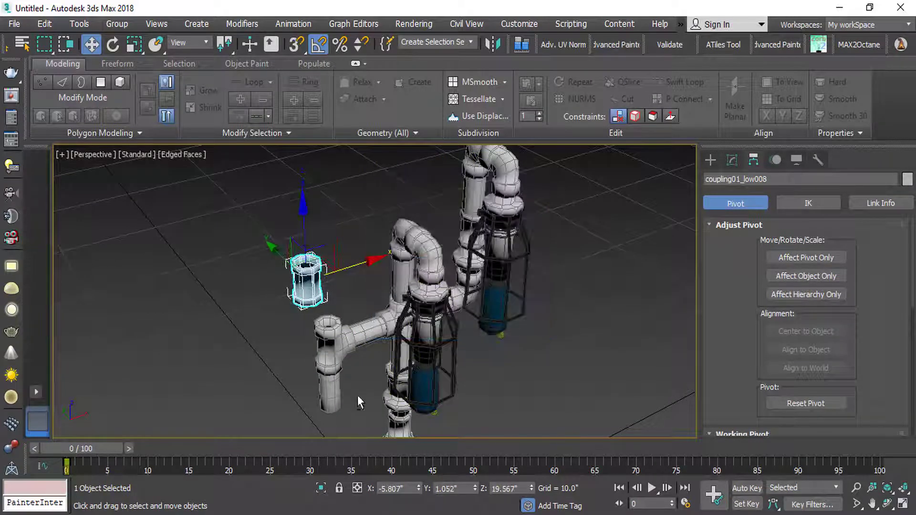
Step: Align the coupling copy center to center with the vertical short pipe and lower it to the pipe's lower end, Z about 11.56"
{"action": "left_click", "coordinate": [329, 400]}
{"action": "left_click", "coordinate": [461, 381]}
{"action": "middle_click_drag", "start_coordinate": [425, 392], "coordinate": [381, 348], "text": "alt"}
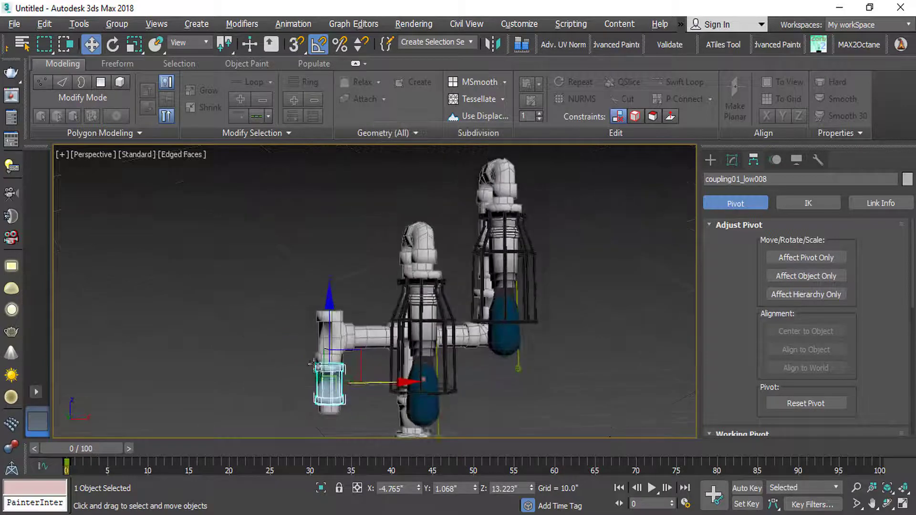
{"action": "middle_click_drag", "start_coordinate": [336, 387], "coordinate": [332, 328]}
{"action": "scroll", "coordinate": [331, 328], "scroll_direction": "up", "scroll_amount": 3}
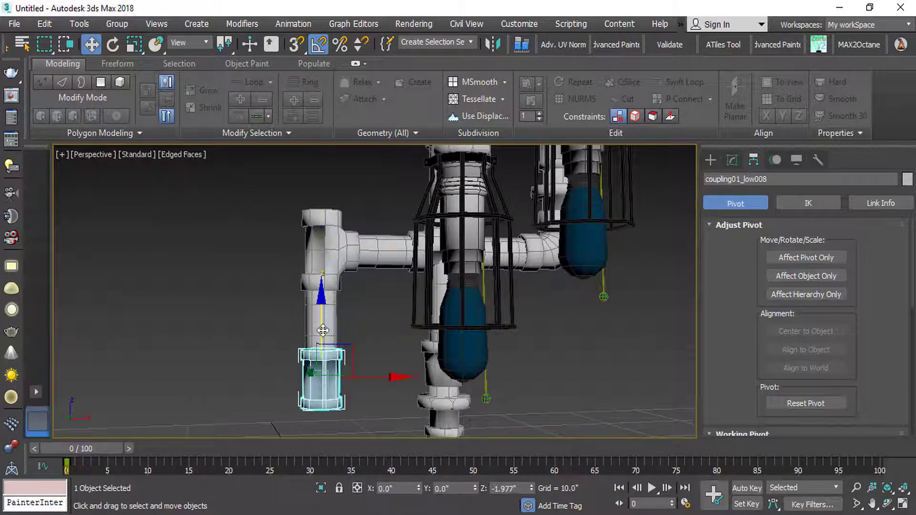
Step: Select the rear lamp head's cage, bulb and fittings without the elbow and clone them along X toward the new side branch
{"action": "scroll", "coordinate": [447, 267], "scroll_direction": "down", "scroll_amount": 4}
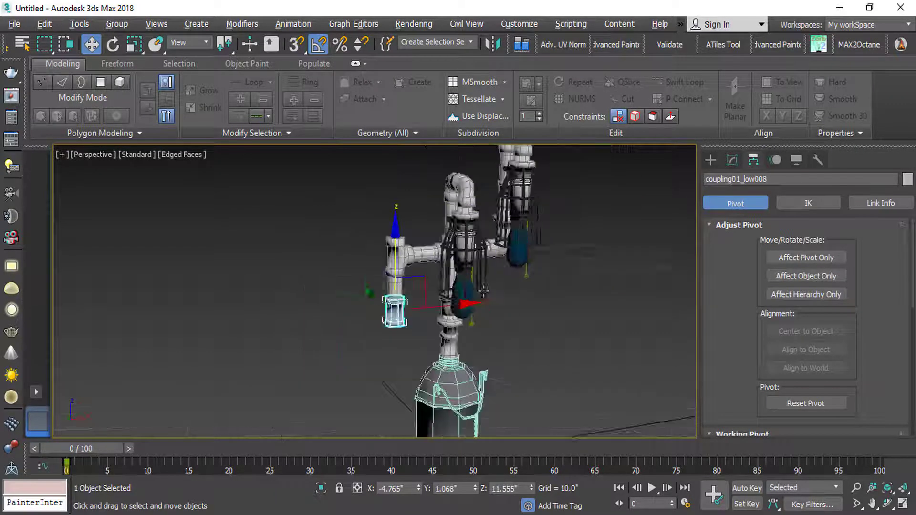
{"action": "middle_click_drag", "start_coordinate": [448, 282], "coordinate": [535, 305], "text": "alt"}
{"action": "middle_click_drag", "start_coordinate": [499, 234], "coordinate": [505, 341]}
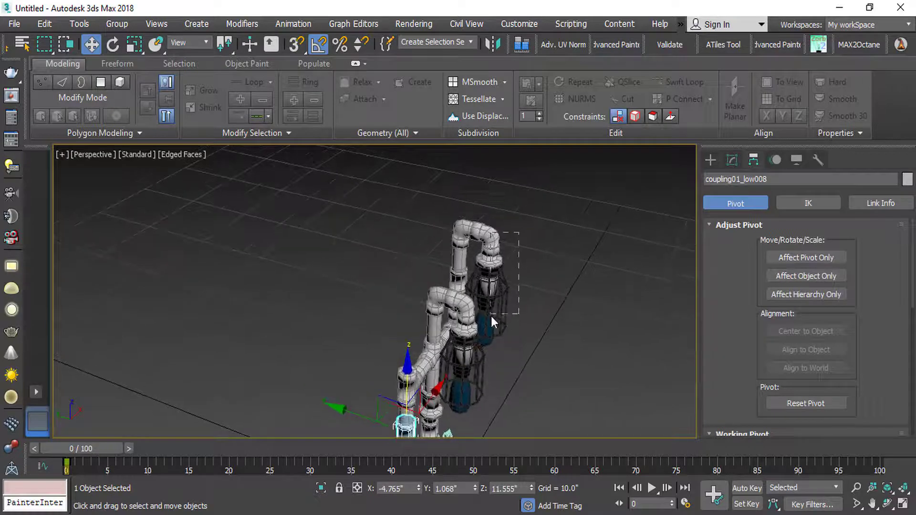
{"action": "left_click_drag", "start_coordinate": [489, 320], "coordinate": [489, 319]}
{"action": "scroll", "coordinate": [493, 274], "scroll_direction": "up", "scroll_amount": 4}
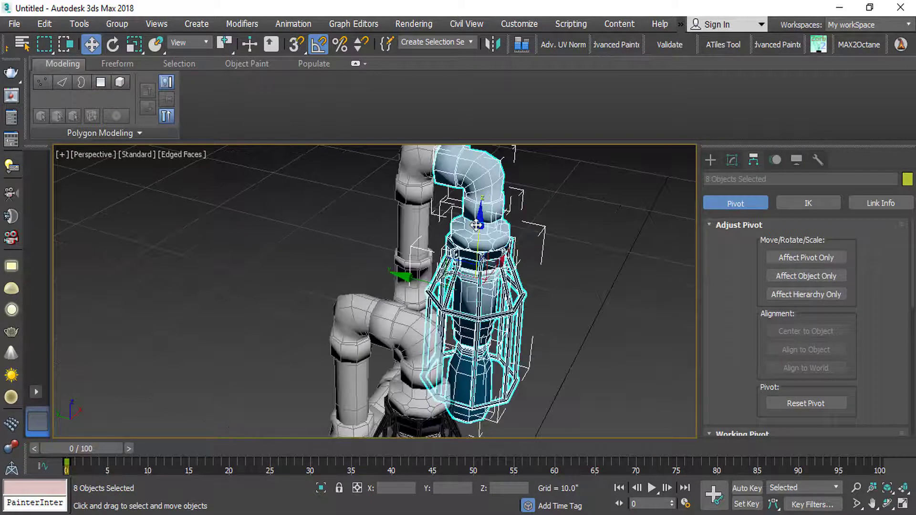
{"action": "middle_click_drag", "start_coordinate": [477, 239], "coordinate": [506, 219]}
{"action": "scroll", "coordinate": [482, 300], "scroll_direction": "down", "scroll_amount": 4}
{"action": "left_click_drag", "start_coordinate": [525, 237], "coordinate": [407, 239], "text": "shift"}
{"action": "left_click", "coordinate": [462, 323]}
Step: Move the cloned lamp head along Y to line it up with the new branch's lower coupling
{"action": "scroll", "coordinate": [352, 271], "scroll_direction": "up", "scroll_amount": 2}
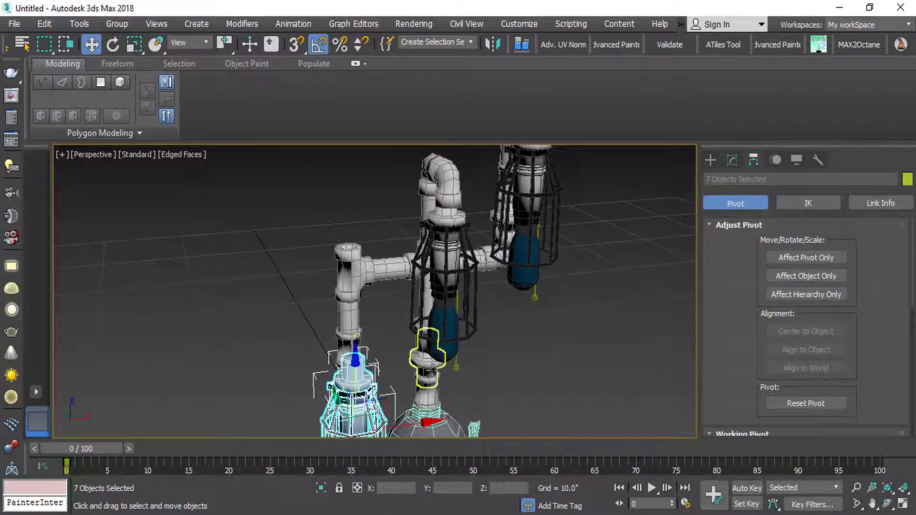
{"action": "middle_click_drag", "start_coordinate": [380, 413], "coordinate": [403, 301]}
{"action": "scroll", "coordinate": [401, 303], "scroll_direction": "up", "scroll_amount": 3}
{"action": "middle_click_drag", "start_coordinate": [310, 253], "coordinate": [365, 280], "text": "alt"}
{"action": "scroll", "coordinate": [365, 280], "scroll_direction": "up", "scroll_amount": 3}
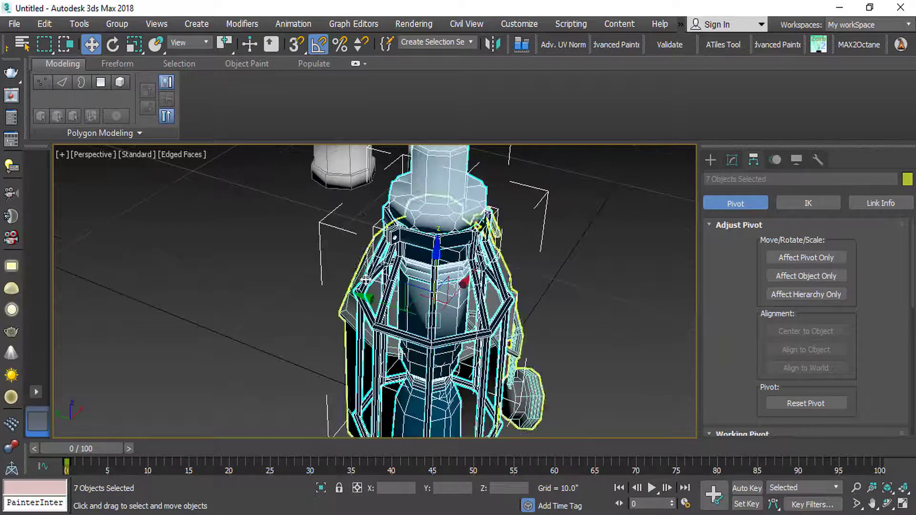
{"action": "left_click_drag", "start_coordinate": [385, 306], "coordinate": [294, 273]}
{"action": "middle_click_drag", "start_coordinate": [295, 272], "coordinate": [244, 244], "text": "alt"}
{"action": "scroll", "coordinate": [351, 273], "scroll_direction": "up", "scroll_amount": 3}
{"action": "scroll", "coordinate": [351, 274], "scroll_direction": "down", "scroll_amount": 6}
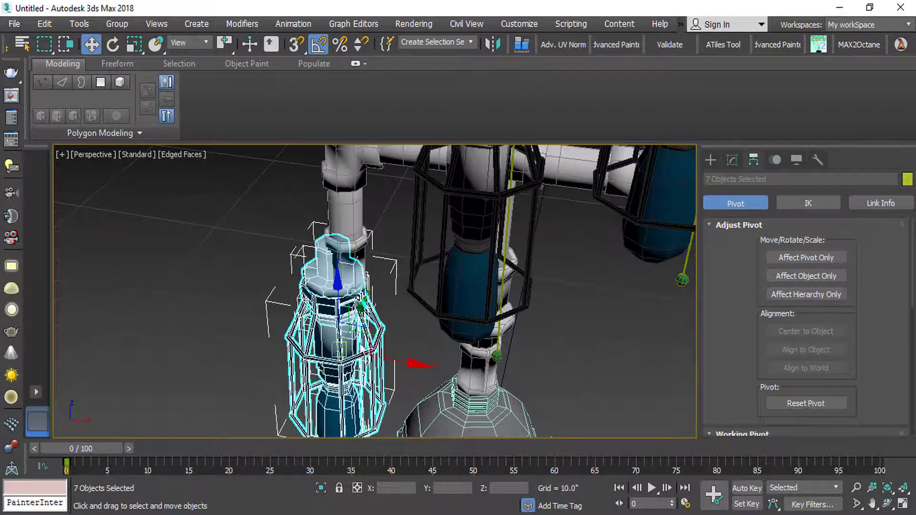
Step: Adjust the cloned lamp head along X and Z so it sits directly under the coupling, then deselect it
{"action": "left_click_drag", "start_coordinate": [373, 335], "coordinate": [387, 341]}
{"action": "middle_click_drag", "start_coordinate": [386, 340], "coordinate": [350, 317], "text": "alt"}
{"action": "scroll", "coordinate": [349, 318], "scroll_direction": "up", "scroll_amount": 3}
{"action": "left_click_drag", "start_coordinate": [354, 316], "coordinate": [353, 347]}
{"action": "middle_click_drag", "start_coordinate": [370, 309], "coordinate": [288, 285], "text": "alt"}
{"action": "scroll", "coordinate": [287, 285], "scroll_direction": "down", "scroll_amount": 5}
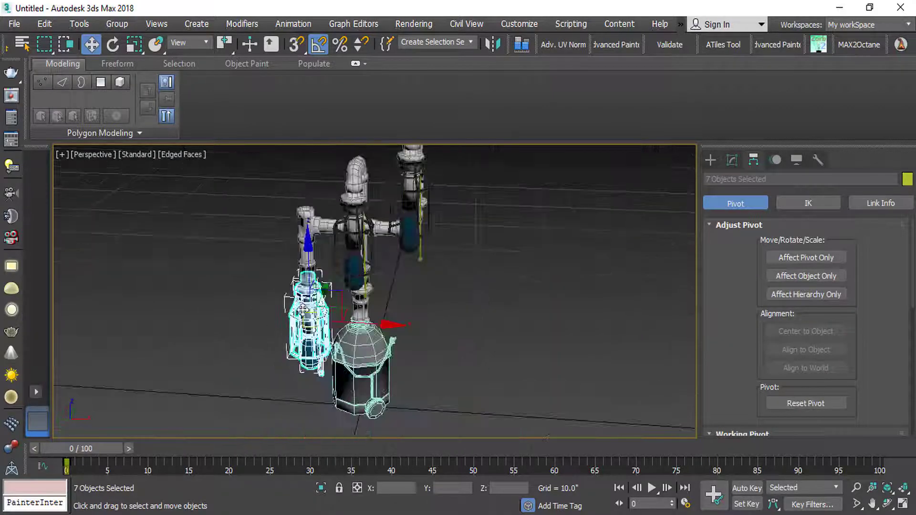
{"action": "mouse_move", "coordinate": [430, 352]}
{"action": "middle_mouse_down", "text": "alt"}
{"action": "mouse_move", "coordinate": [386, 368]}
{"action": "mouse_move", "coordinate": [451, 354]}
{"action": "mouse_move", "coordinate": [443, 346]}
{"action": "middle_mouse_up", "text": "alt"}
{"action": "scroll", "coordinate": [309, 257], "scroll_direction": "up", "scroll_amount": 3}
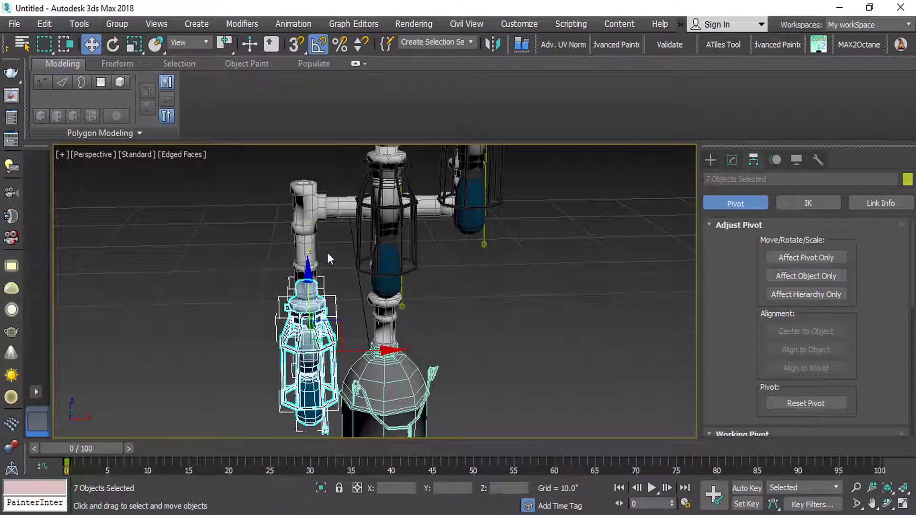
{"action": "middle_click_drag", "start_coordinate": [327, 258], "coordinate": [312, 281], "text": "alt"}
{"action": "left_click", "coordinate": [536, 370]}
Step: Examine the row of spare fittings and the end tee's open top for a suitable part to add
{"action": "scroll", "coordinate": [348, 258], "scroll_direction": "down", "scroll_amount": 3}
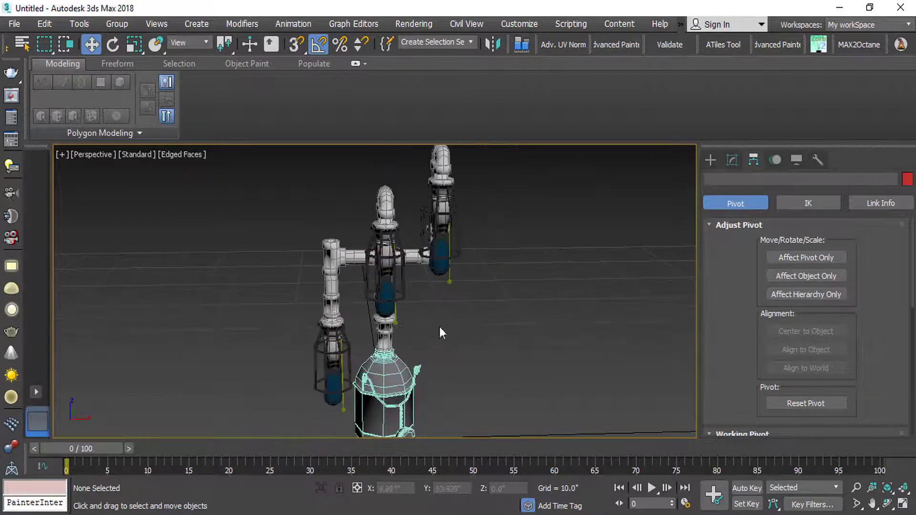
{"action": "middle_click_drag", "start_coordinate": [439, 327], "coordinate": [483, 311]}
{"action": "scroll", "coordinate": [349, 304], "scroll_direction": "down", "scroll_amount": 6}
{"action": "middle_click_drag", "start_coordinate": [304, 298], "coordinate": [379, 281]}
{"action": "scroll", "coordinate": [328, 371], "scroll_direction": "up", "scroll_amount": 5}
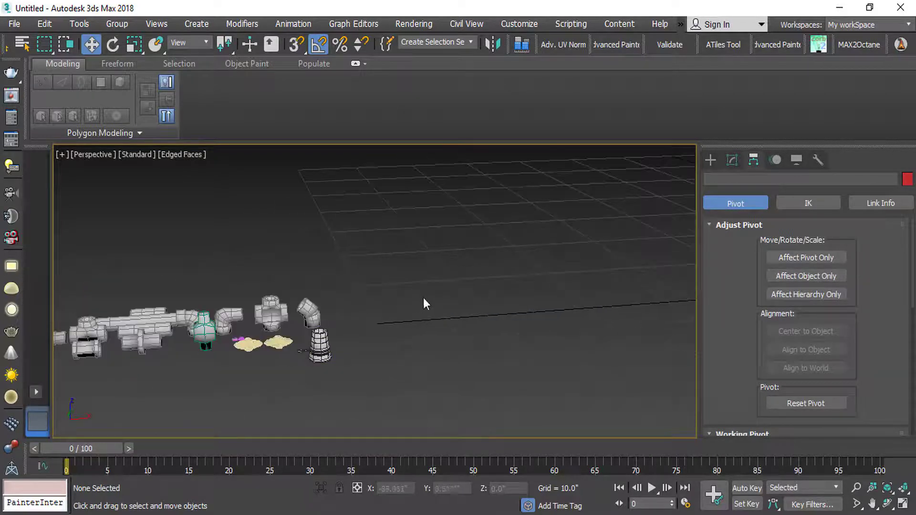
{"action": "scroll", "coordinate": [424, 298], "scroll_direction": "down", "scroll_amount": 5}
{"action": "middle_click_drag", "start_coordinate": [498, 293], "coordinate": [396, 320]}
{"action": "scroll", "coordinate": [505, 271], "scroll_direction": "up", "scroll_amount": 4}
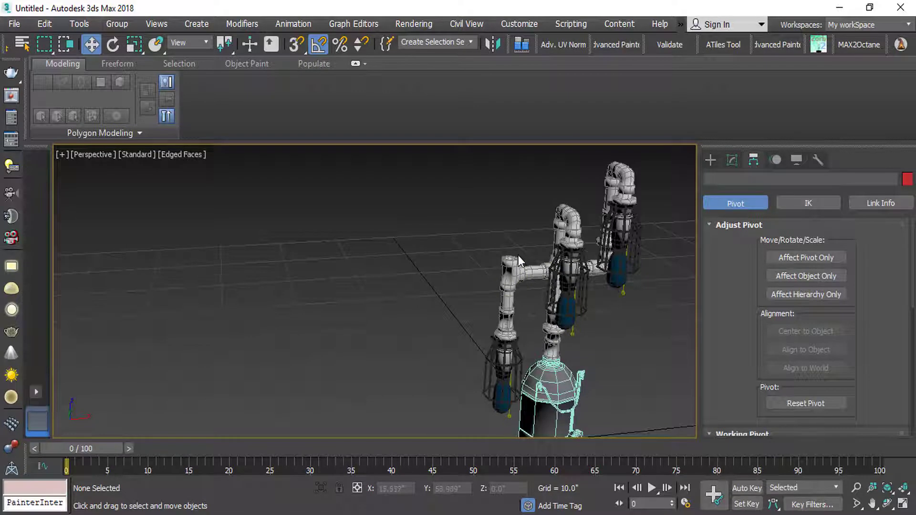
Step: Clone the tall valve with the tank-shaped body from the spare parts toward the lamp along X
{"action": "scroll", "coordinate": [399, 282], "scroll_direction": "down", "scroll_amount": 6}
{"action": "middle_click_drag", "start_coordinate": [221, 286], "coordinate": [362, 284]}
{"action": "scroll", "coordinate": [257, 333], "scroll_direction": "up", "scroll_amount": 4}
{"action": "scroll", "coordinate": [244, 333], "scroll_direction": "up", "scroll_amount": 3}
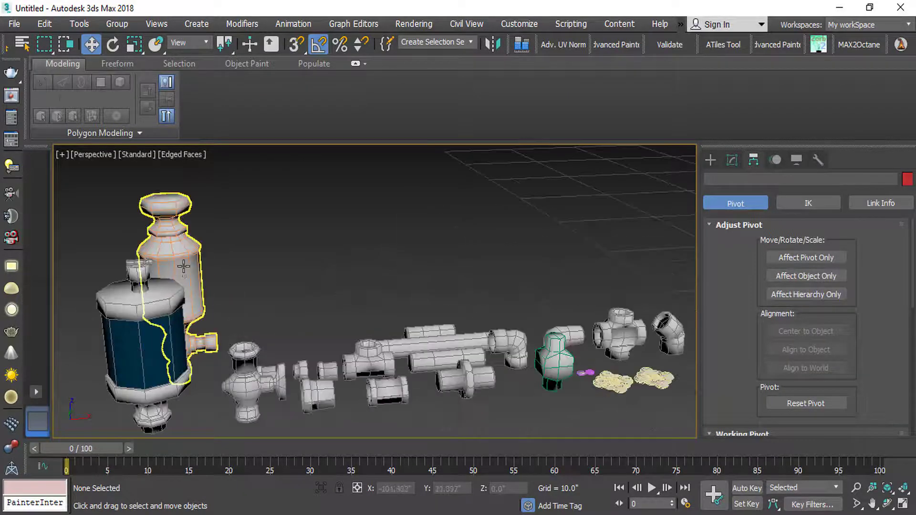
{"action": "left_click", "coordinate": [241, 330]}
{"action": "scroll", "coordinate": [240, 353], "scroll_direction": "down", "scroll_amount": 3}
{"action": "mouse_move", "coordinate": [240, 353]}
{"action": "left_mouse_down", "text": "shift"}
{"action": "mouse_move", "coordinate": [363, 343]}
{"action": "mouse_move", "coordinate": [585, 347]}
{"action": "left_mouse_up", "text": "shift"}
{"action": "left_click", "coordinate": [461, 324]}
Step: Align the valve copy to the end tee in X, Y and Z, center to center
{"action": "middle_click_drag", "start_coordinate": [635, 295], "coordinate": [337, 309]}
{"action": "scroll", "coordinate": [348, 304], "scroll_direction": "up", "scroll_amount": 6}
{"action": "key", "text": "alt+a"}
{"action": "left_click", "coordinate": [424, 234]}
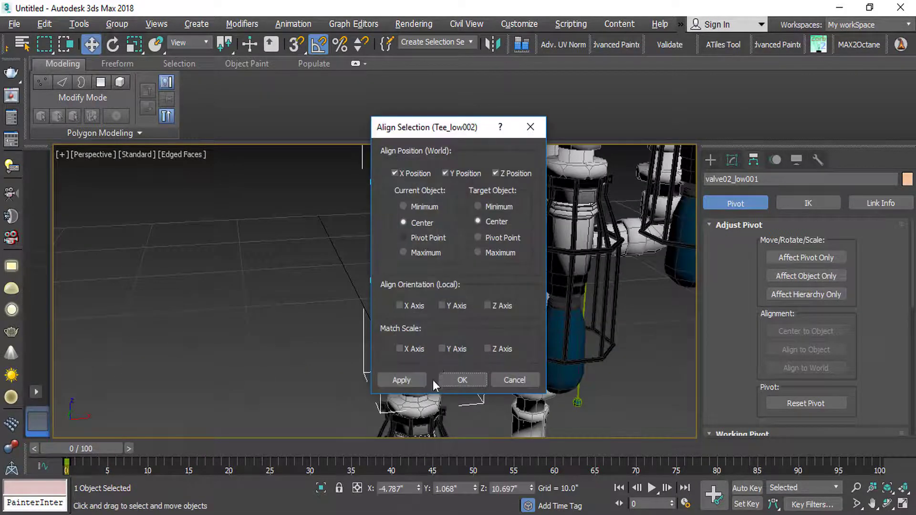
{"action": "left_click", "coordinate": [462, 380]}
Step: Raise the valve copy above the end tee and rotate it 180° about its vertical axis so its side outlet faces outward
{"action": "middle_click_drag", "start_coordinate": [376, 300], "coordinate": [312, 342]}
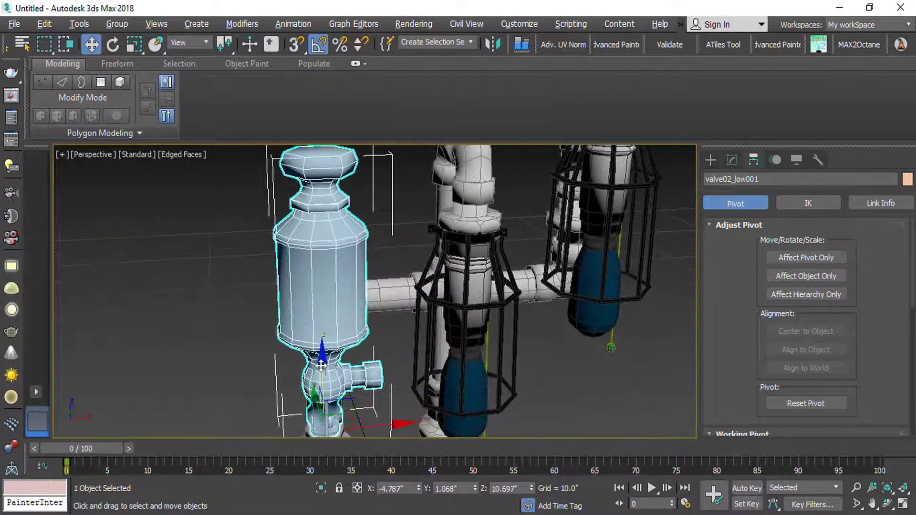
{"action": "left_click_drag", "start_coordinate": [326, 370], "coordinate": [327, 213]}
{"action": "mouse_move", "coordinate": [354, 282]}
{"action": "middle_mouse_down", "text": "alt"}
{"action": "mouse_move", "coordinate": [334, 297]}
{"action": "mouse_move", "coordinate": [348, 291]}
{"action": "middle_mouse_up", "text": "alt"}
{"action": "key", "text": "e"}
{"action": "left_click_drag", "start_coordinate": [330, 298], "coordinate": [233, 291]}
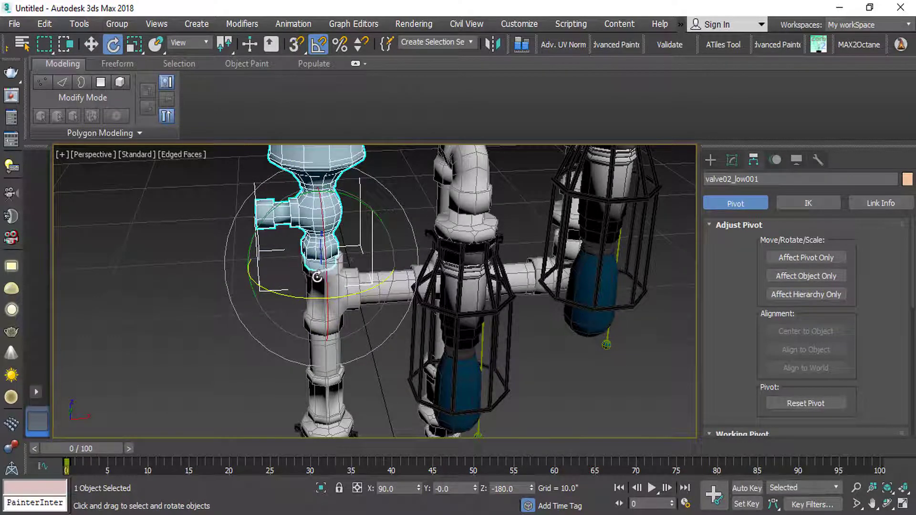
Step: Seat the valve copy in the end tee's upper opening at X about -4.74" and Z about 16.69"
{"action": "key", "text": "w"}
{"action": "left_click_drag", "start_coordinate": [319, 217], "coordinate": [319, 214]}
{"action": "left_click_drag", "start_coordinate": [358, 256], "coordinate": [359, 256]}
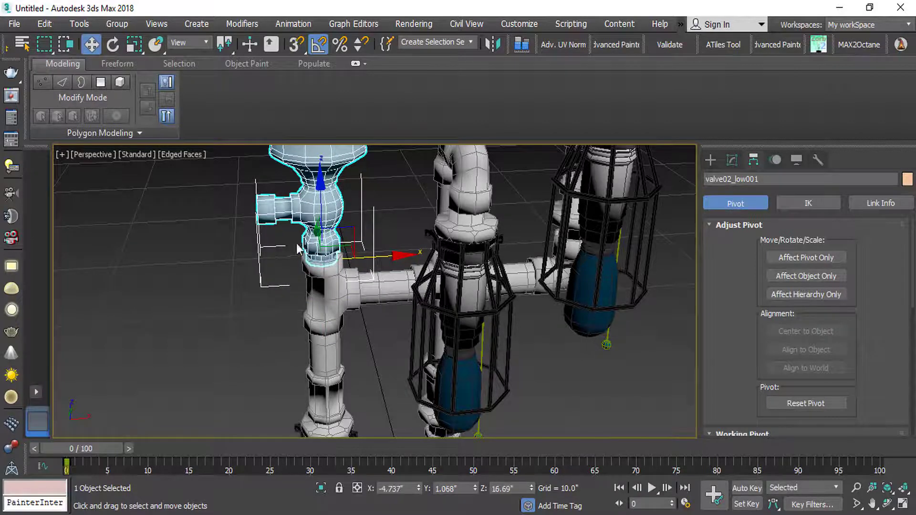
Step: Clone the tap handwheel nearest the conical fitting in the spare parts about 8.3" along X
{"action": "scroll", "coordinate": [244, 238], "scroll_direction": "down", "scroll_amount": 5}
{"action": "middle_click_drag", "start_coordinate": [244, 247], "coordinate": [445, 190]}
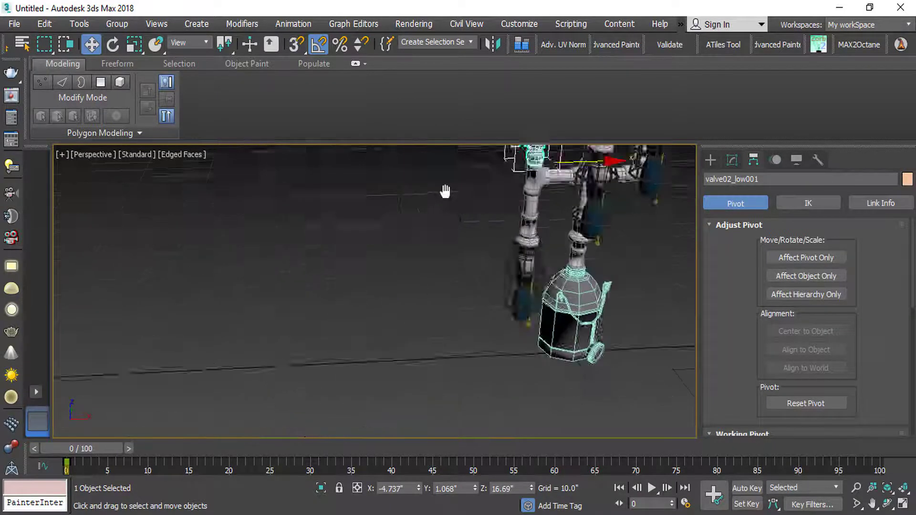
{"action": "scroll", "coordinate": [307, 281], "scroll_direction": "down", "scroll_amount": 5}
{"action": "scroll", "coordinate": [286, 296], "scroll_direction": "up", "scroll_amount": 10}
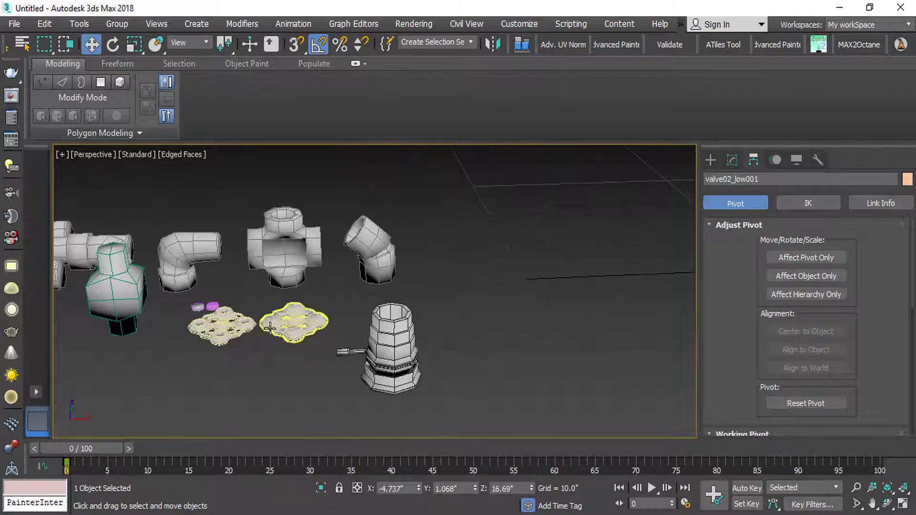
{"action": "left_click", "coordinate": [293, 337]}
{"action": "middle_click_drag", "start_coordinate": [349, 342], "coordinate": [217, 344]}
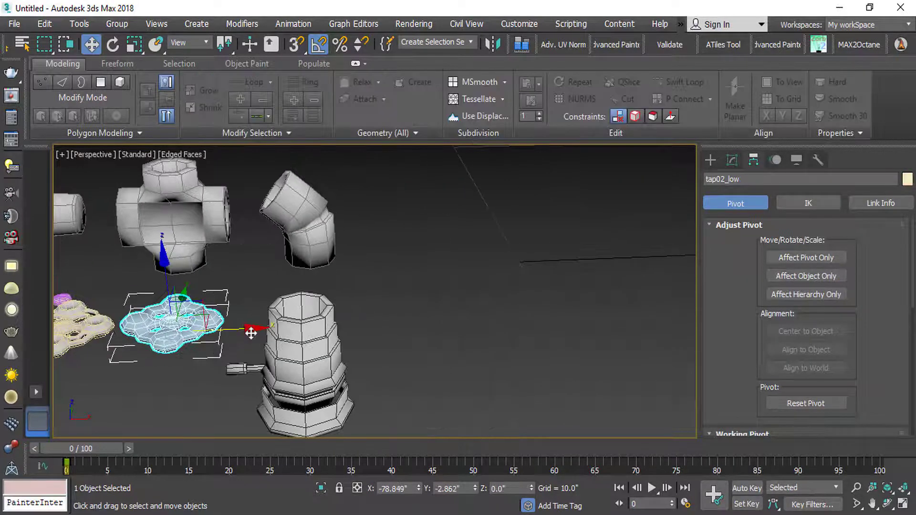
{"action": "left_click_drag", "start_coordinate": [249, 331], "coordinate": [599, 316], "text": "shift"}
{"action": "left_click", "coordinate": [474, 324]}
Step: Align the handwheel copy to the valve on the end tee in X, Y and Z, center to center
{"action": "scroll", "coordinate": [365, 321], "scroll_direction": "down", "scroll_amount": 6}
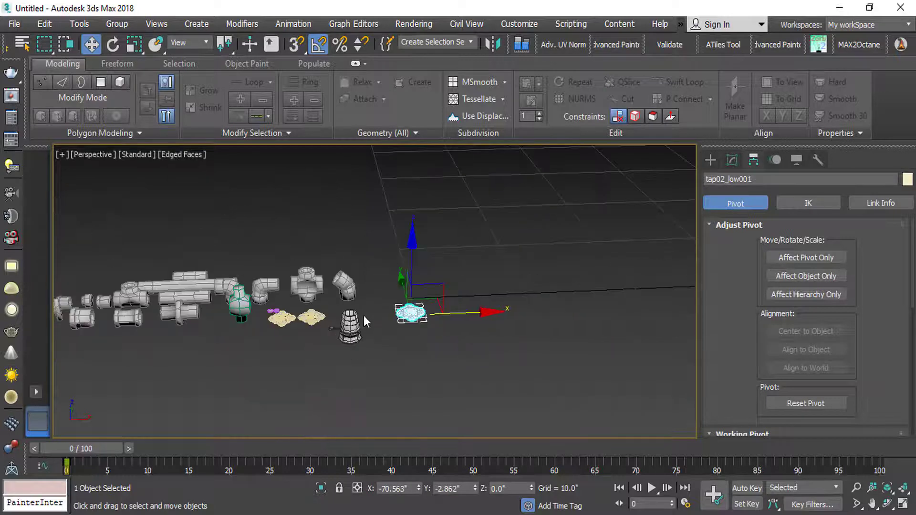
{"action": "middle_click_drag", "start_coordinate": [462, 288], "coordinate": [225, 357]}
{"action": "scroll", "coordinate": [401, 307], "scroll_direction": "down", "scroll_amount": 5}
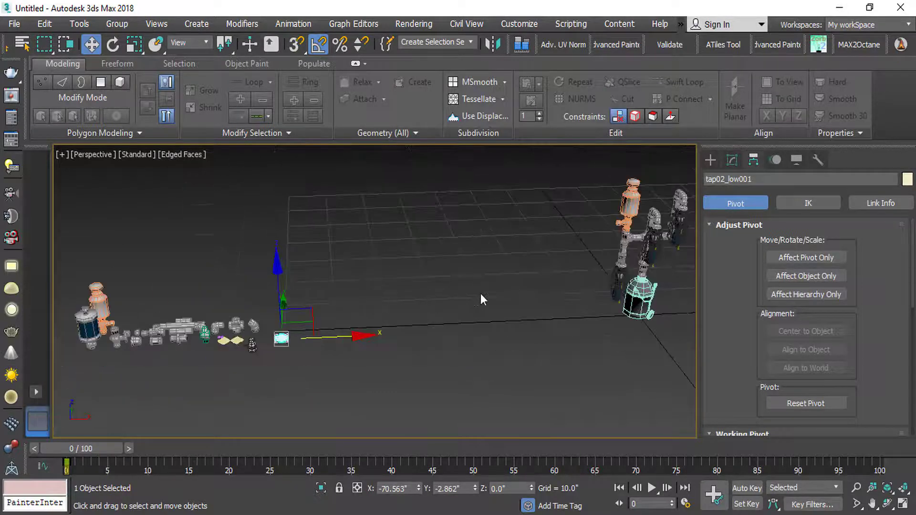
{"action": "middle_click_drag", "start_coordinate": [521, 242], "coordinate": [325, 255]}
{"action": "scroll", "coordinate": [329, 260], "scroll_direction": "up", "scroll_amount": 10}
{"action": "key", "text": "alt+a"}
{"action": "left_click", "coordinate": [348, 281]}
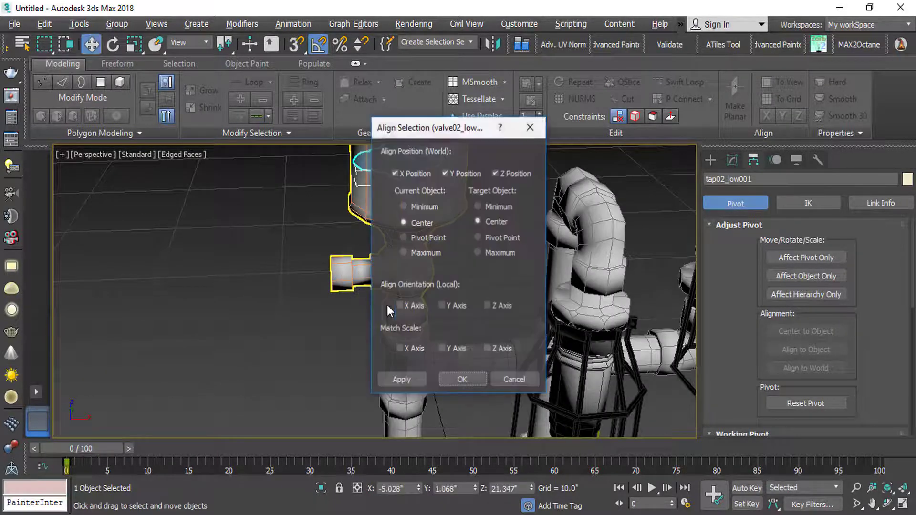
{"action": "left_click", "coordinate": [473, 380]}
Step: Rotate the handwheel copy -90° about Y and align it to the valve again, center to center
{"action": "scroll", "coordinate": [361, 336], "scroll_direction": "up", "scroll_amount": 3}
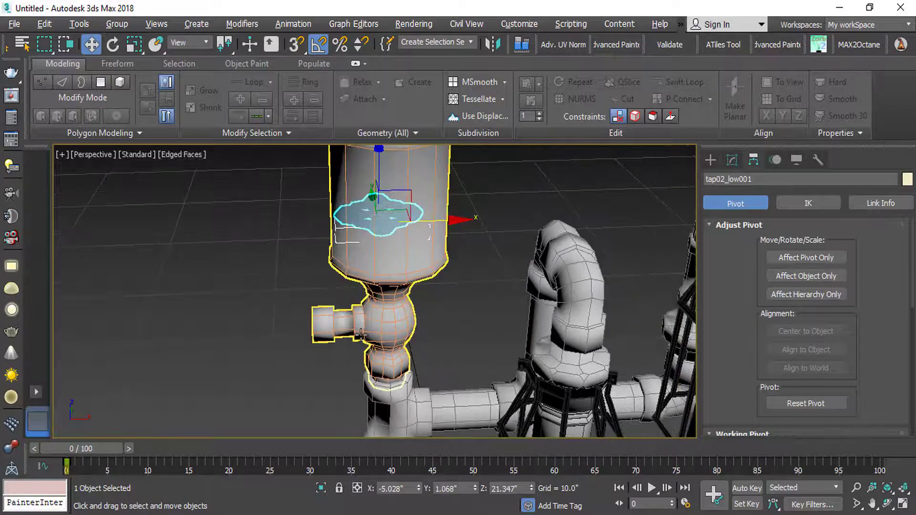
{"action": "key", "text": "e"}
{"action": "left_click_drag", "start_coordinate": [327, 174], "coordinate": [292, 236]}
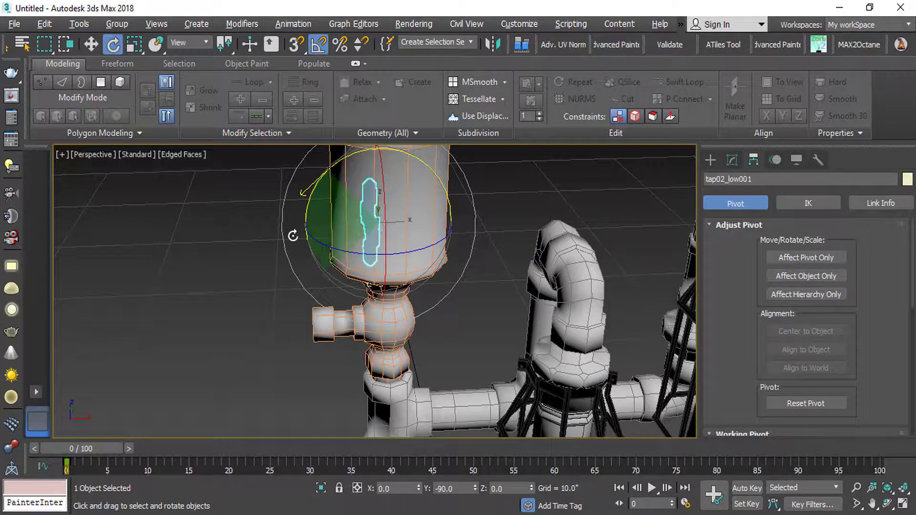
{"action": "key", "text": "w"}
{"action": "key", "text": "alt+a"}
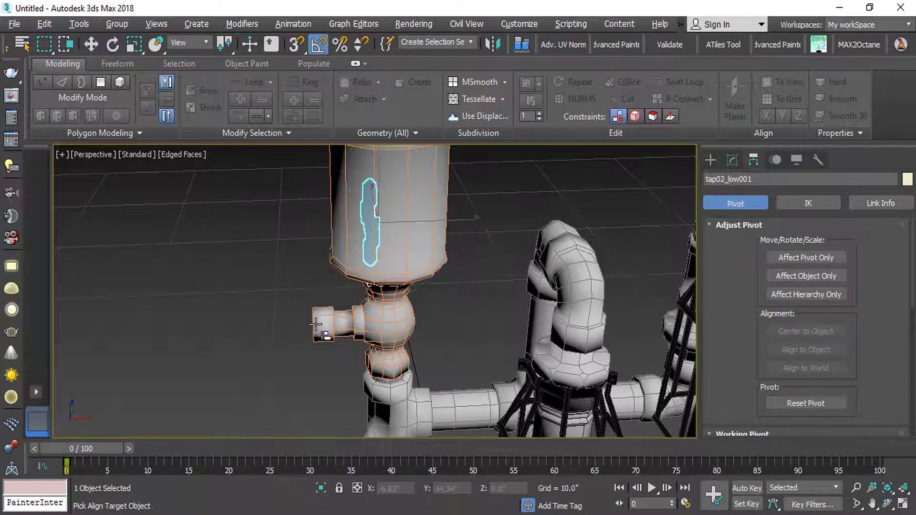
{"action": "left_click", "coordinate": [320, 324]}
{"action": "left_click", "coordinate": [479, 380]}
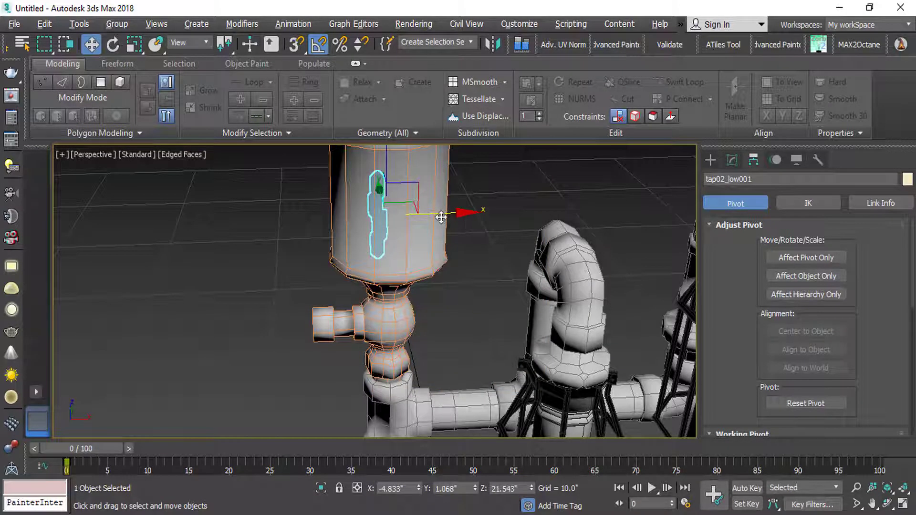
Step: Move the handwheel onto the valve's side outlet, at X about -6.78" and Z about 18.51"
{"action": "left_click_drag", "start_coordinate": [441, 214], "coordinate": [367, 223]}
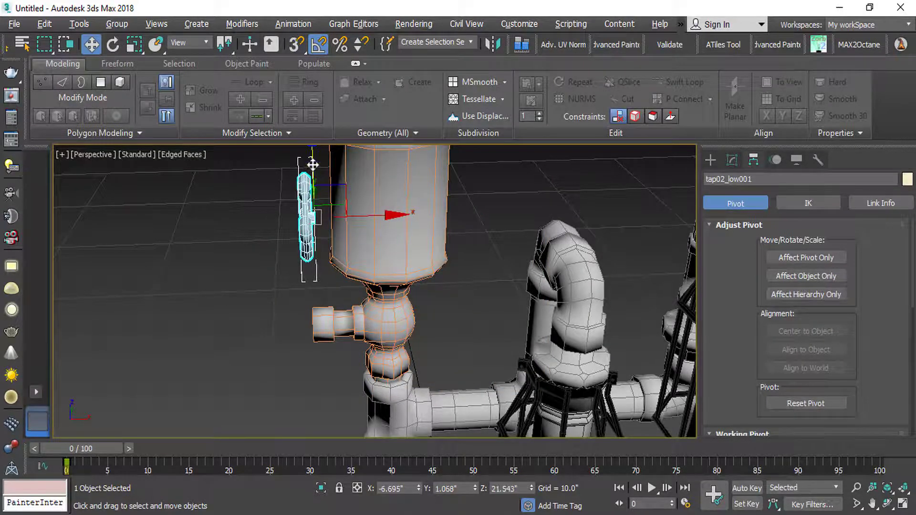
{"action": "left_click_drag", "start_coordinate": [313, 164], "coordinate": [312, 274]}
{"action": "scroll", "coordinate": [391, 321], "scroll_direction": "up", "scroll_amount": 5}
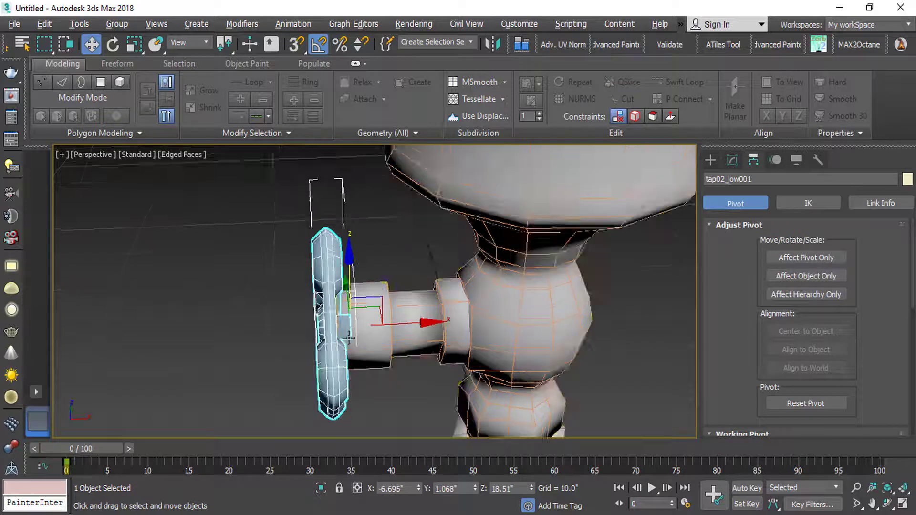
{"action": "mouse_move", "coordinate": [394, 325]}
{"action": "left_mouse_down"}
{"action": "mouse_move", "coordinate": [371, 325]}
{"action": "mouse_move", "coordinate": [382, 323]}
{"action": "left_mouse_up"}
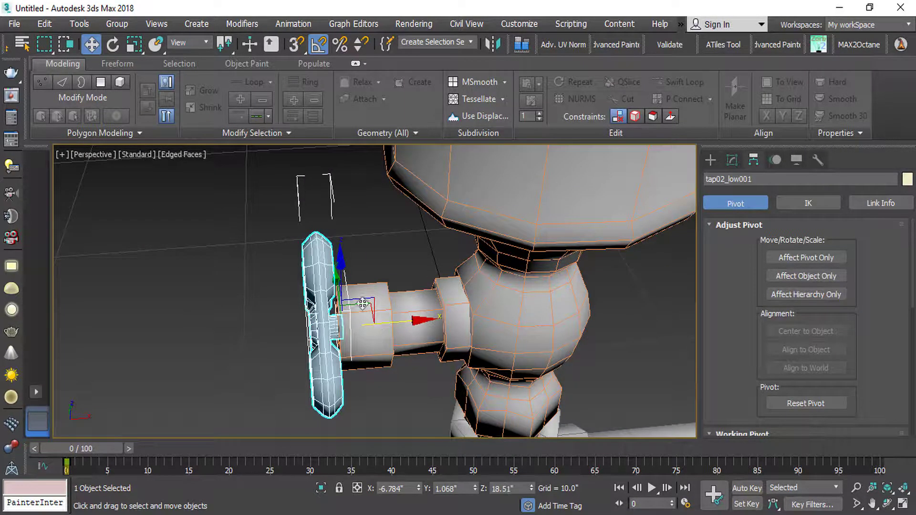
Step: Delete the hanger from the lowest lamp head, beside the can base
{"action": "scroll", "coordinate": [363, 300], "scroll_direction": "down", "scroll_amount": 5}
{"action": "middle_click_drag", "start_coordinate": [361, 297], "coordinate": [388, 239], "text": "alt"}
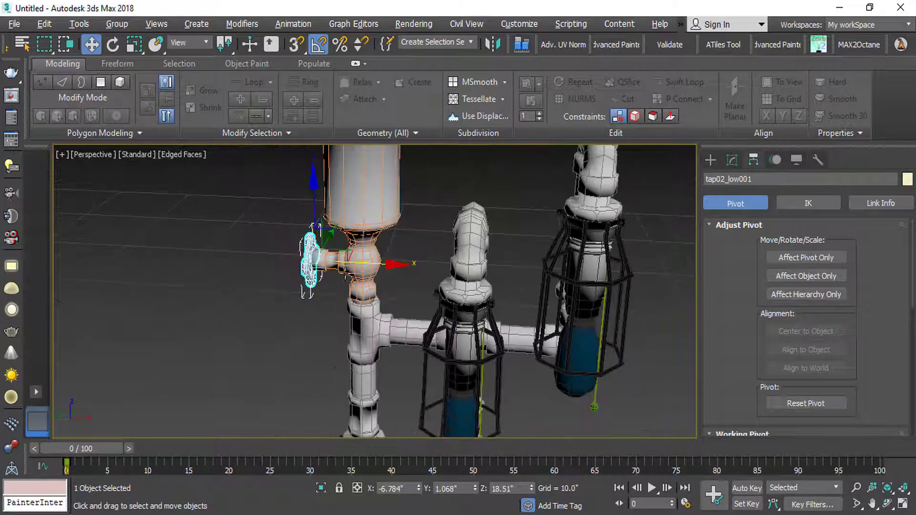
{"action": "scroll", "coordinate": [389, 239], "scroll_direction": "down", "scroll_amount": 5}
{"action": "scroll", "coordinate": [398, 299], "scroll_direction": "up", "scroll_amount": 5}
{"action": "middle_click_drag", "start_coordinate": [424, 340], "coordinate": [457, 335], "text": "alt"}
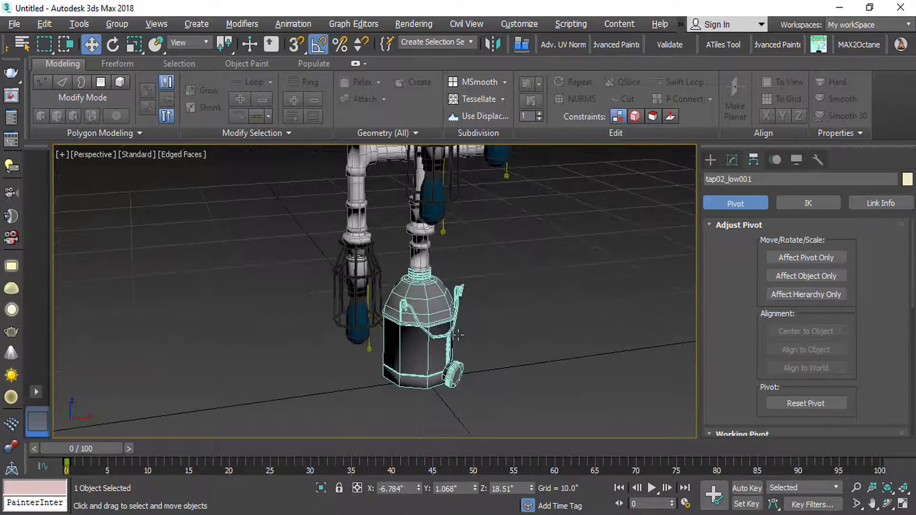
{"action": "left_click", "coordinate": [520, 318]}
{"action": "middle_click_drag", "start_coordinate": [498, 290], "coordinate": [487, 323]}
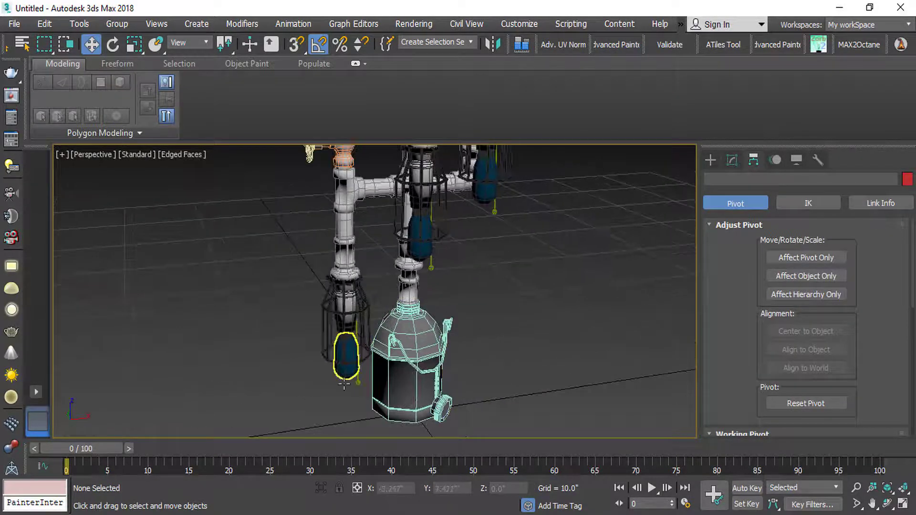
{"action": "left_click", "coordinate": [361, 389]}
{"action": "scroll", "coordinate": [363, 388], "scroll_direction": "up", "scroll_amount": 2}
{"action": "key", "text": "Delete"}
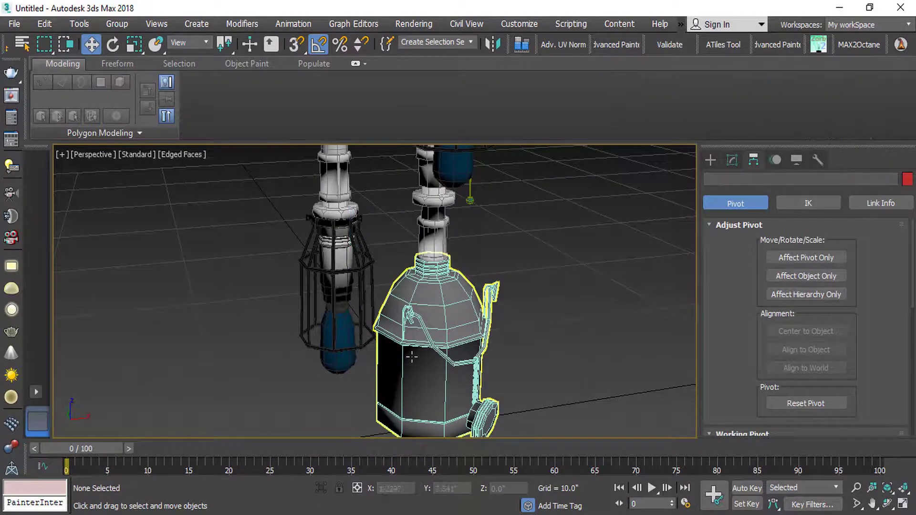
Step: Delete the hangers from the two remaining lamp heads on the cross branch
{"action": "middle_click_drag", "start_coordinate": [440, 267], "coordinate": [300, 404]}
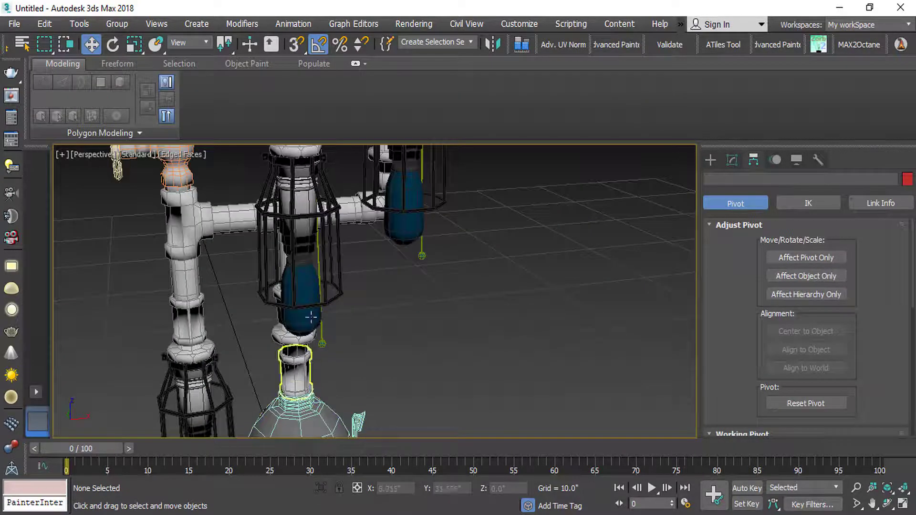
{"action": "left_click", "coordinate": [422, 257]}
{"action": "key", "text": "Delete"}
{"action": "scroll", "coordinate": [354, 300], "scroll_direction": "down", "scroll_amount": 3}
{"action": "left_click", "coordinate": [331, 321]}
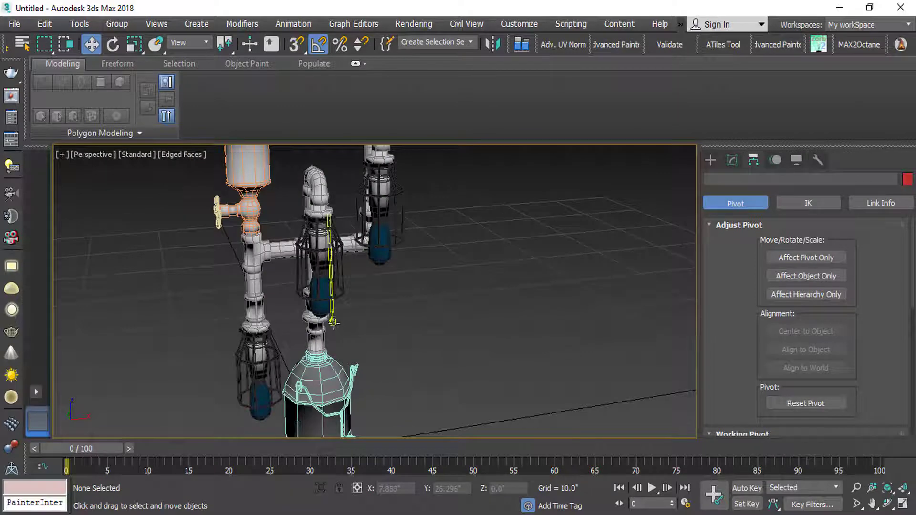
{"action": "scroll", "coordinate": [327, 337], "scroll_direction": "up", "scroll_amount": 2}
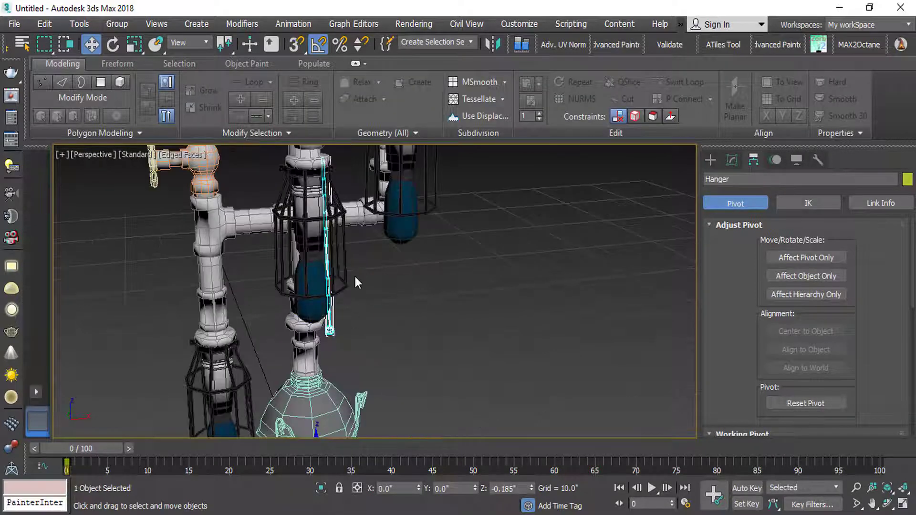
{"action": "scroll", "coordinate": [356, 286], "scroll_direction": "down", "scroll_amount": 3}
{"action": "key", "text": "Delete"}
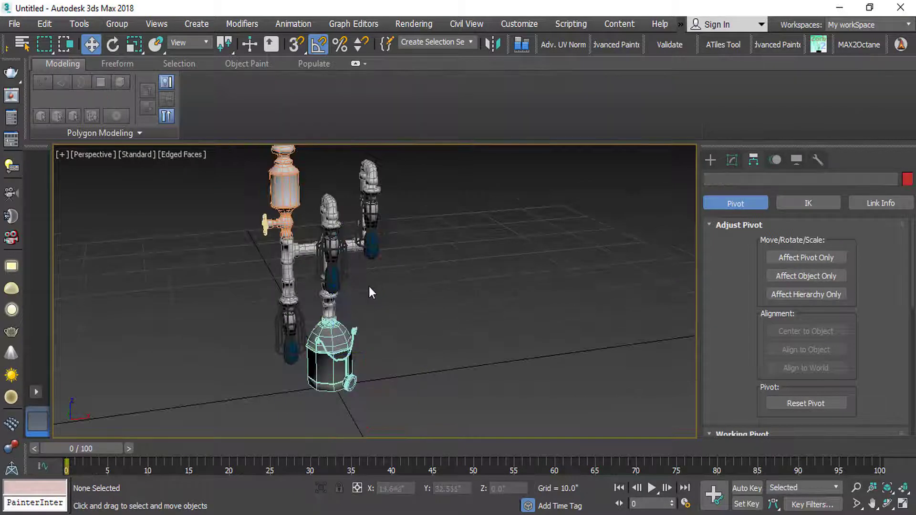
Step: Reset the transforms of all lamp parts with Reset XForm and convert them to Editable Poly
{"action": "left_click", "coordinate": [326, 283]}
{"action": "middle_click_drag", "start_coordinate": [326, 282], "coordinate": [370, 330], "text": "alt"}
{"action": "mouse_move", "coordinate": [326, 361]}
{"action": "middle_mouse_down"}
{"action": "mouse_move", "coordinate": [346, 309]}
{"action": "mouse_move", "coordinate": [334, 358]}
{"action": "middle_mouse_up"}
{"action": "left_click_drag", "start_coordinate": [516, 162], "coordinate": [179, 453]}
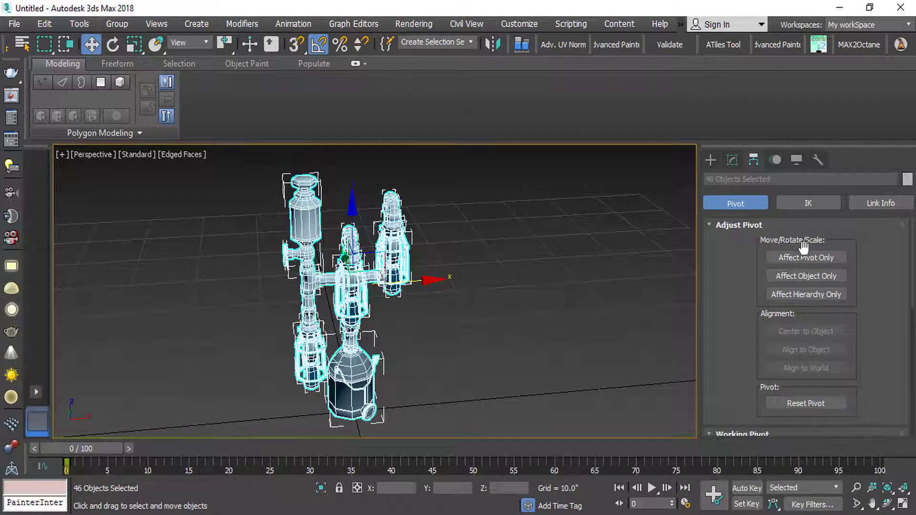
{"action": "left_click", "coordinate": [817, 160]}
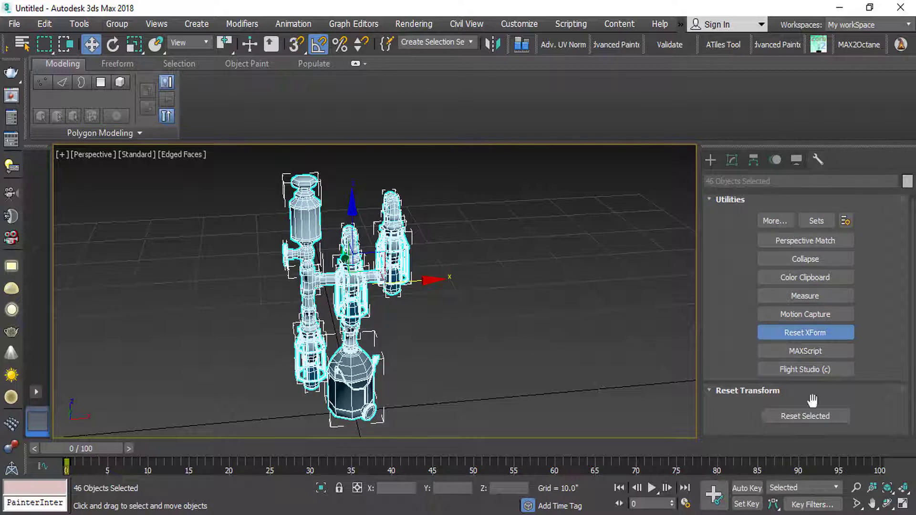
{"action": "left_click", "coordinate": [797, 417]}
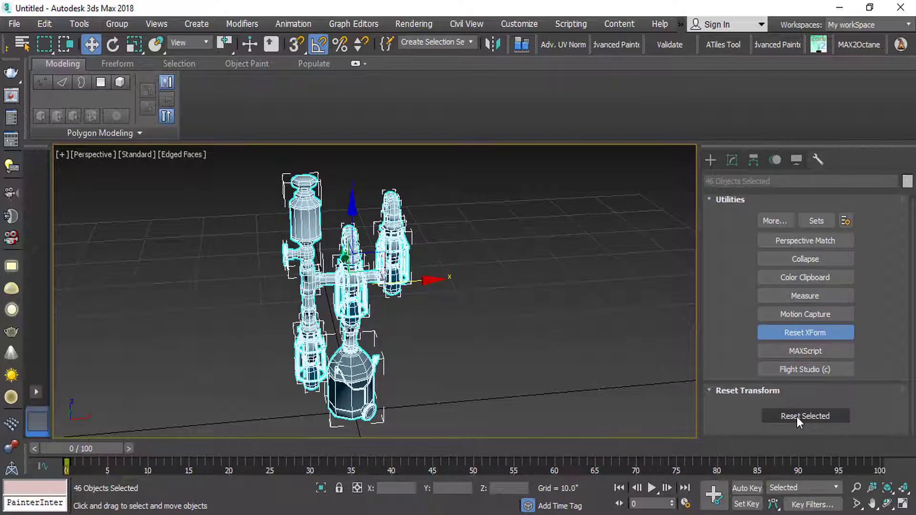
{"action": "right_click", "coordinate": [381, 267]}
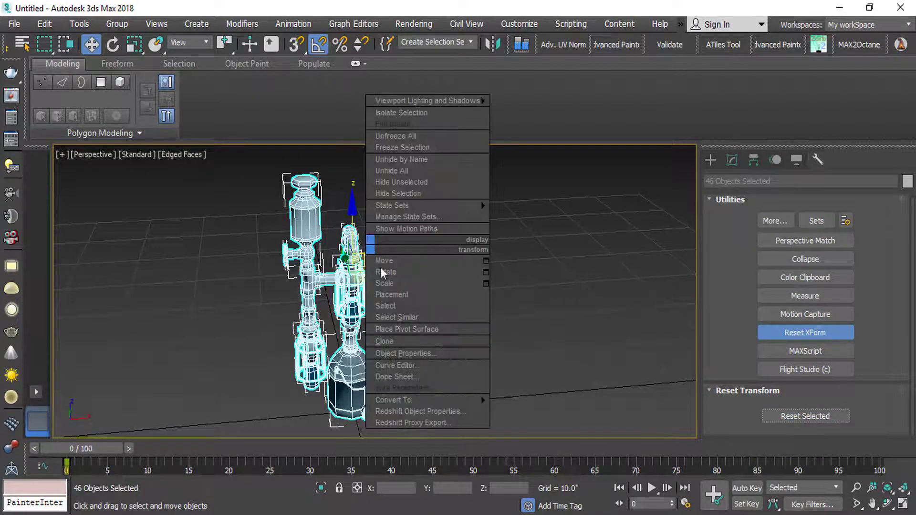
{"action": "mouse_move", "coordinate": [419, 401]}
{"action": "left_click", "coordinate": [534, 413]}
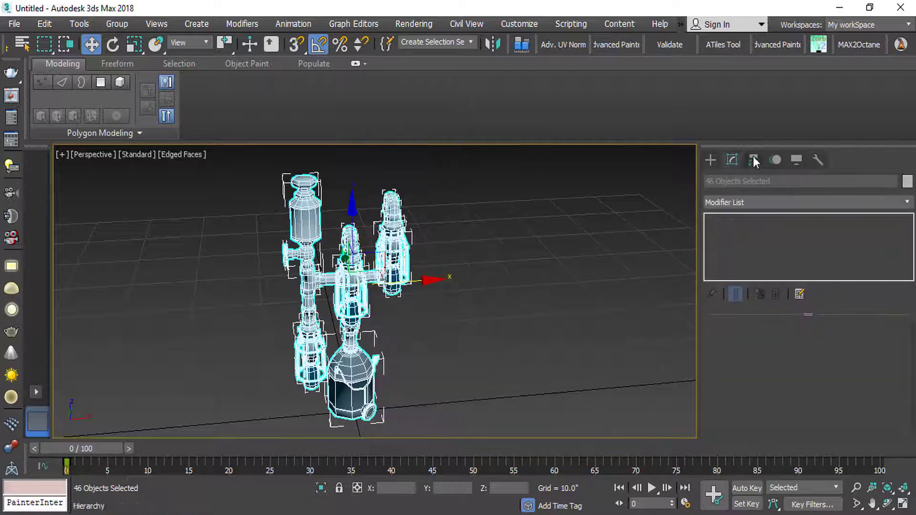
Step: Move the pivots of all lamp parts to the world origin by zeroing their absolute X, Y and Z
{"action": "left_click", "coordinate": [753, 160]}
{"action": "left_click", "coordinate": [777, 258]}
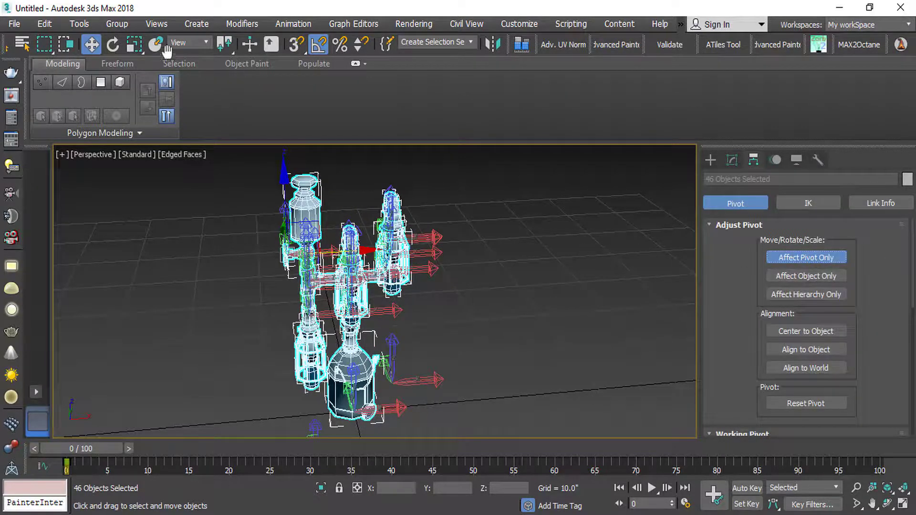
{"action": "right_click", "coordinate": [91, 44]}
{"action": "right_click", "coordinate": [527, 283]}
{"action": "right_click", "coordinate": [527, 296]}
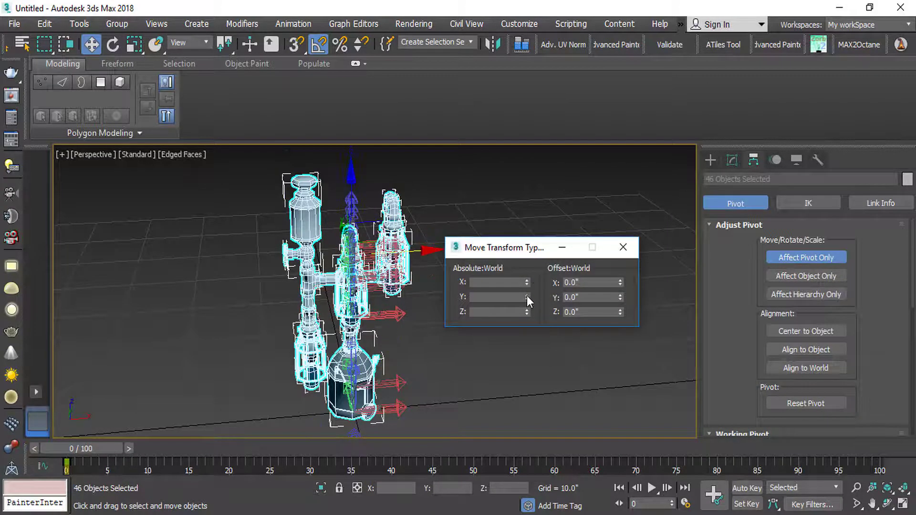
{"action": "right_click", "coordinate": [527, 312]}
{"action": "left_click", "coordinate": [623, 247]}
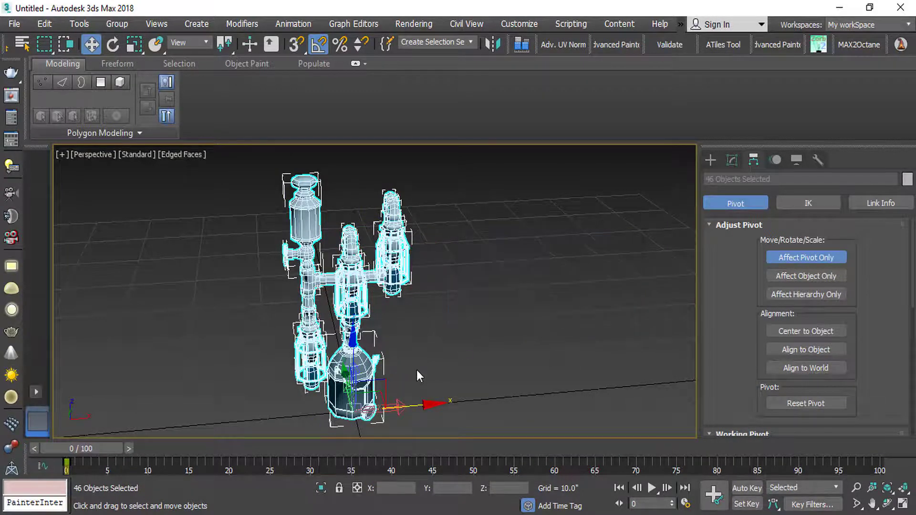
Step: Rotate the pivots of all lamp parts about X so their Y axis points up, and finish pivot editing
{"action": "middle_click_drag", "start_coordinate": [417, 370], "coordinate": [417, 330]}
{"action": "key", "text": "e"}
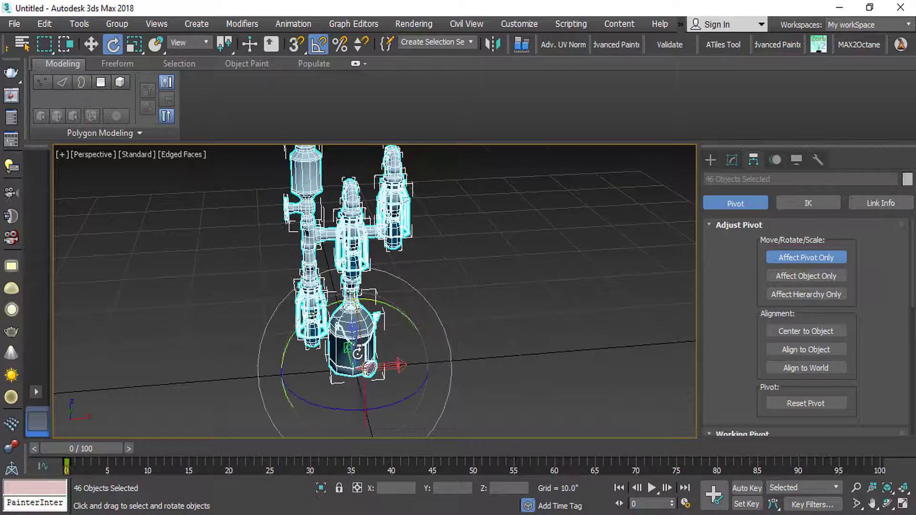
{"action": "scroll", "coordinate": [358, 353], "scroll_direction": "up", "scroll_amount": 2}
{"action": "left_click_drag", "start_coordinate": [357, 358], "coordinate": [360, 420]}
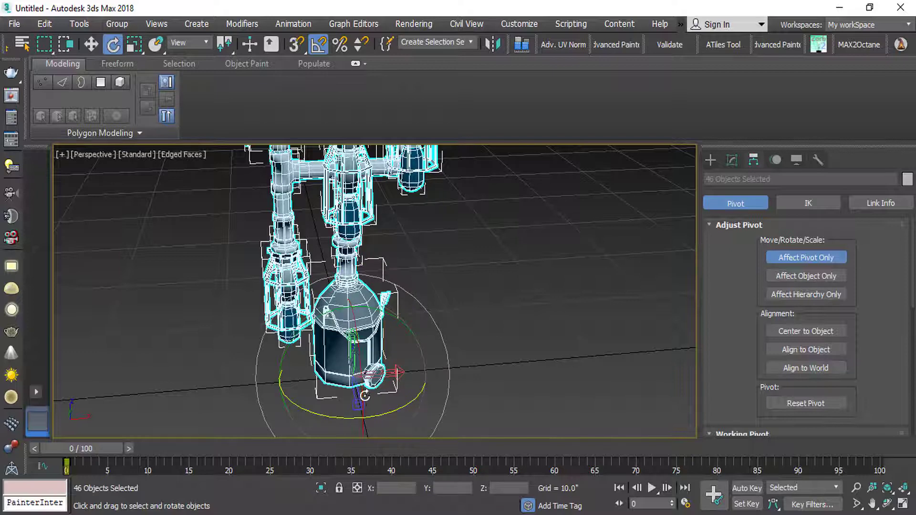
{"action": "scroll", "coordinate": [363, 390], "scroll_direction": "down", "scroll_amount": 2}
{"action": "middle_click_drag", "start_coordinate": [384, 402], "coordinate": [281, 427], "text": "alt"}
{"action": "left_click", "coordinate": [806, 257]}
{"action": "scroll", "coordinate": [295, 295], "scroll_direction": "up", "scroll_amount": 3}
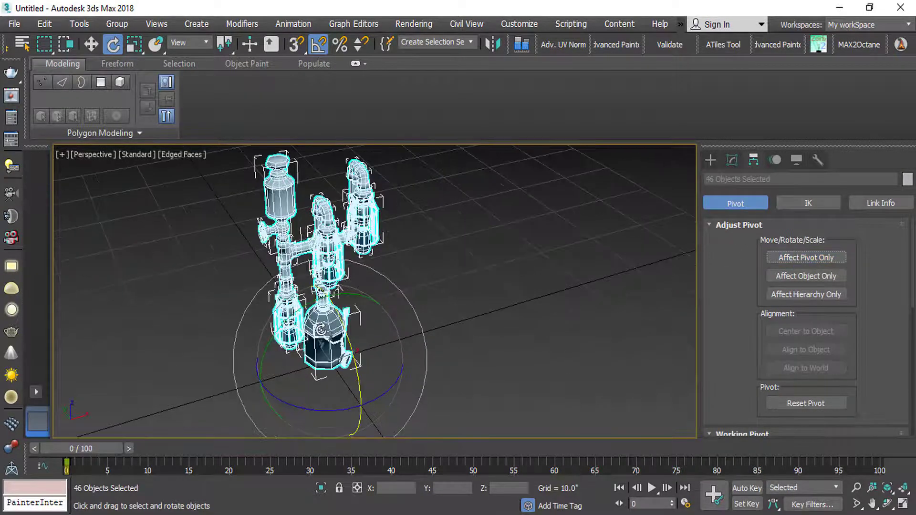
Step: Export the selected lamp parts as light-tutorial02 in FBX format to the my tutorials folder, keeping the current export options
{"action": "left_click", "coordinate": [21, 24]}
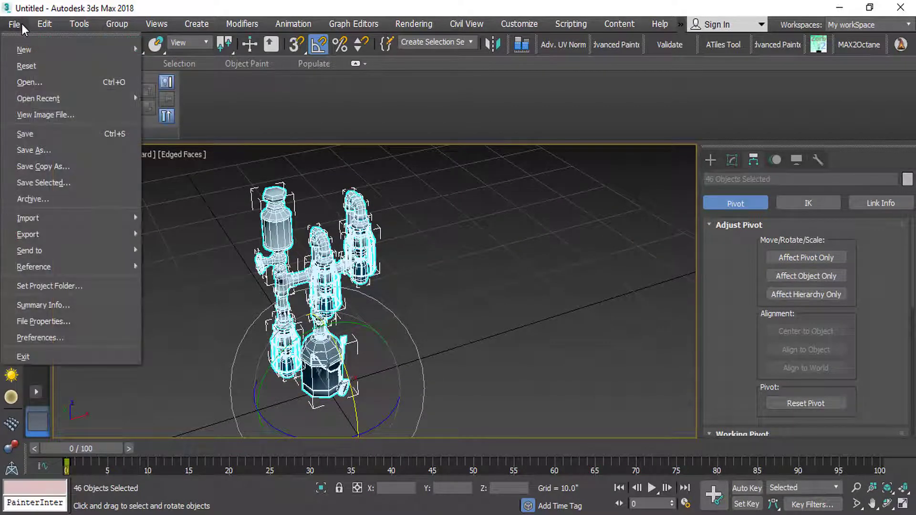
{"action": "left_click", "coordinate": [264, 289]}
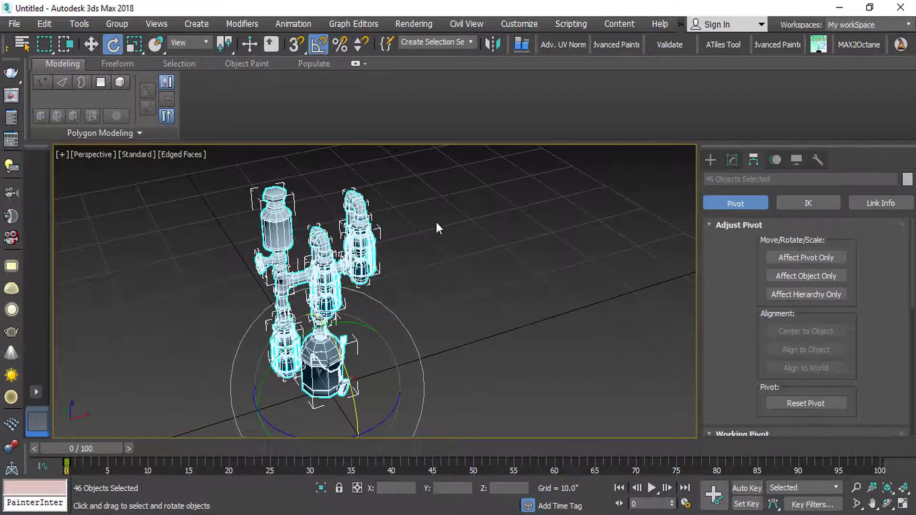
{"action": "left_click", "coordinate": [14, 24]}
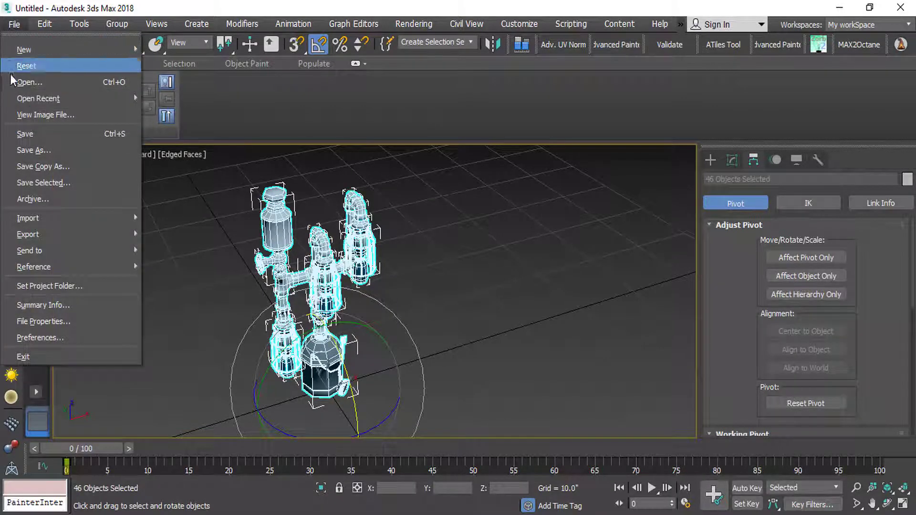
{"action": "mouse_move", "coordinate": [42, 233]}
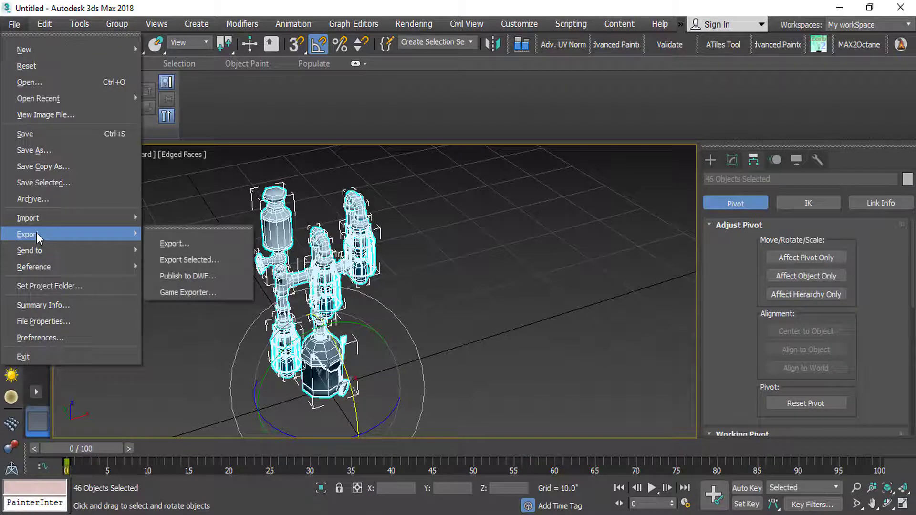
{"action": "left_click", "coordinate": [199, 260]}
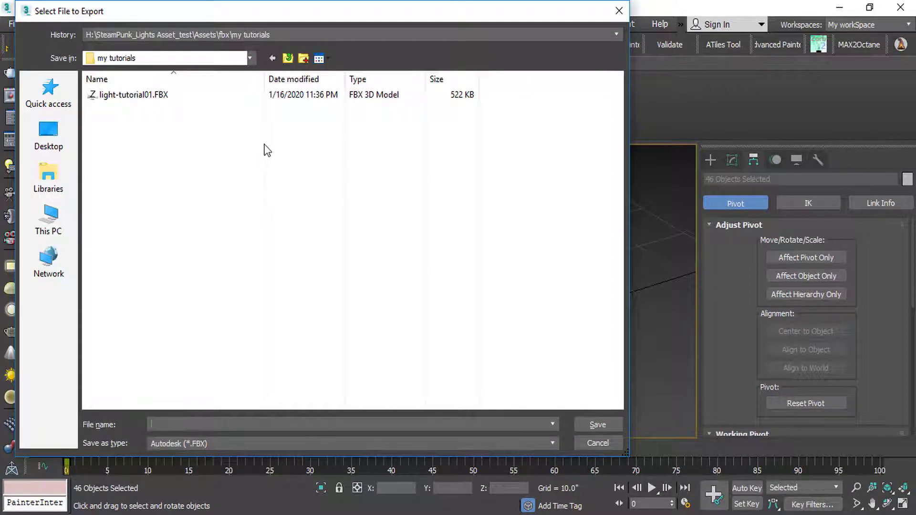
{"action": "left_click", "coordinate": [288, 58]}
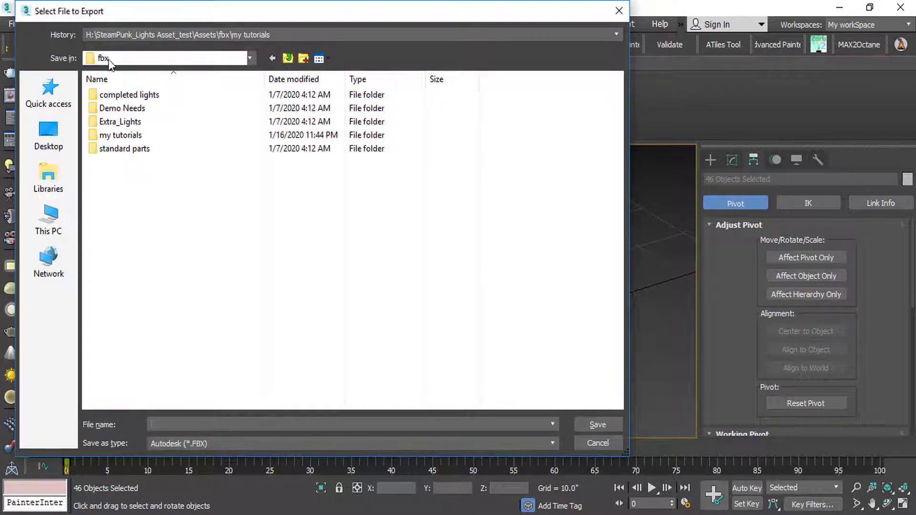
{"action": "double_click", "coordinate": [142, 135]}
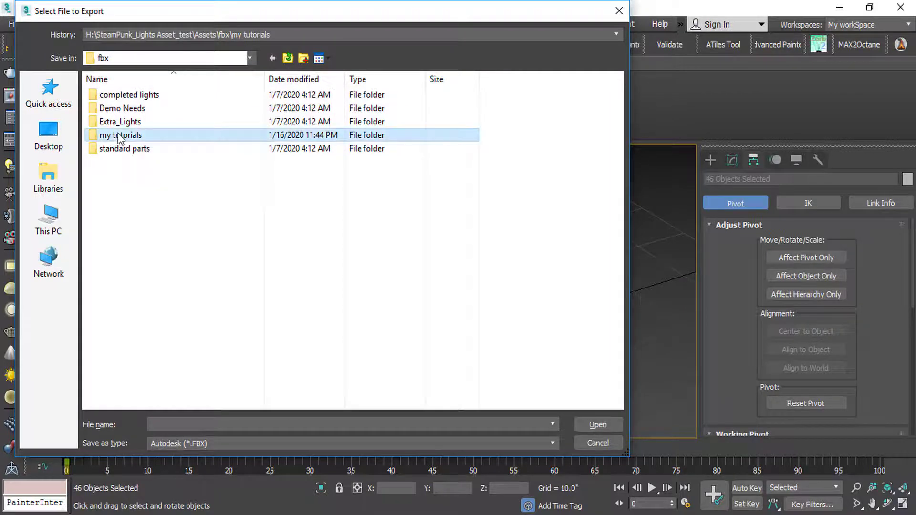
{"action": "left_click", "coordinate": [119, 98]}
{"action": "left_click", "coordinate": [203, 423]}
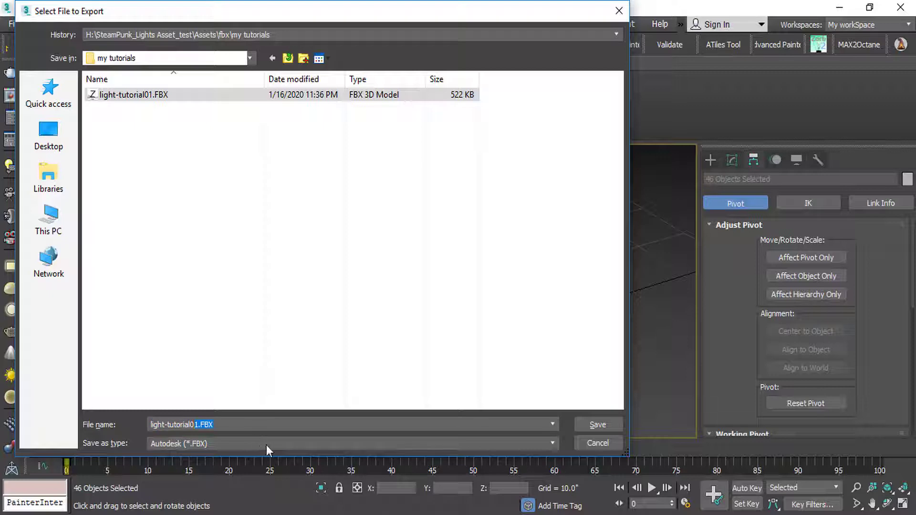
{"action": "type", "text": "2"}
{"action": "key", "text": "Return"}
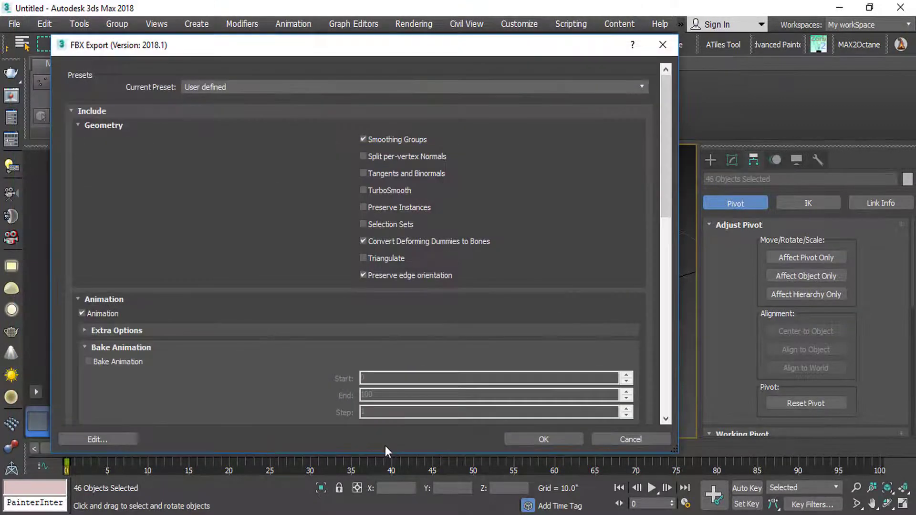
{"action": "left_click", "coordinate": [549, 444]}
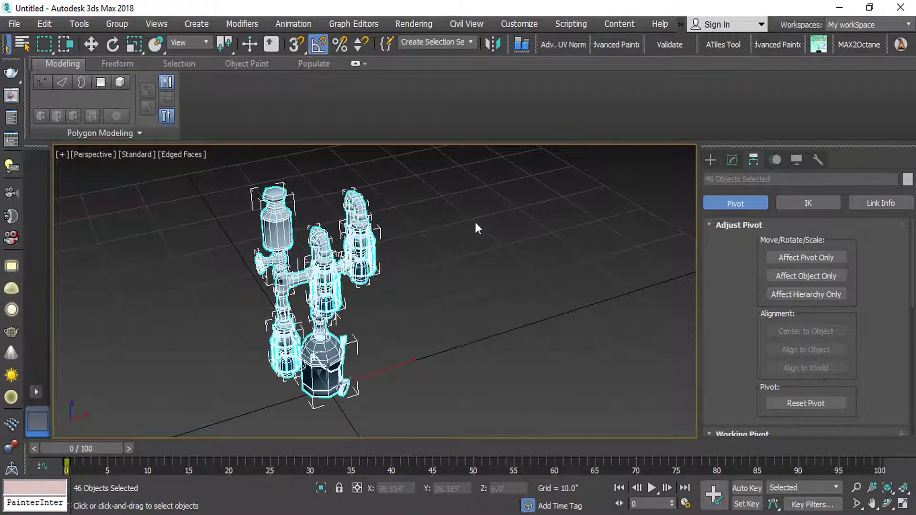
Step: Switch to Unity and select the light-tutorial02 model in Assets/fbx/my tutorials
{"action": "key", "text": "alt+Tab"}
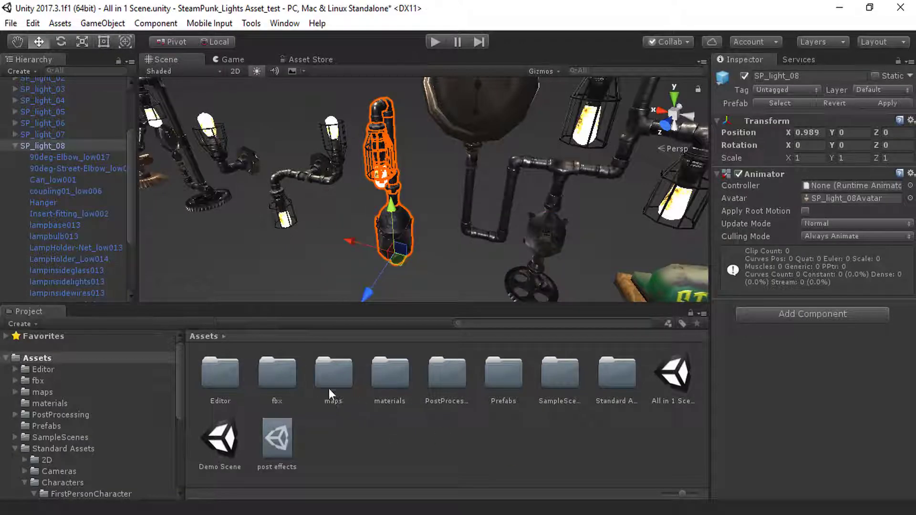
{"action": "double_click", "coordinate": [264, 382]}
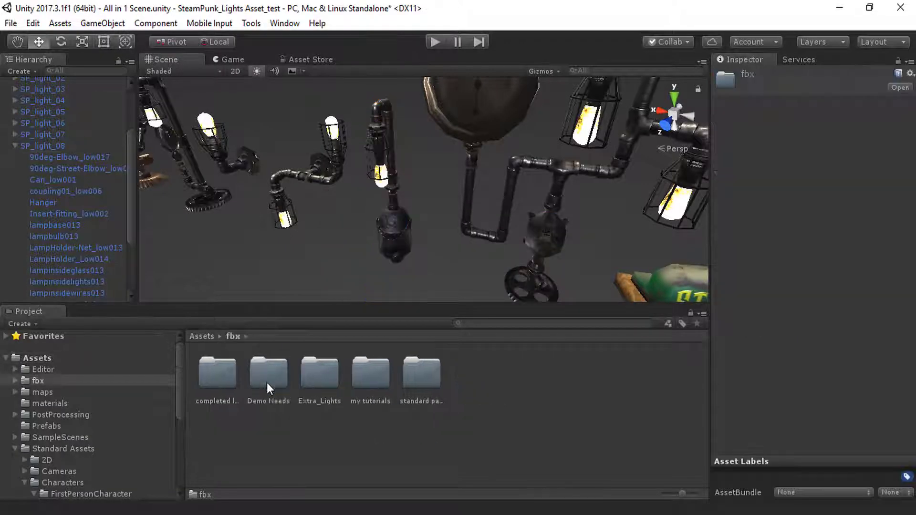
{"action": "double_click", "coordinate": [354, 378]}
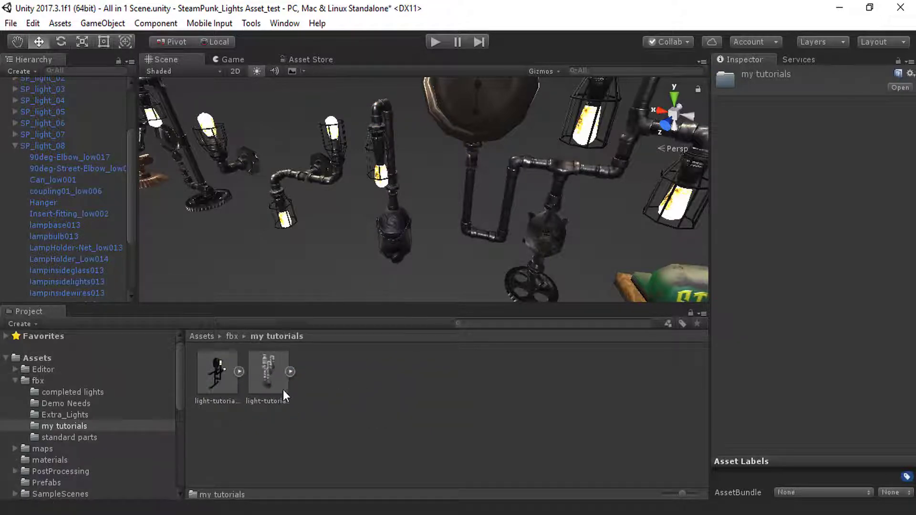
{"action": "left_click", "coordinate": [268, 370]}
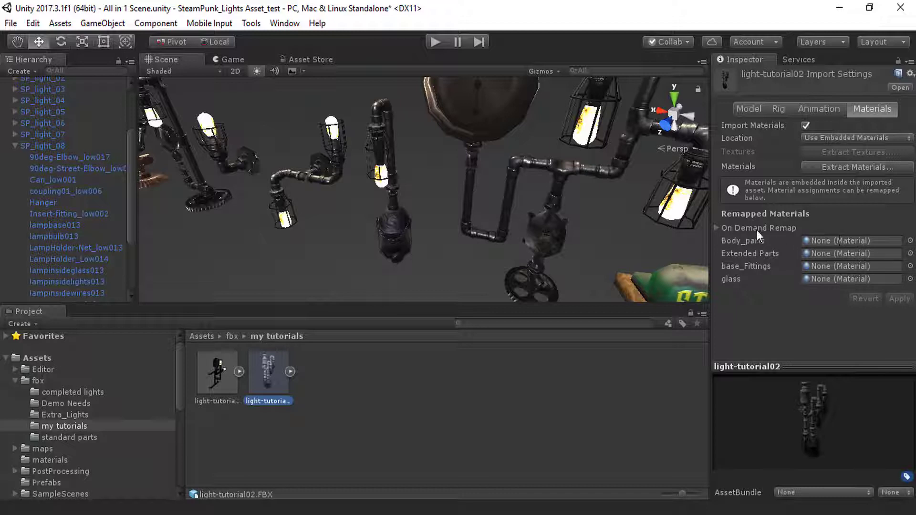
Step: Remap Body_parts to Body_Parts_Solid, Extended Parts to Extended_Parts_Solid, base_Fittings to Base_Fitting_Solid and glass to the transparent Extended_parts material, and apply the remapping
{"action": "left_click", "coordinate": [49, 460]}
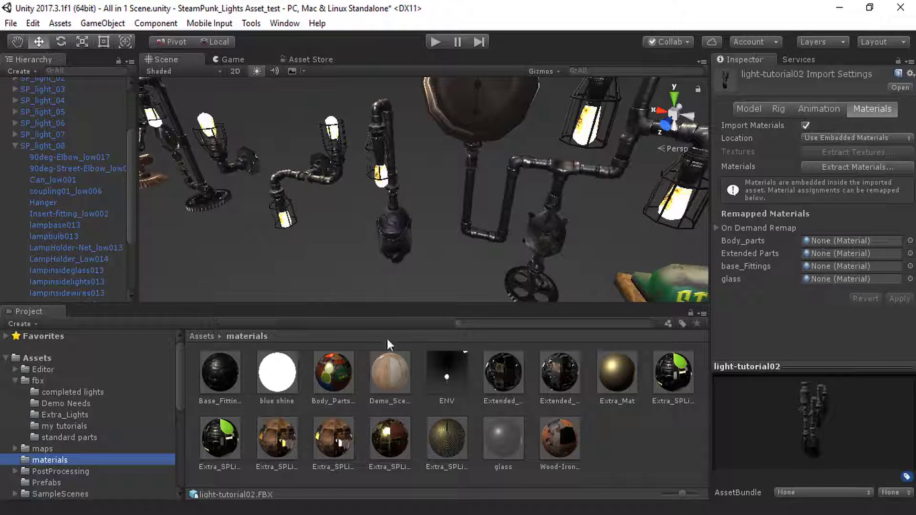
{"action": "left_click_drag", "start_coordinate": [338, 380], "coordinate": [816, 242]}
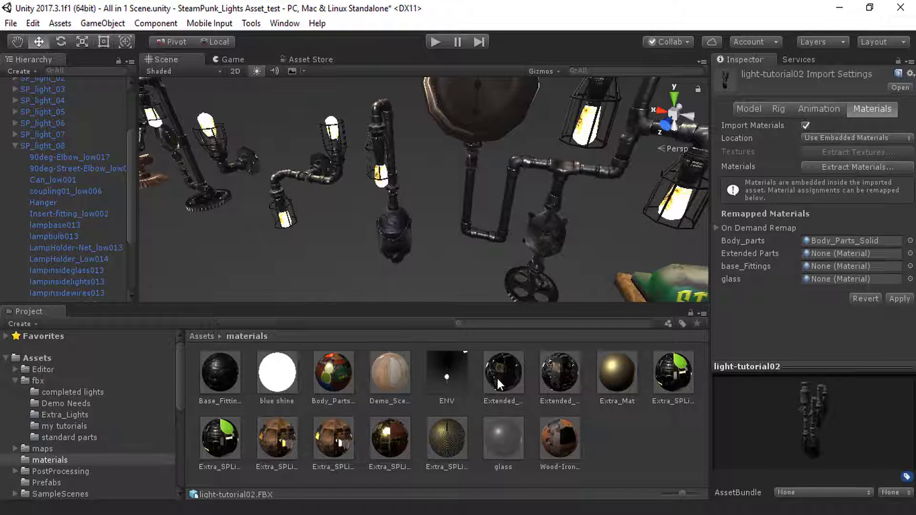
{"action": "left_click_drag", "start_coordinate": [494, 385], "coordinate": [828, 256]}
{"action": "left_click_drag", "start_coordinate": [215, 379], "coordinate": [811, 264]}
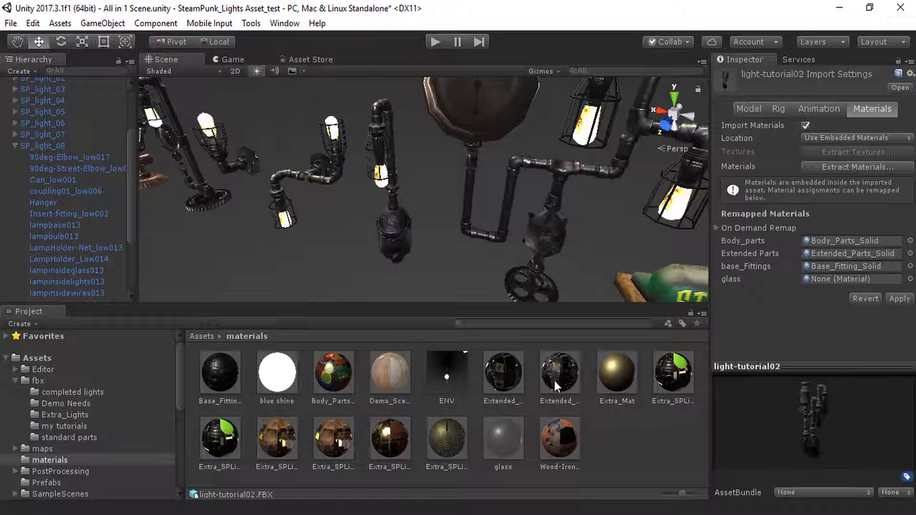
{"action": "left_click_drag", "start_coordinate": [555, 377], "coordinate": [823, 283]}
{"action": "left_click_drag", "start_coordinate": [823, 279], "coordinate": [823, 280]}
{"action": "left_click", "coordinate": [899, 301]}
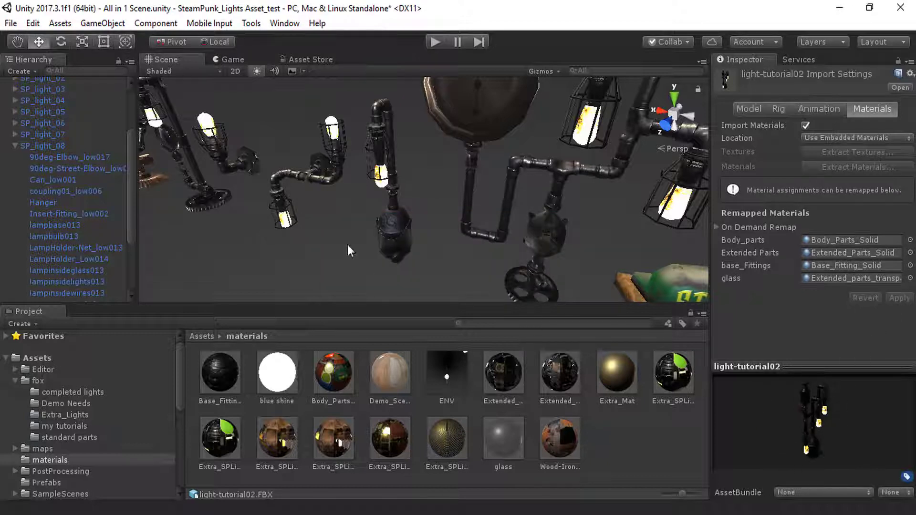
Step: Place the light-tutorial02 model from the my tutorials folder into the scene and set its position to X 0, Y 0, Z 0
{"action": "scroll", "coordinate": [347, 245], "scroll_direction": "down", "scroll_amount": 6}
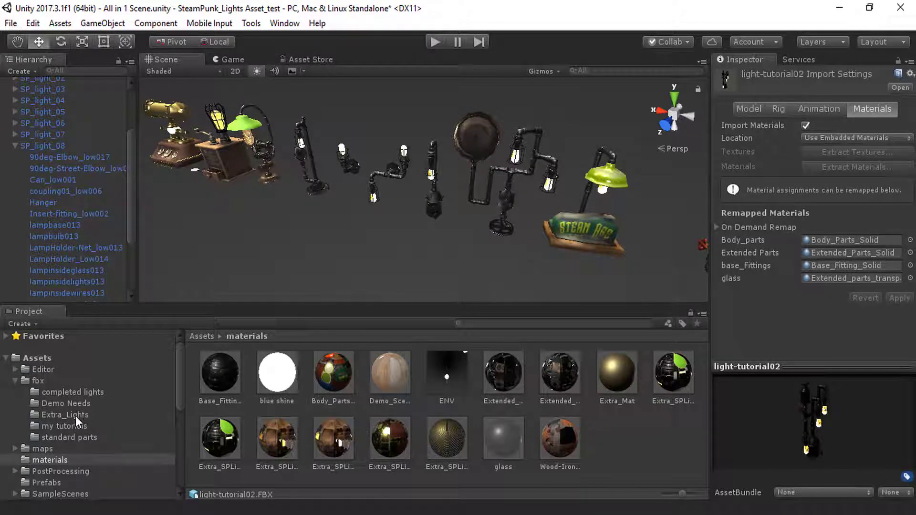
{"action": "left_click", "coordinate": [67, 425]}
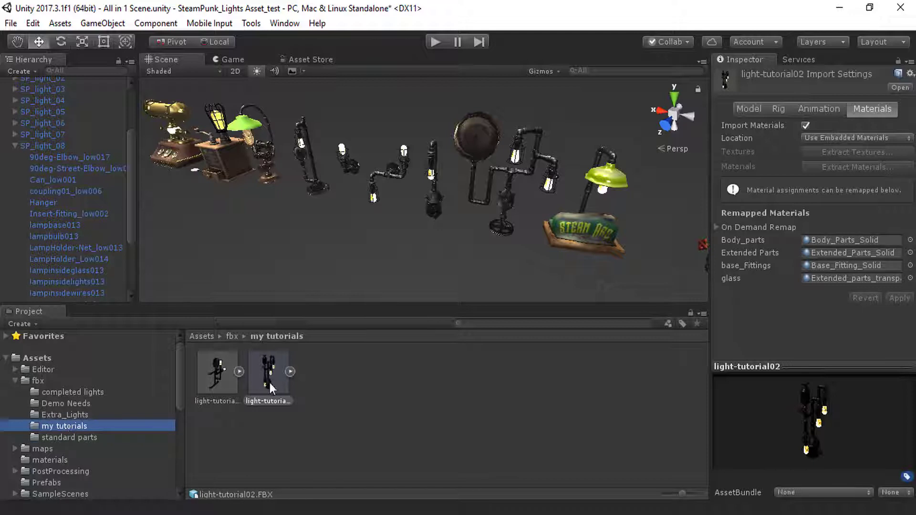
{"action": "left_click_drag", "start_coordinate": [270, 382], "coordinate": [432, 236]}
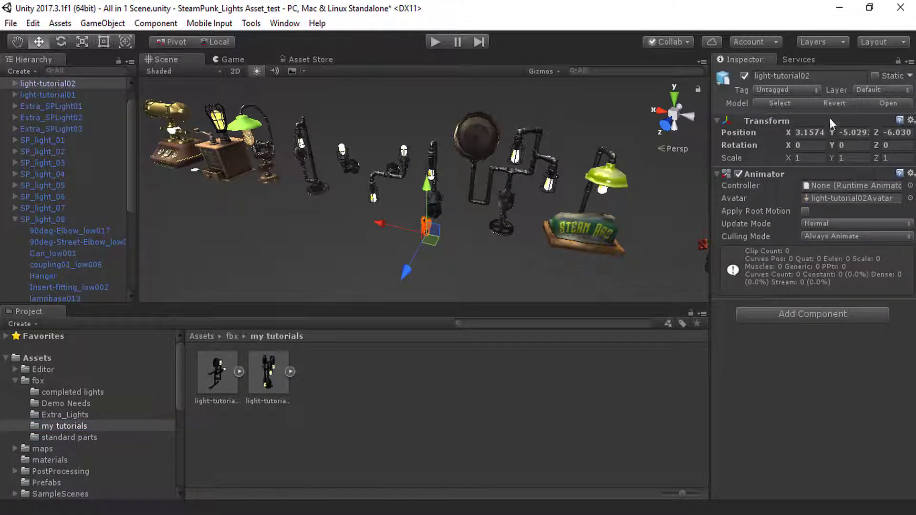
{"action": "left_click", "coordinate": [811, 134]}
{"action": "type", "text": "0"}
{"action": "key", "text": "Tab"}
{"action": "type", "text": "0"}
{"action": "key", "text": "Tab"}
{"action": "type", "text": "0"}
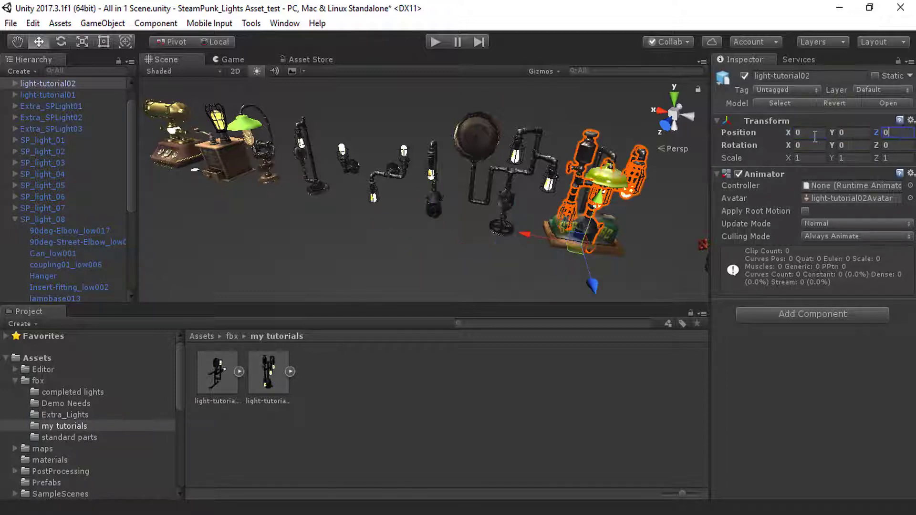
Step: Space the lamps along their X axes, moving light-tutorial02 to about X 0.598, SP_light_07 to about 0.066 and SP_light_01 to about -0.268
{"action": "left_click_drag", "start_coordinate": [542, 236], "coordinate": [422, 222]}
{"action": "left_click", "coordinate": [570, 230]}
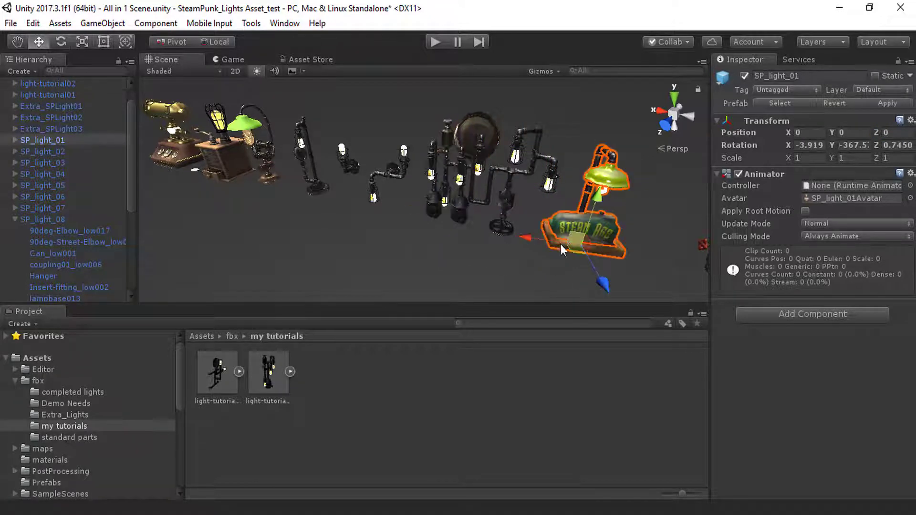
{"action": "left_click_drag", "start_coordinate": [533, 239], "coordinate": [577, 244]}
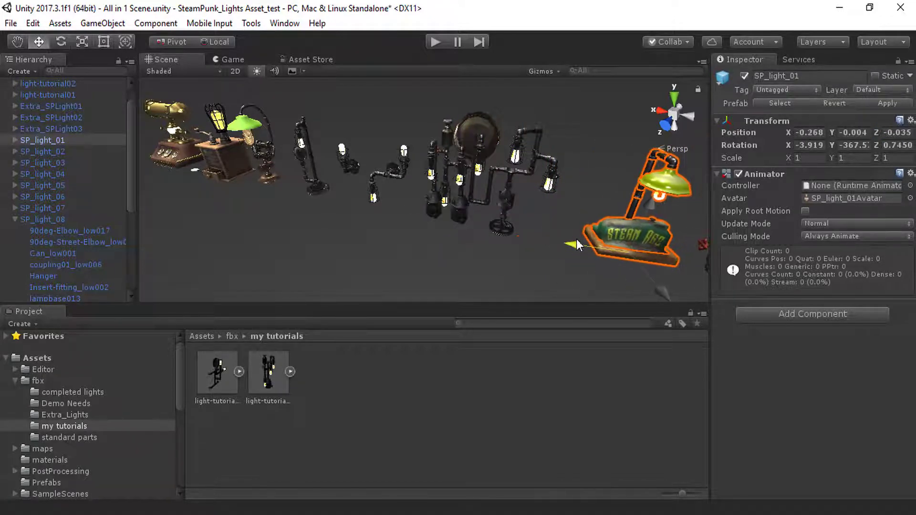
{"action": "left_click", "coordinate": [491, 205]}
{"action": "left_click_drag", "start_coordinate": [459, 218], "coordinate": [512, 224]}
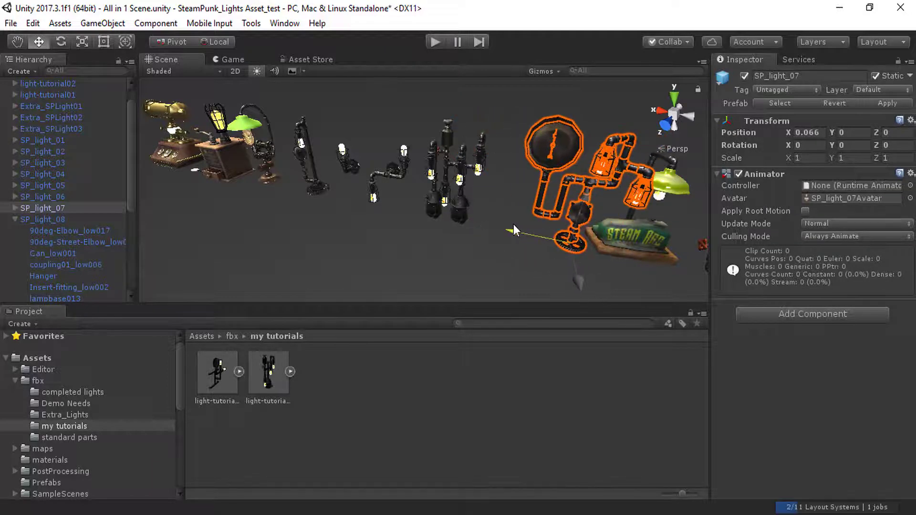
{"action": "left_click", "coordinate": [447, 199]}
{"action": "left_click_drag", "start_coordinate": [427, 213], "coordinate": [447, 217]}
Step: Examine the placed light-tutorial02 lamp and its materials up close and from several angles among the neighbouring lamps
{"action": "left_click", "coordinate": [563, 238]}
{"action": "scroll", "coordinate": [523, 210], "scroll_direction": "up", "scroll_amount": 4}
{"action": "scroll", "coordinate": [554, 216], "scroll_direction": "up", "scroll_amount": 3}
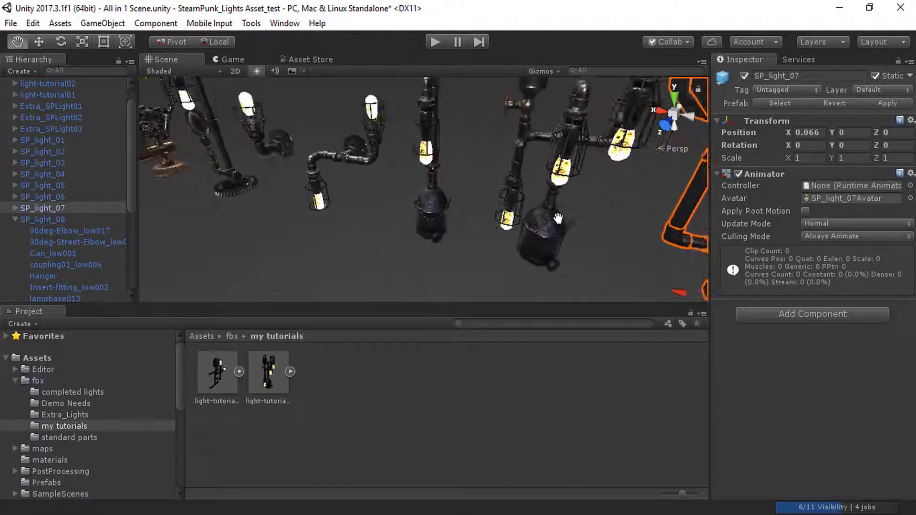
{"action": "middle_click_drag", "start_coordinate": [449, 203], "coordinate": [411, 201]}
{"action": "middle_click_drag", "start_coordinate": [468, 217], "coordinate": [453, 204]}
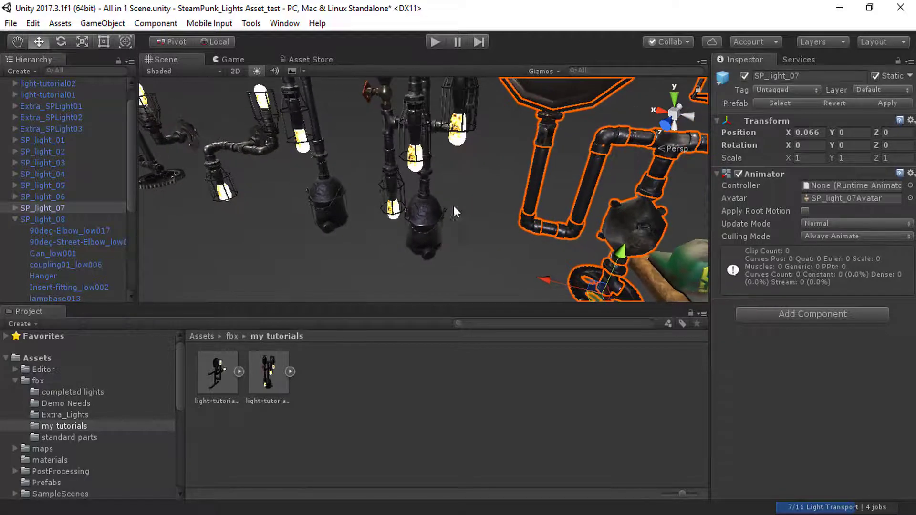
{"action": "left_click", "coordinate": [447, 224]}
{"action": "left_click_drag", "start_coordinate": [453, 255], "coordinate": [609, 259], "text": "alt"}
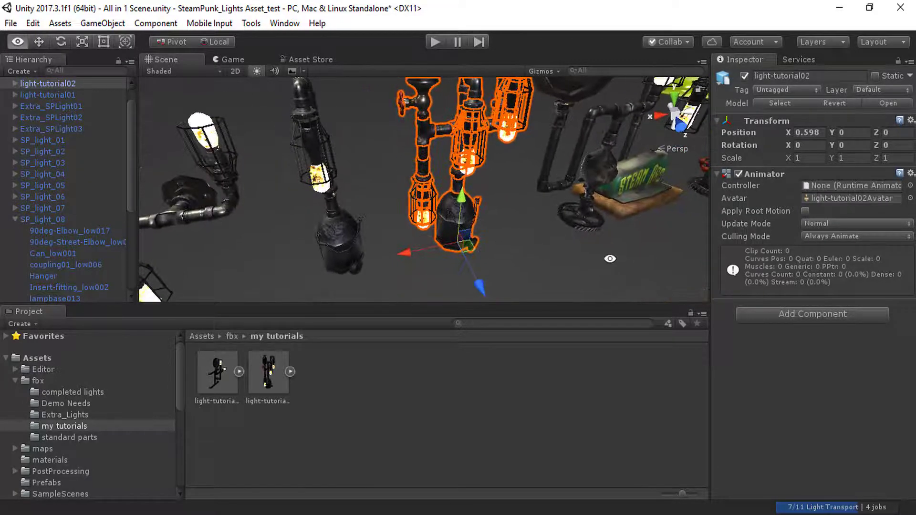
{"action": "left_click_drag", "start_coordinate": [610, 204], "coordinate": [492, 256], "text": "alt"}
{"action": "left_click", "coordinate": [490, 251]}
{"action": "scroll", "coordinate": [430, 220], "scroll_direction": "down", "scroll_amount": 5}
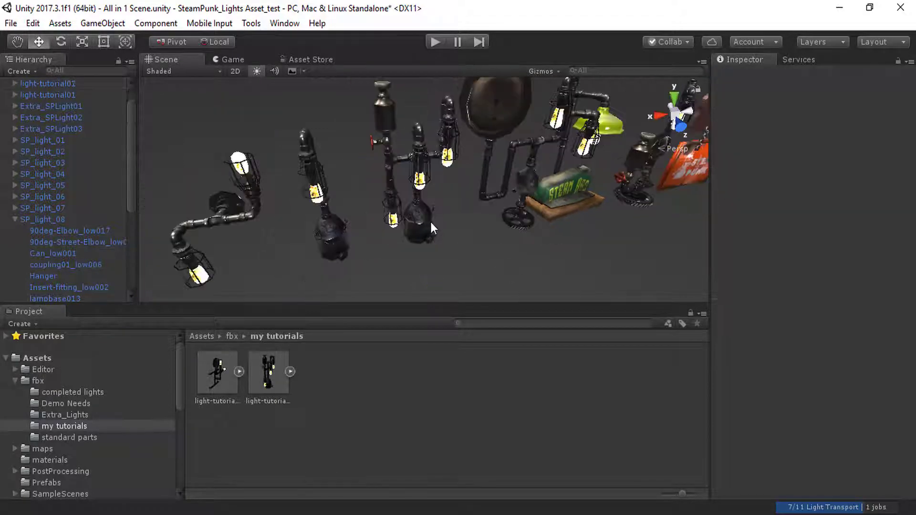